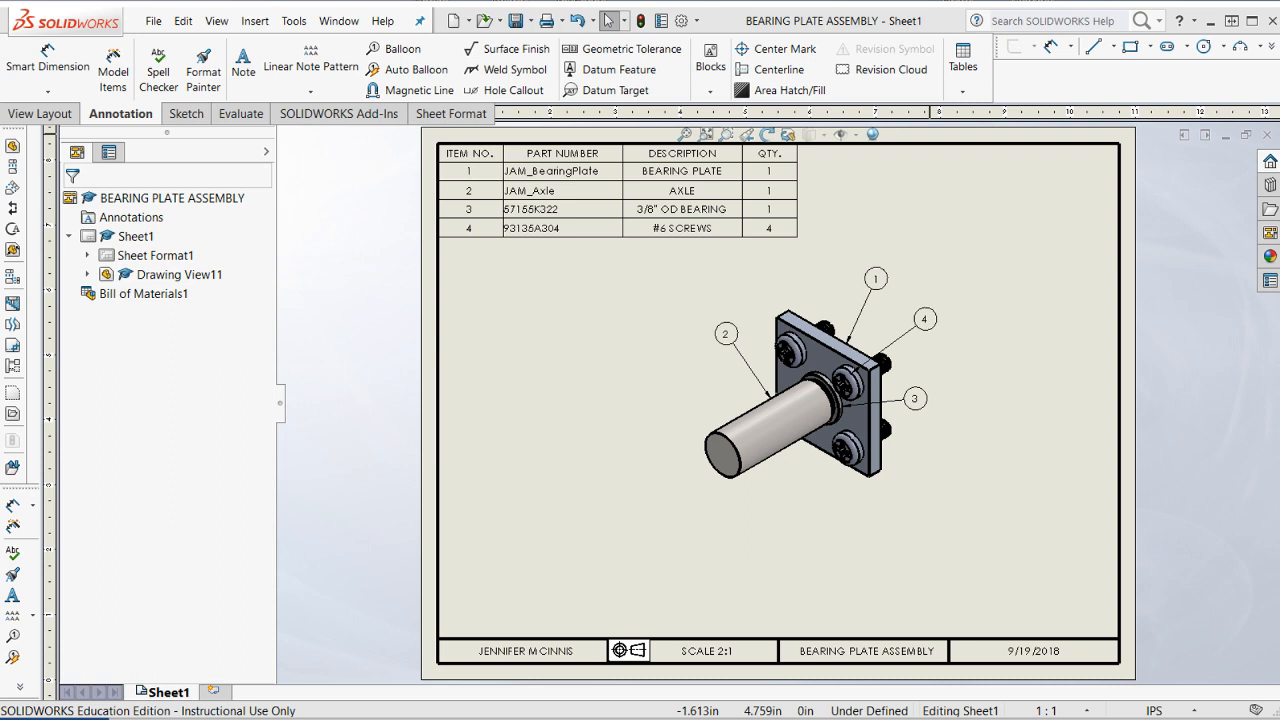
# Examine the assembled isometric view and its numbered balloons on the BEARING PLATE ASSEMBLY drawing.
pyautogui.click(648, 404)
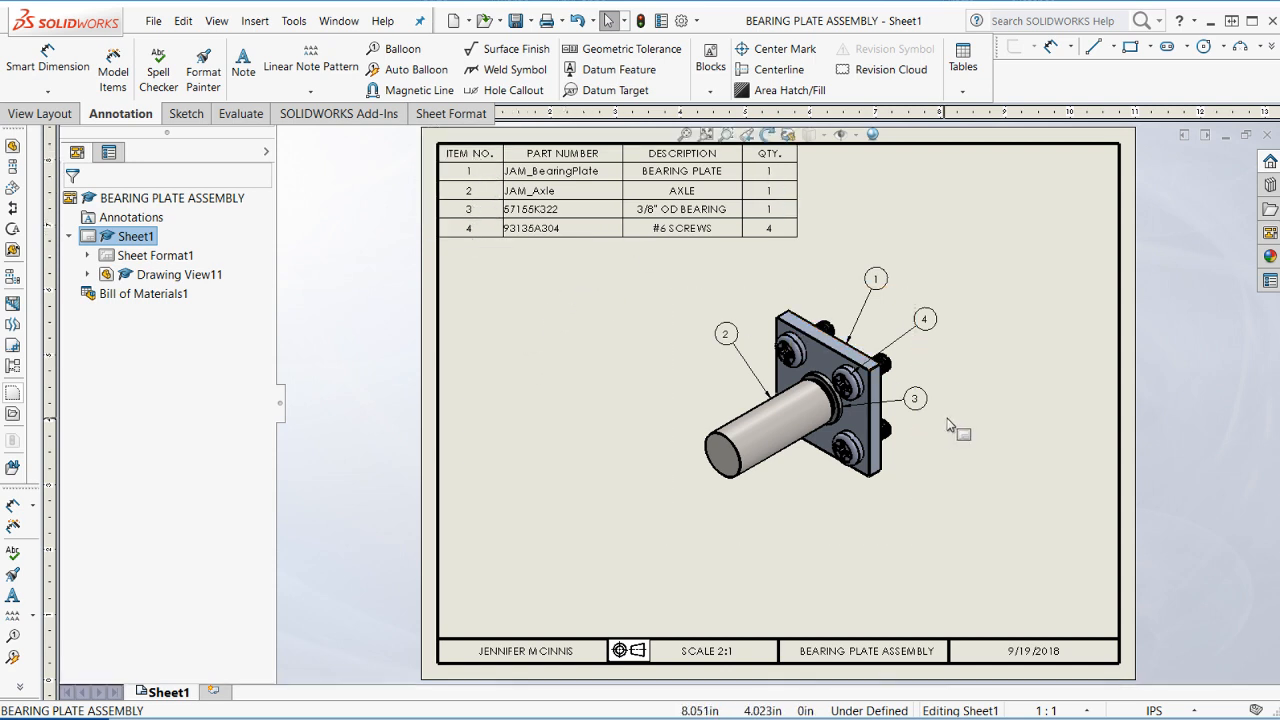
pyautogui.scroll(-5, 753, 338)
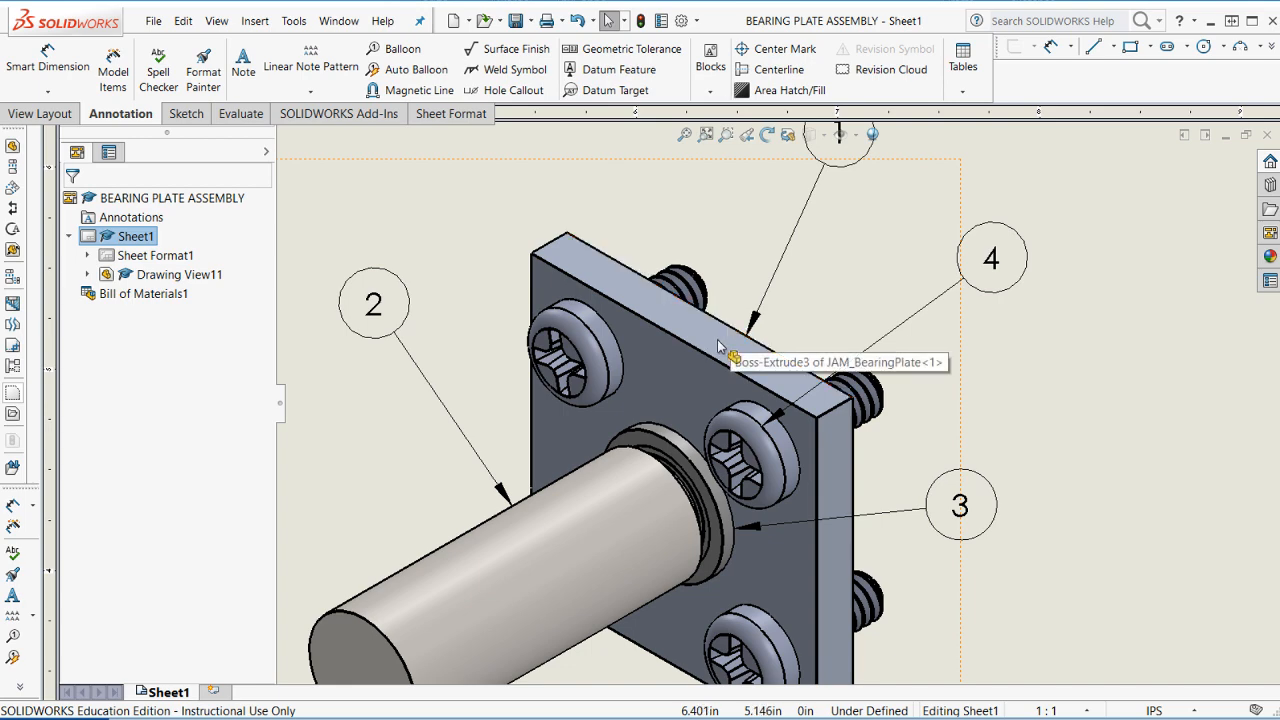
pyautogui.press('f')
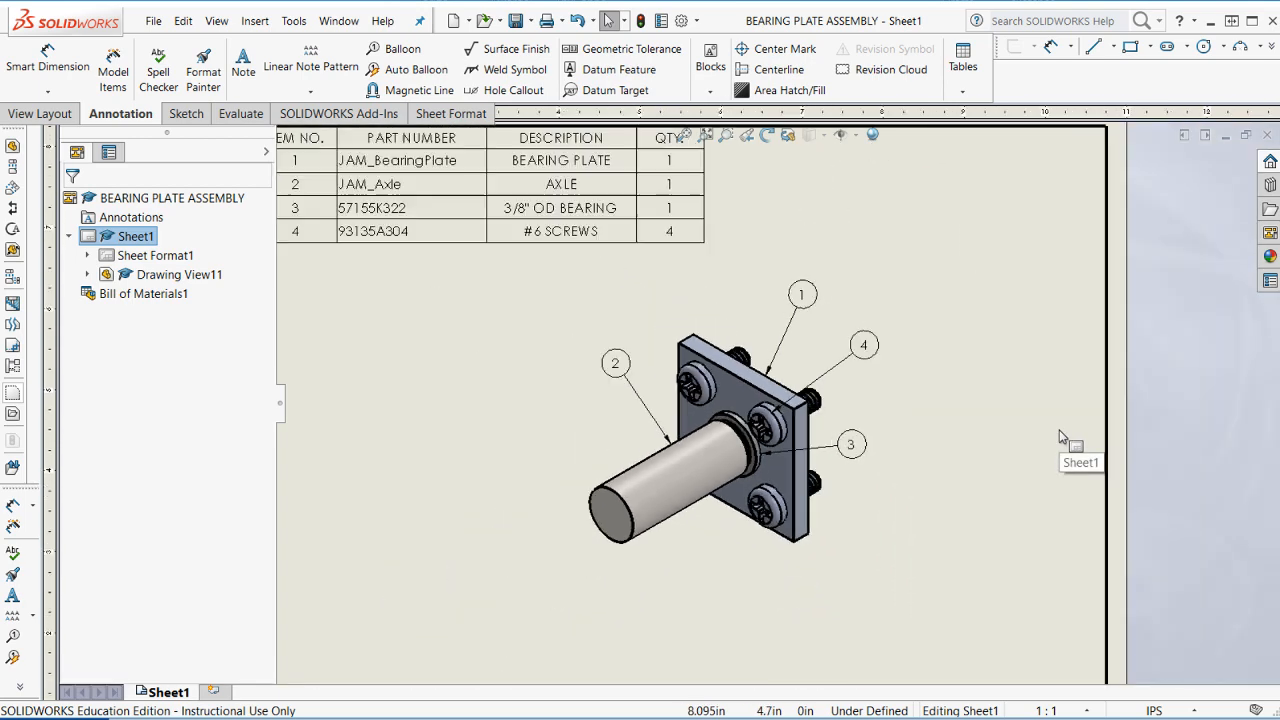
pyautogui.scroll(-5, 889, 396)
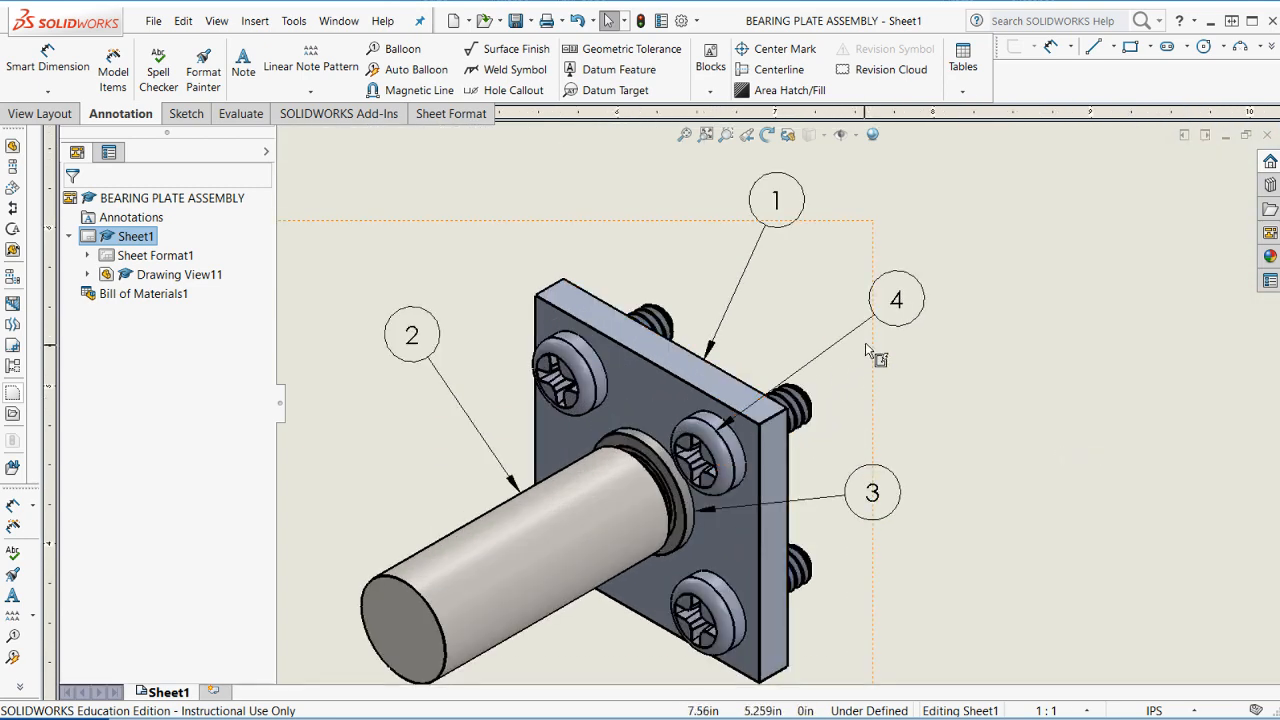
pyautogui.press('f')
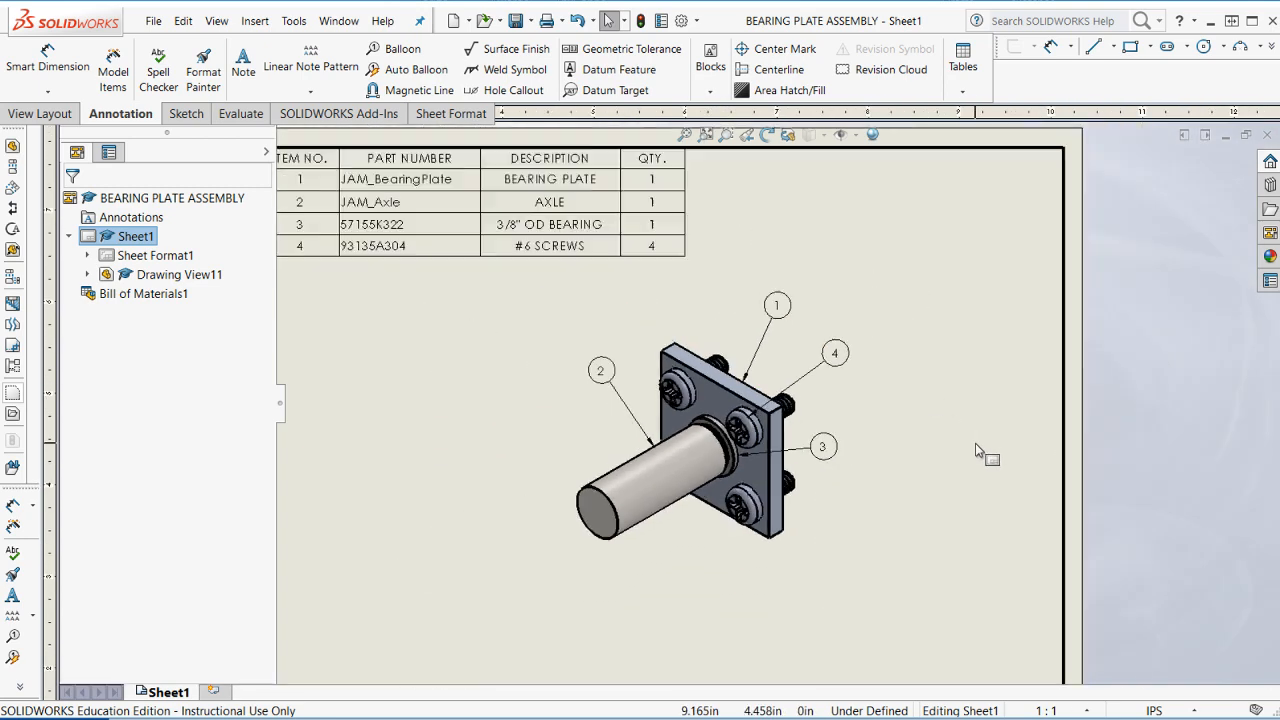
pyautogui.press('f')
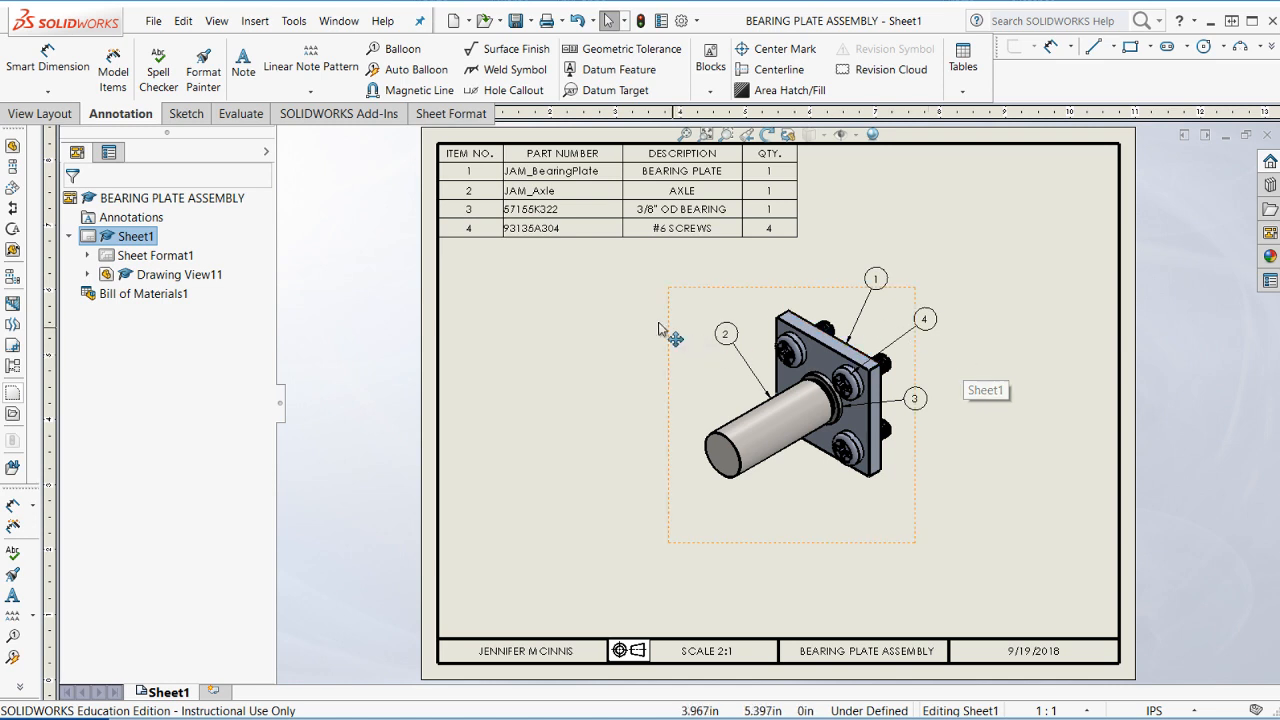
# Switch to the BEARING PLATE ASSEMBLY E drawing and examine its exploded view and balloons.
pyautogui.click(340, 21)
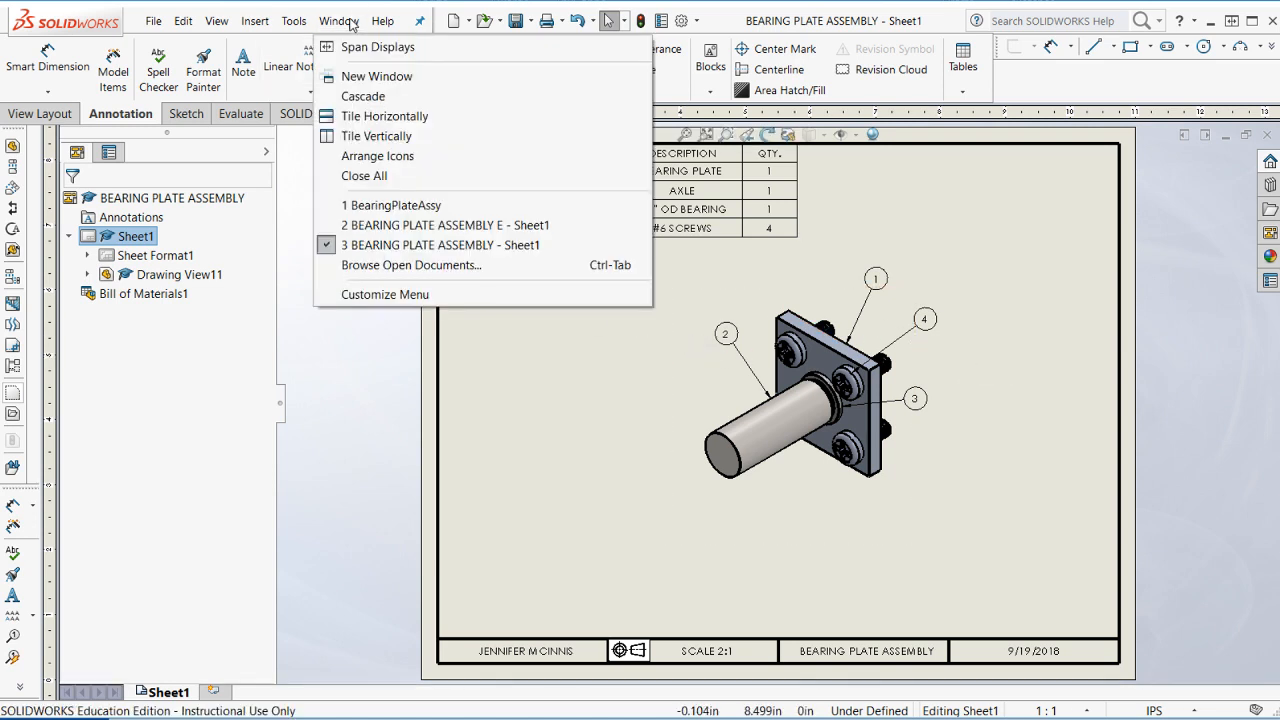
pyautogui.click(405, 227)
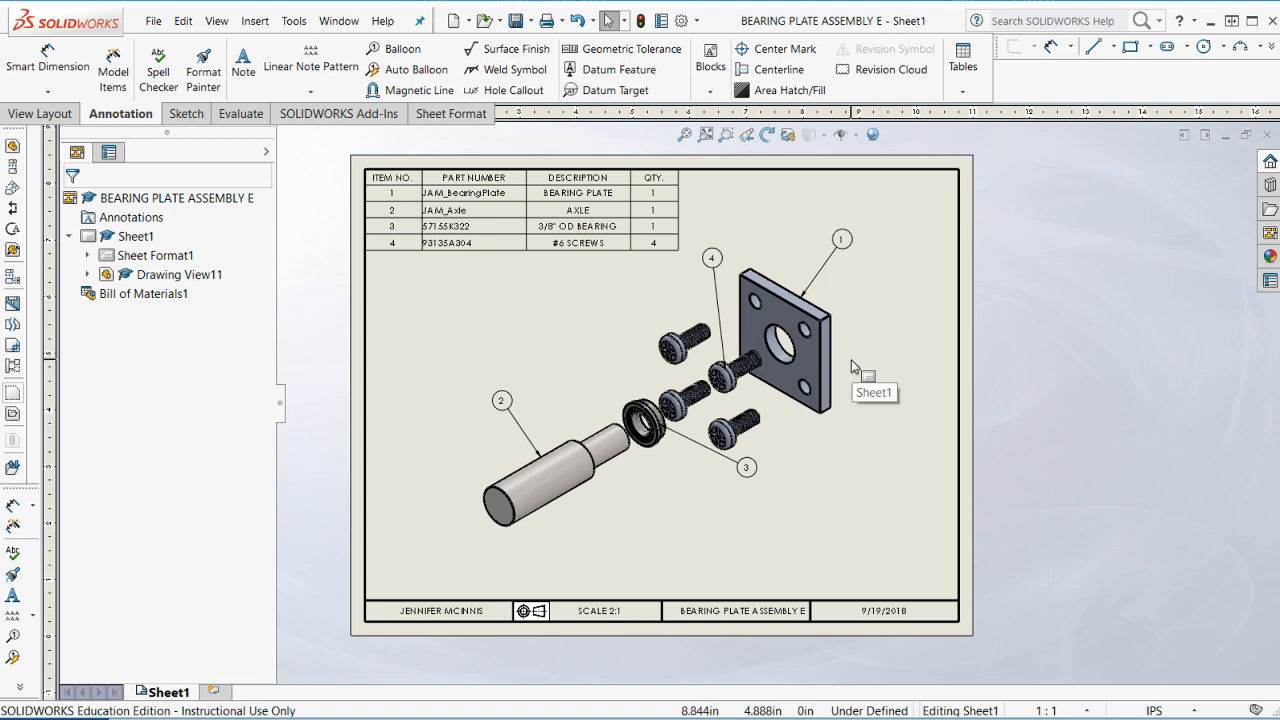
pyautogui.scroll(-3, 800, 340)
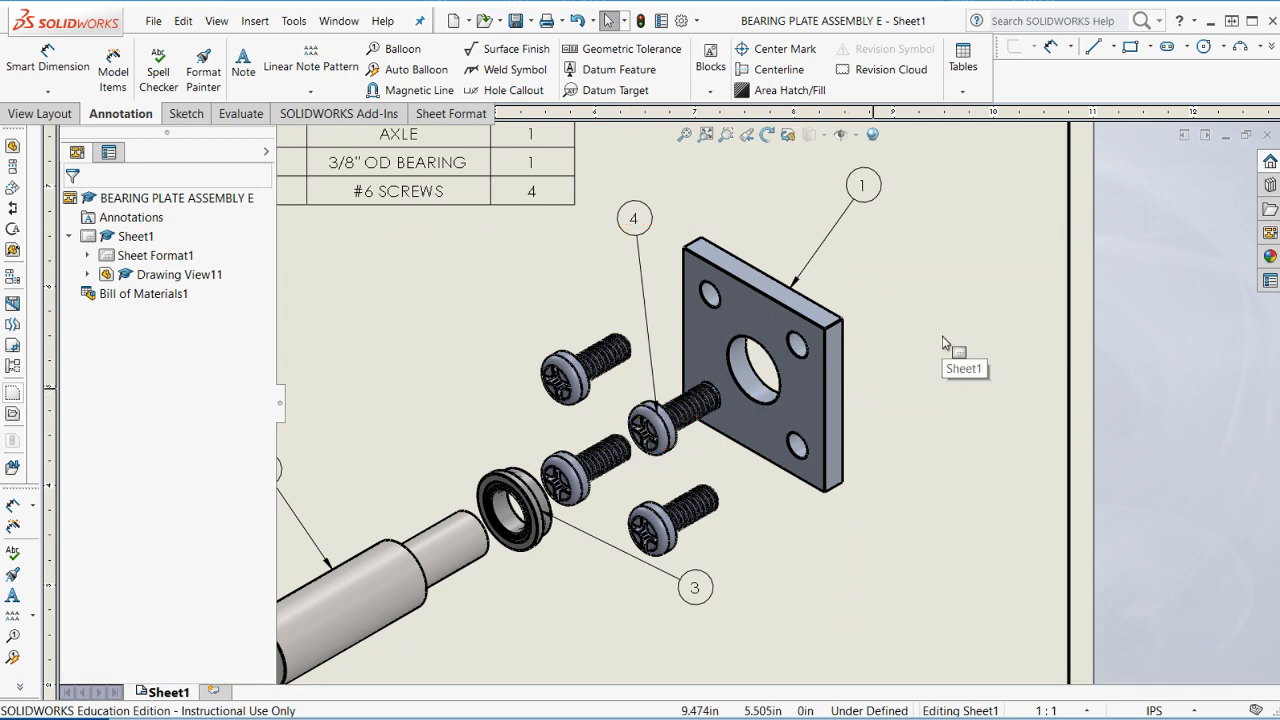
pyautogui.press('f')
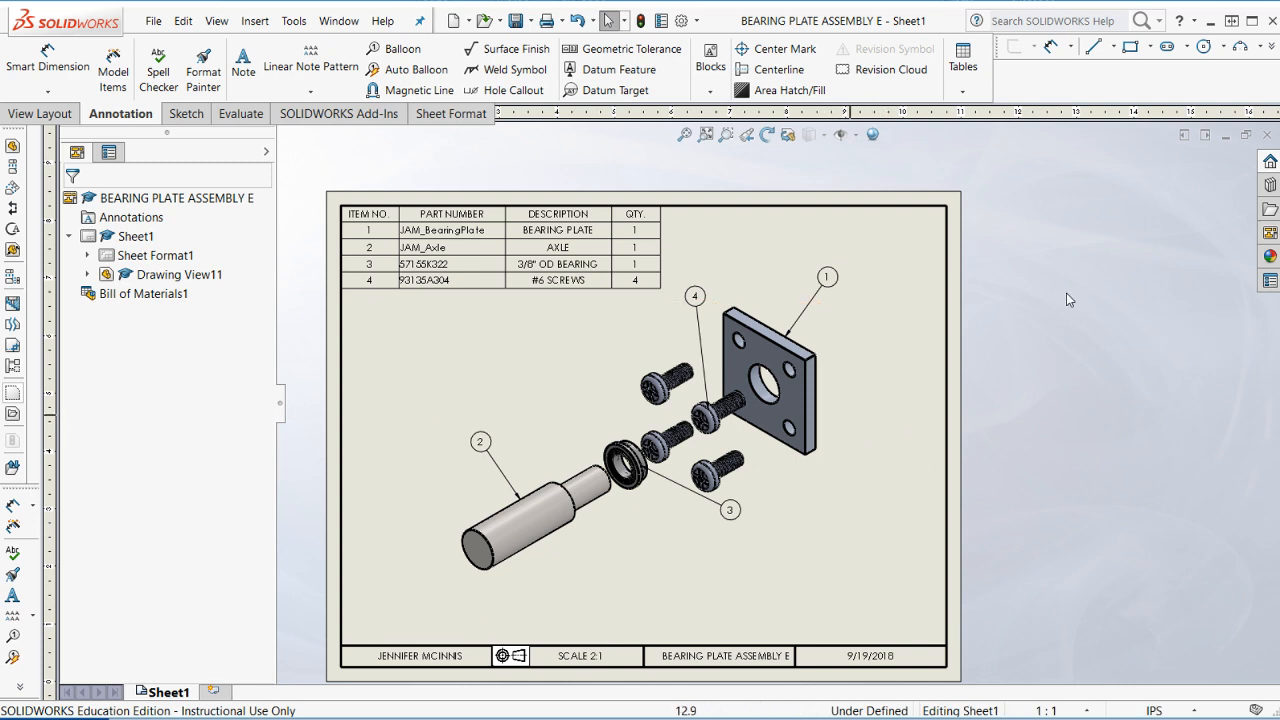
# Switch to the BearingPlateAssy assembly and collapse its existing exploded view ExplView1.
pyautogui.click(339, 20)
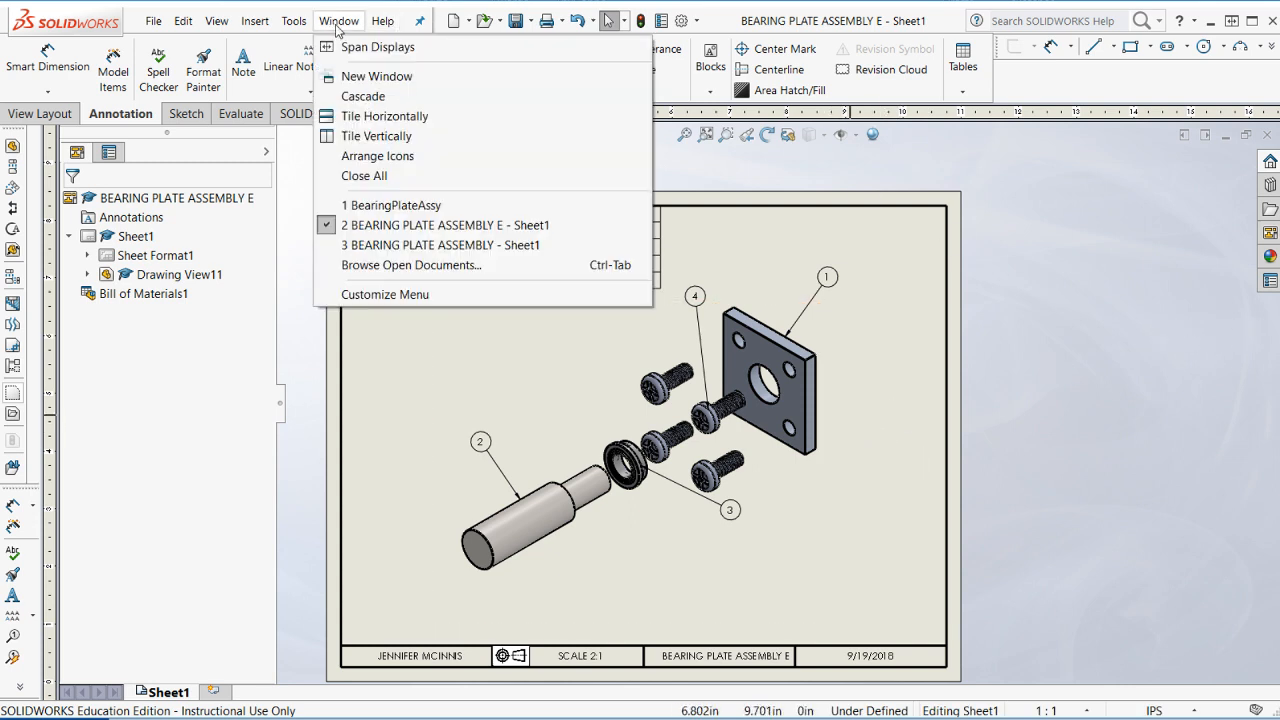
pyautogui.click(378, 206)
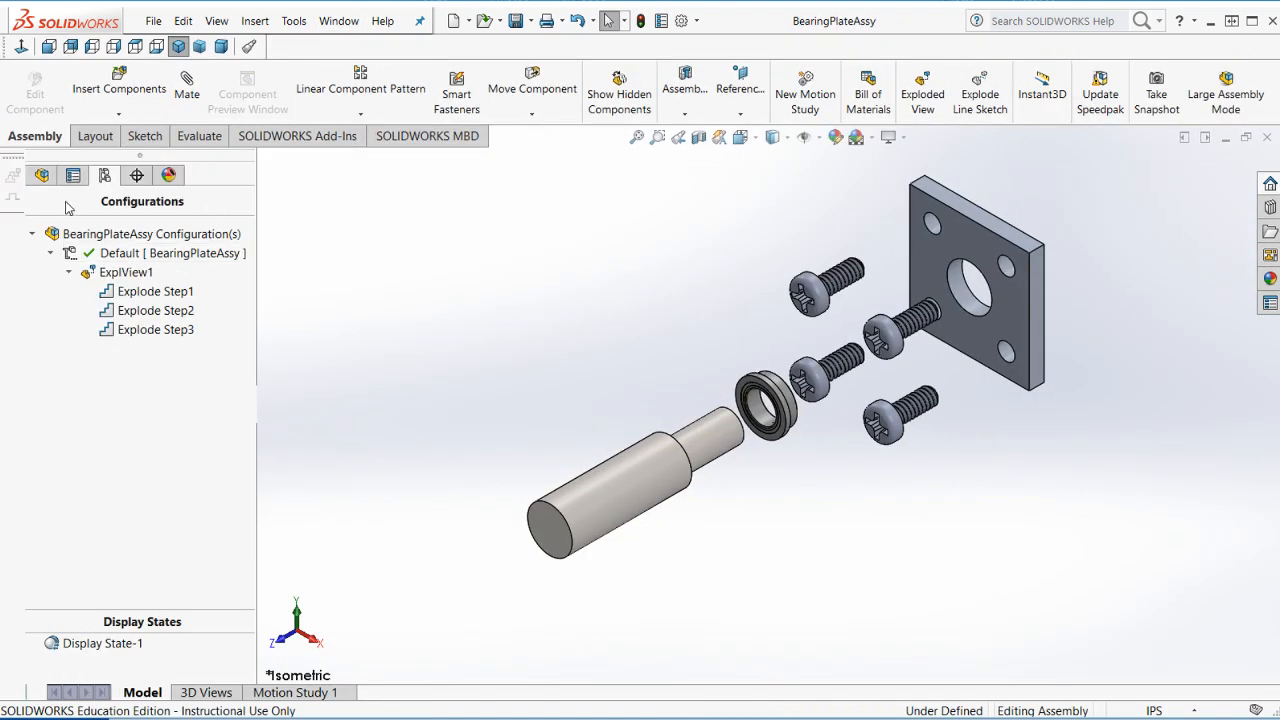
pyautogui.rightClick(117, 274)
pyautogui.click(162, 281)
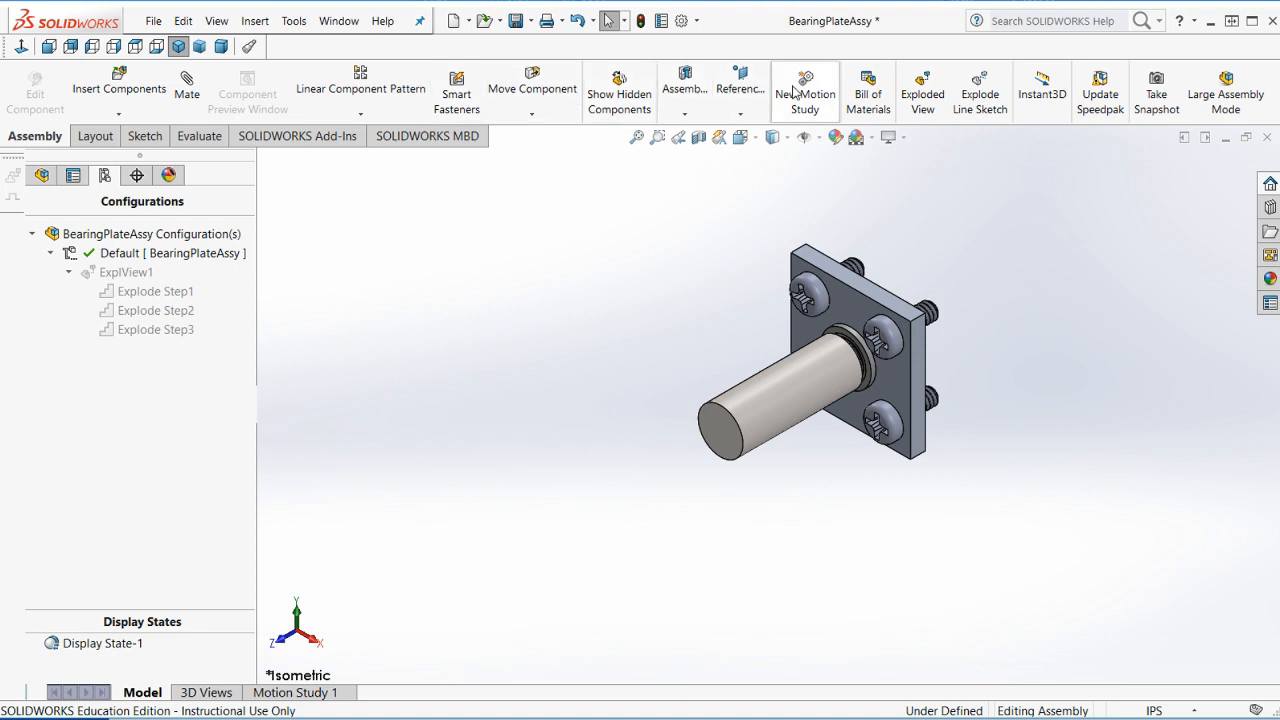
# Start a new exploded view, pulling the axle about 2.11 in outward along Z and the bearing out between axle and plate.
pyautogui.click(922, 94)
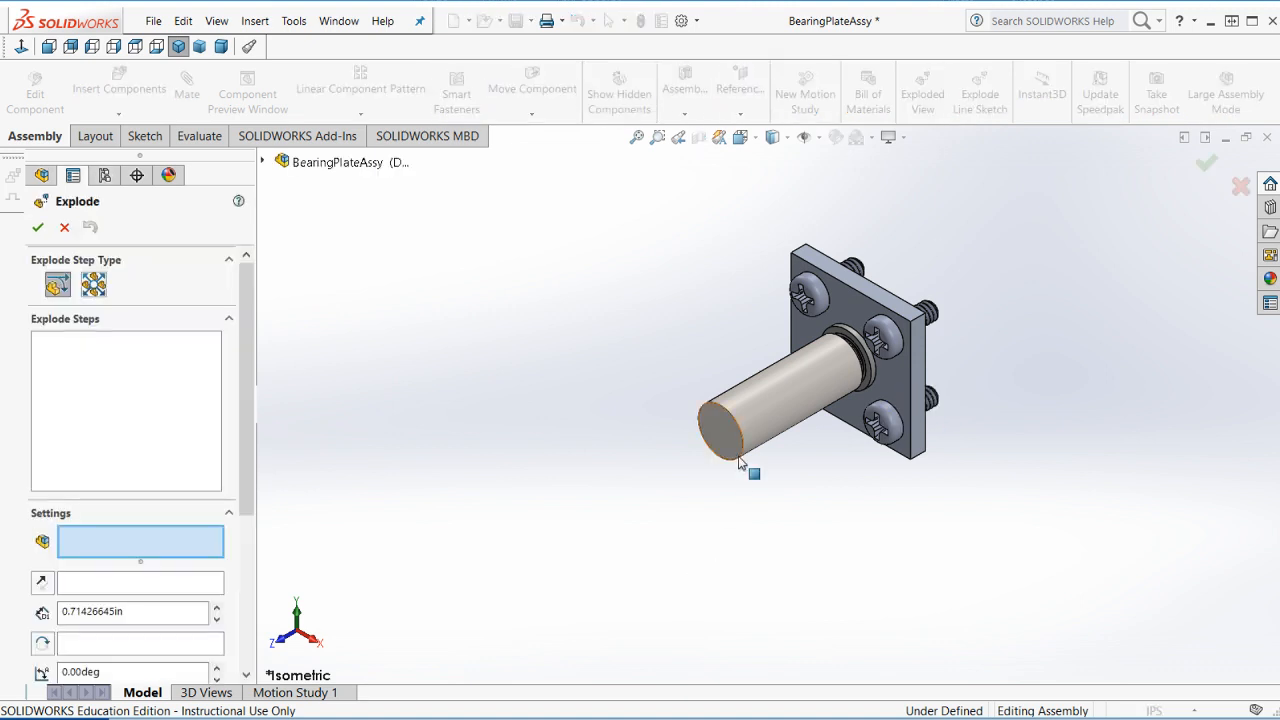
pyautogui.click(764, 414)
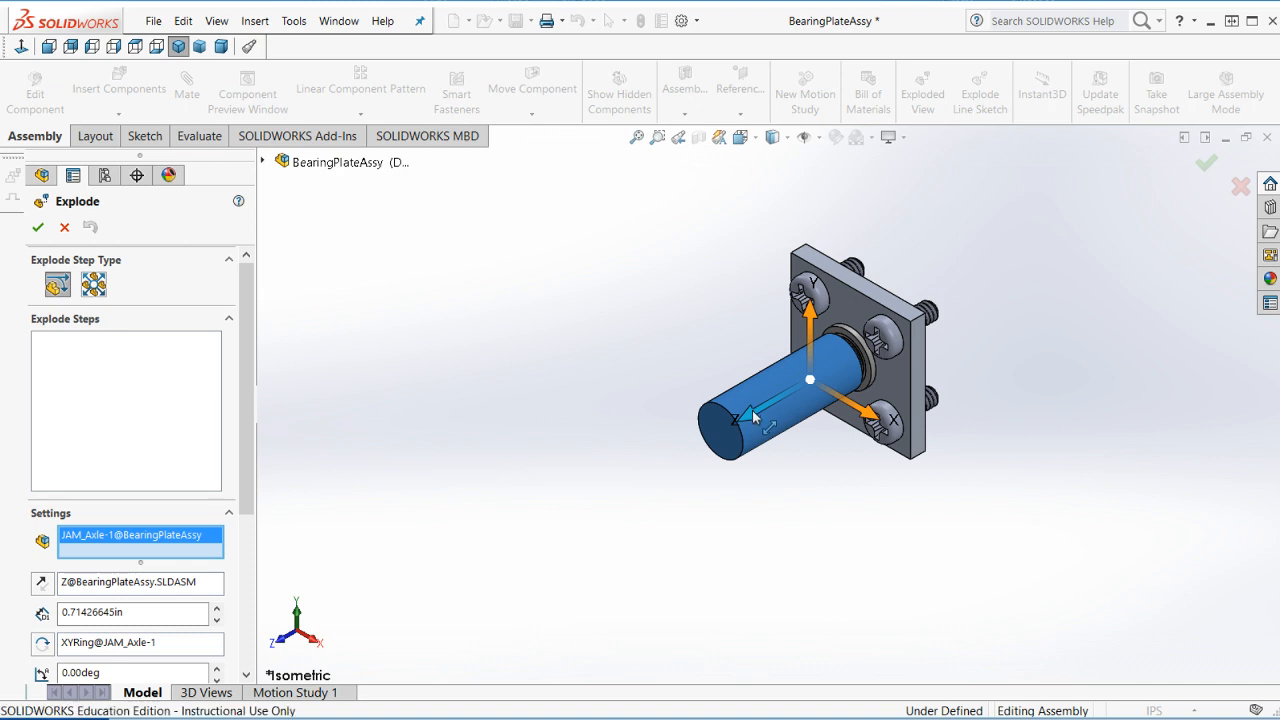
pyautogui.moveTo(752, 412); pyautogui.dragTo(502, 556)
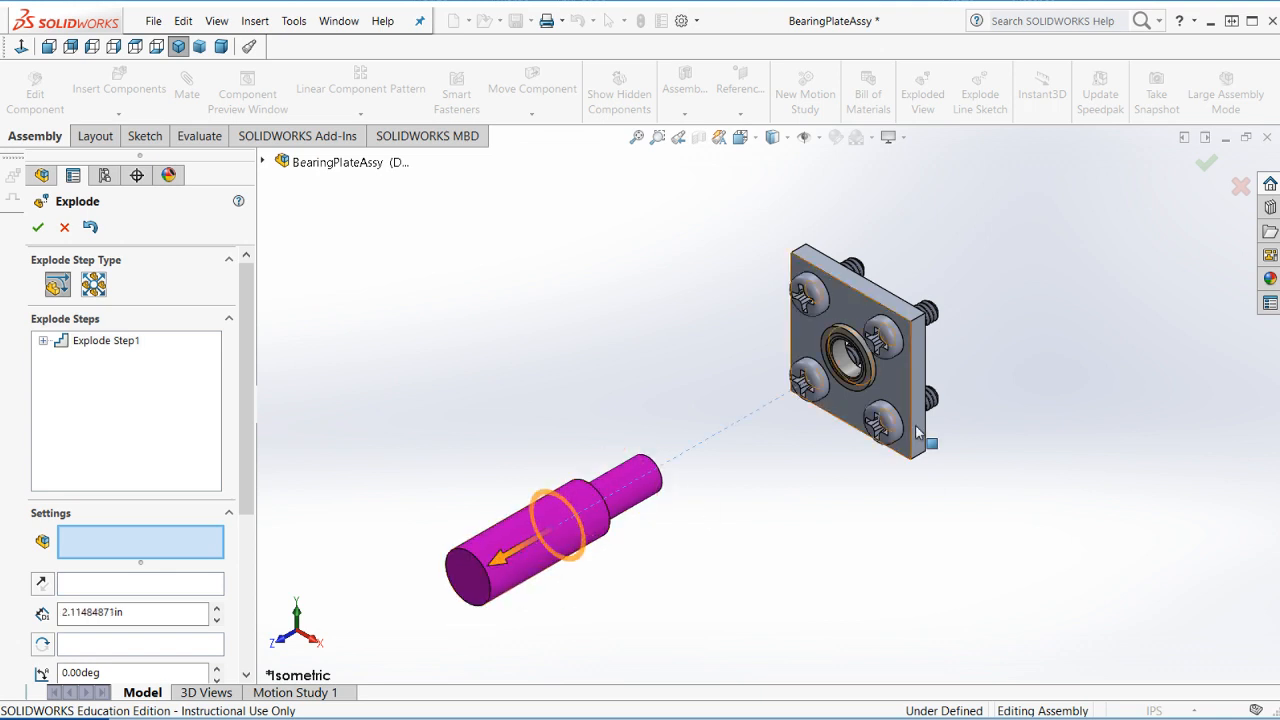
pyautogui.click(864, 376)
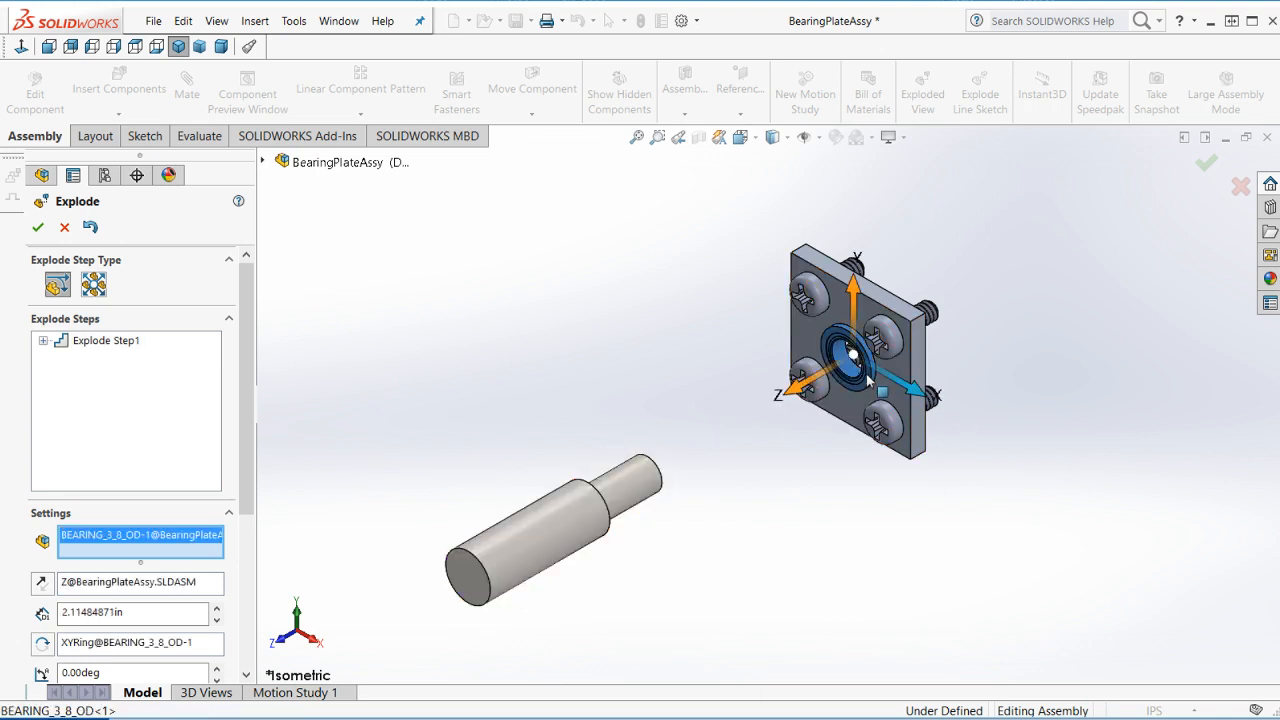
pyautogui.moveTo(791, 397); pyautogui.dragTo(632, 483)
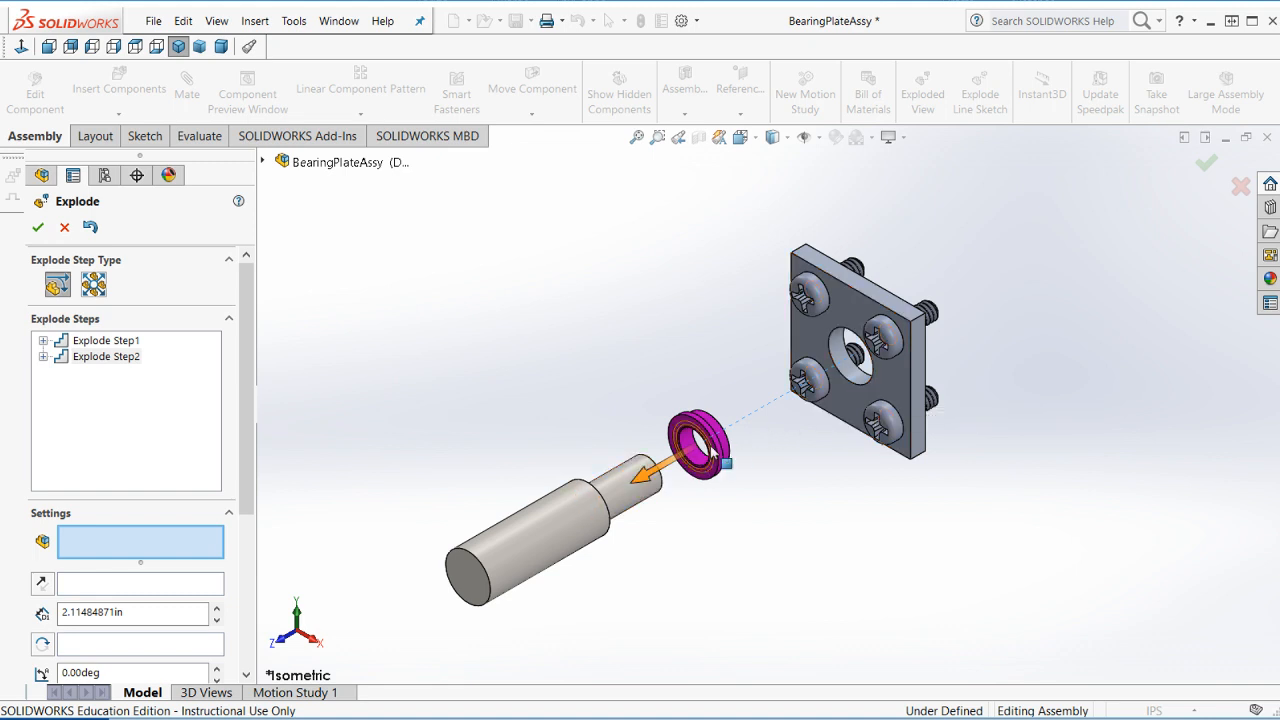
# Explode the bearing plate backward along Z until it clears the four screws, and finish the exploded view.
pyautogui.click(900, 388)
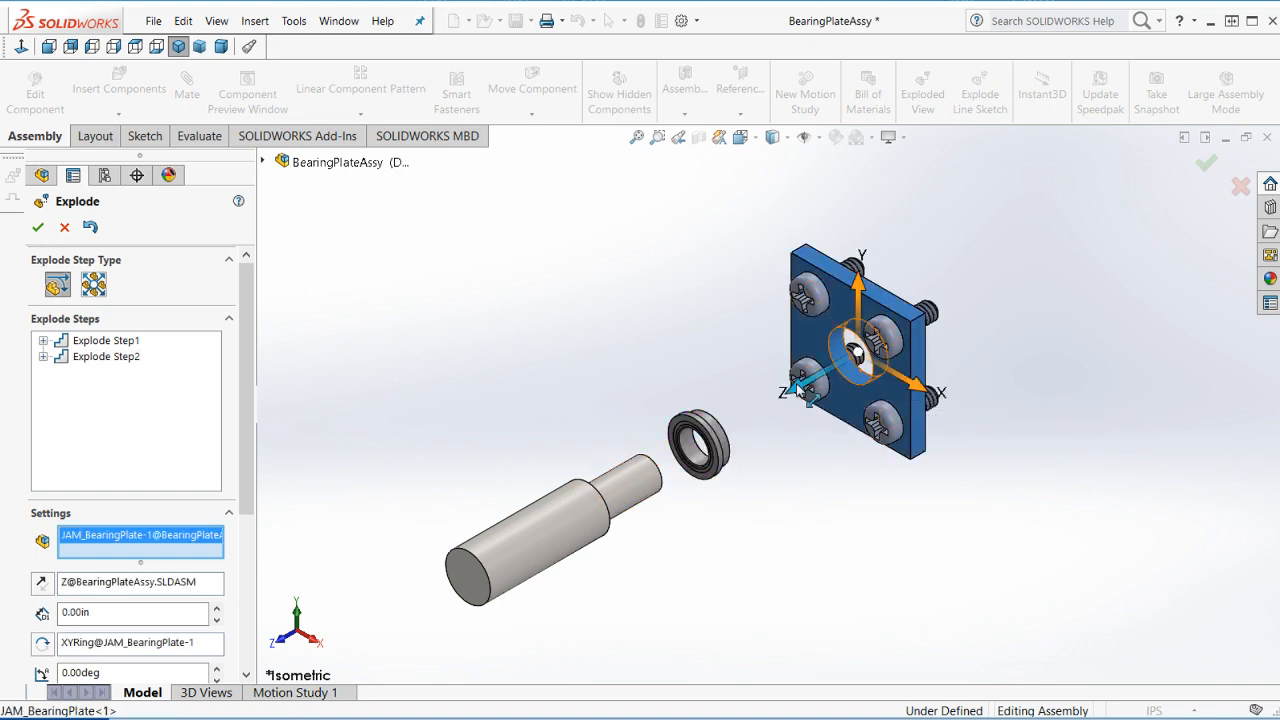
pyautogui.moveTo(808, 400); pyautogui.dragTo(995, 292)
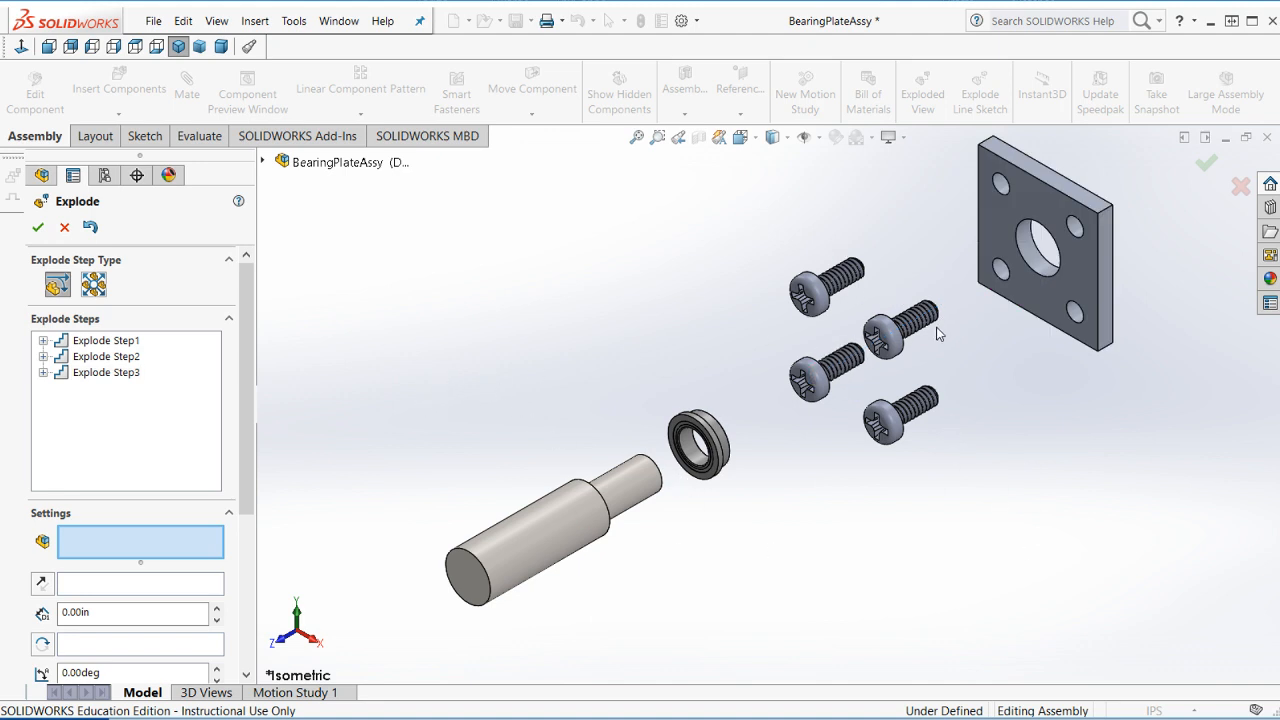
pyautogui.click(38, 227)
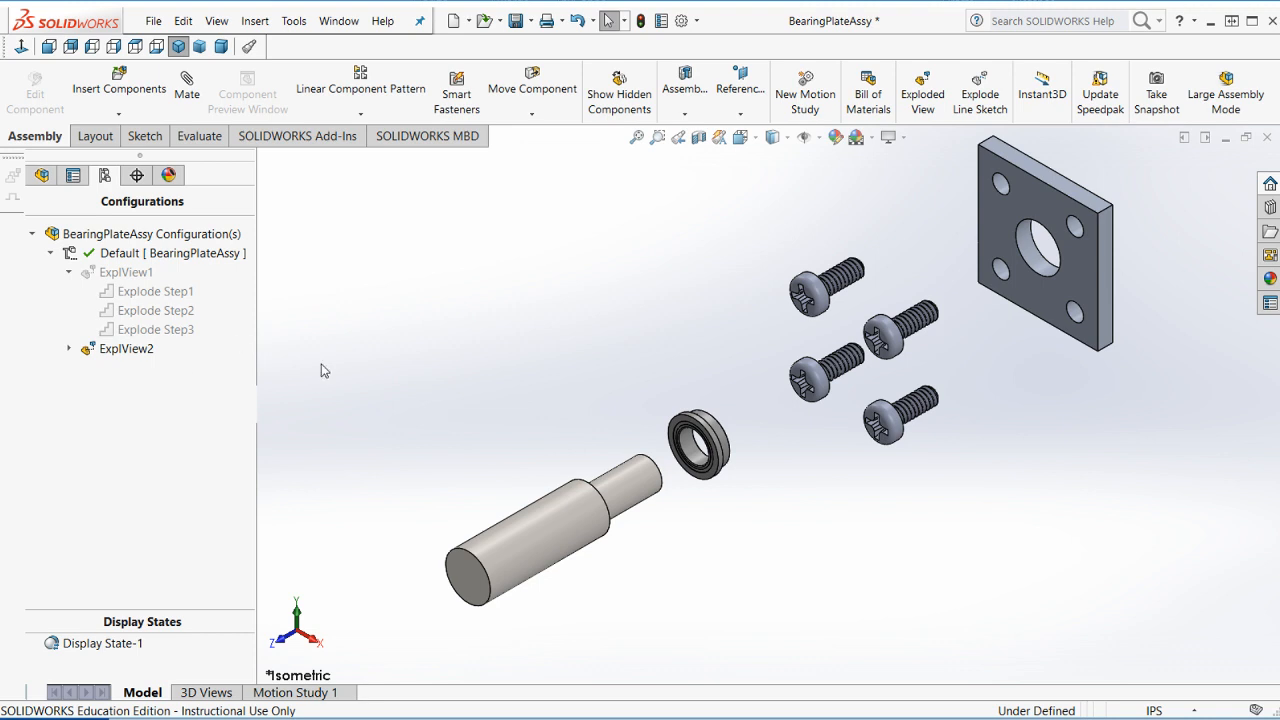
# Start an Explode Line Sketch and route a line from the plate's upper-left screw hole to the head of its matching screw.
pyautogui.click(983, 99)
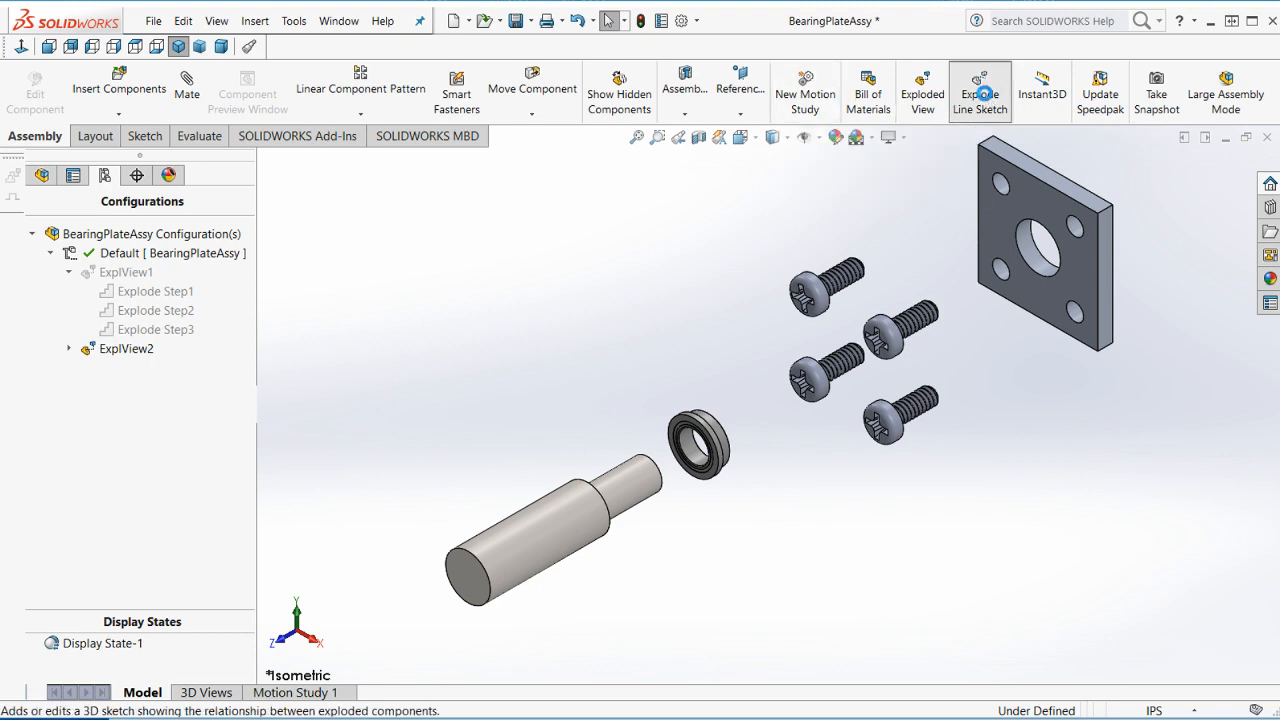
pyautogui.scroll(-3, 973, 211)
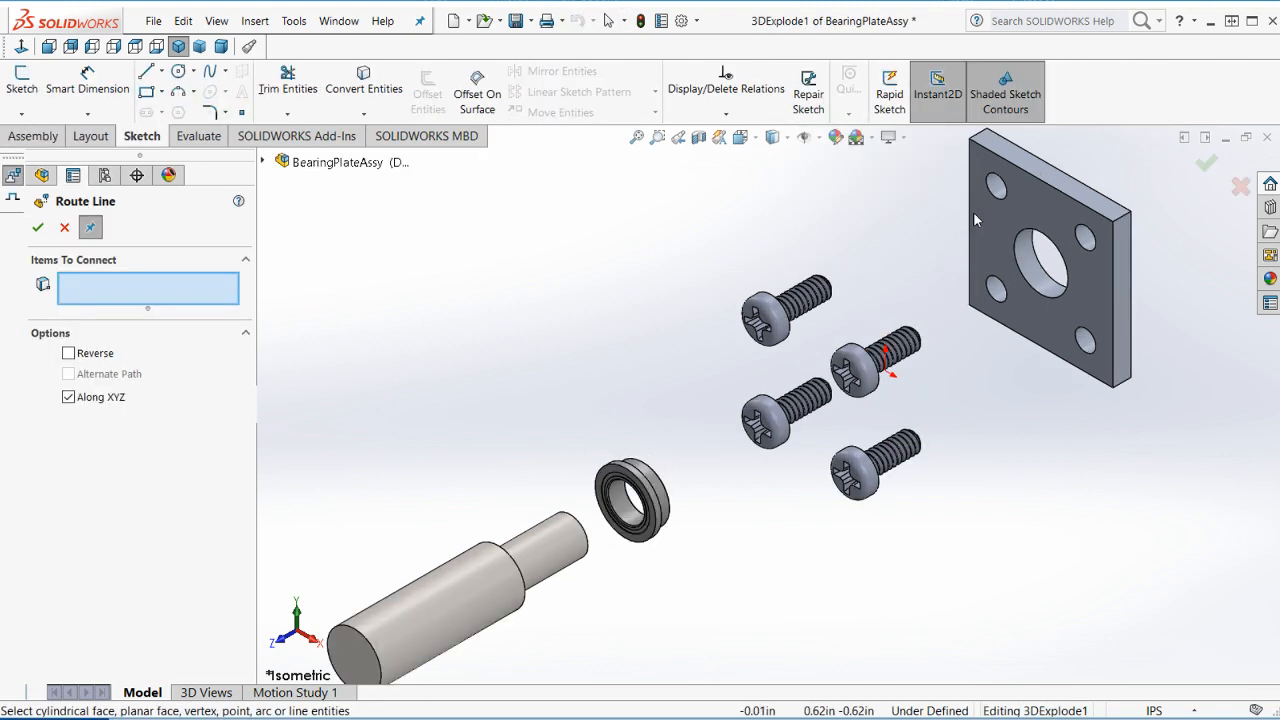
pyautogui.scroll(3, 841, 324)
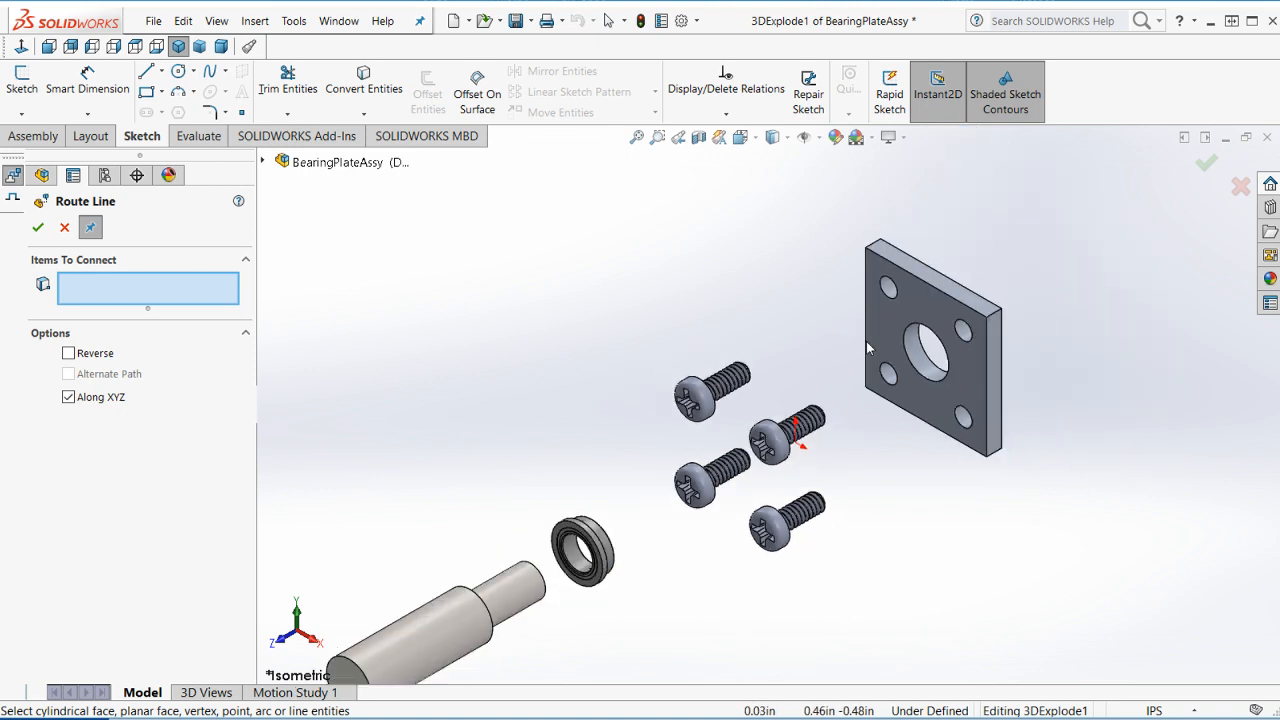
pyautogui.scroll(-2, 910, 275)
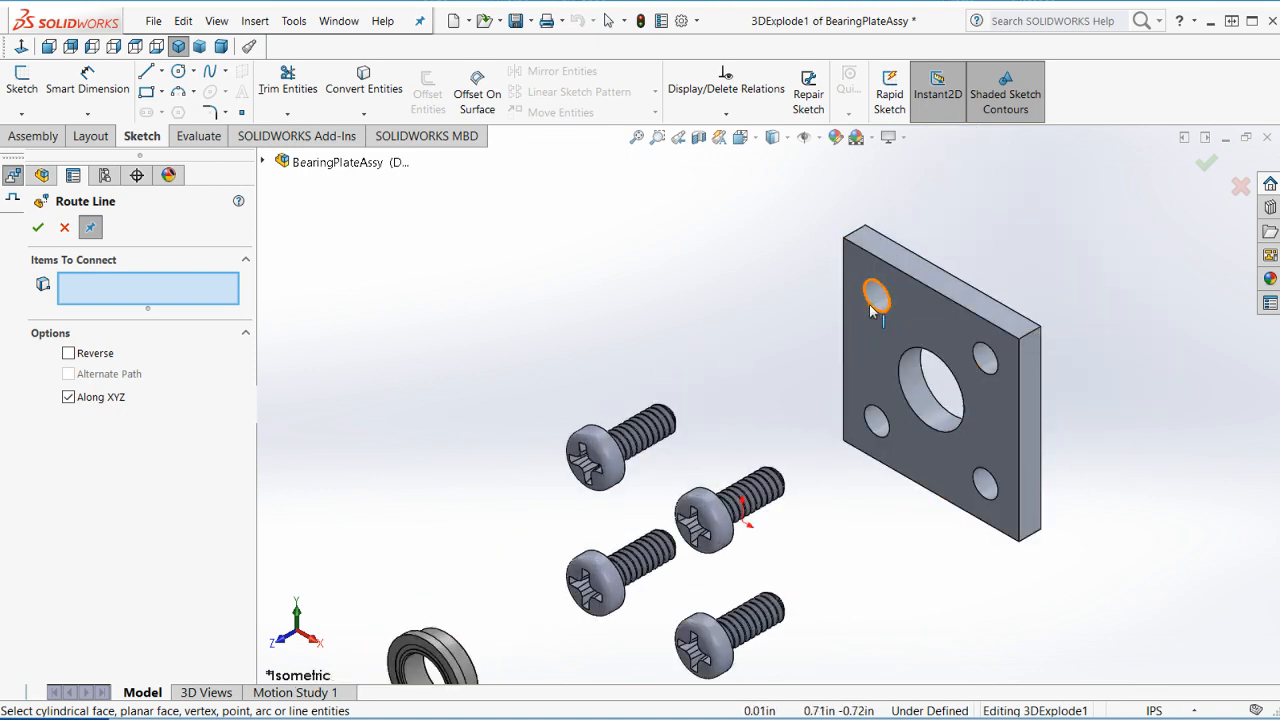
pyautogui.click(875, 305)
pyautogui.click(618, 447)
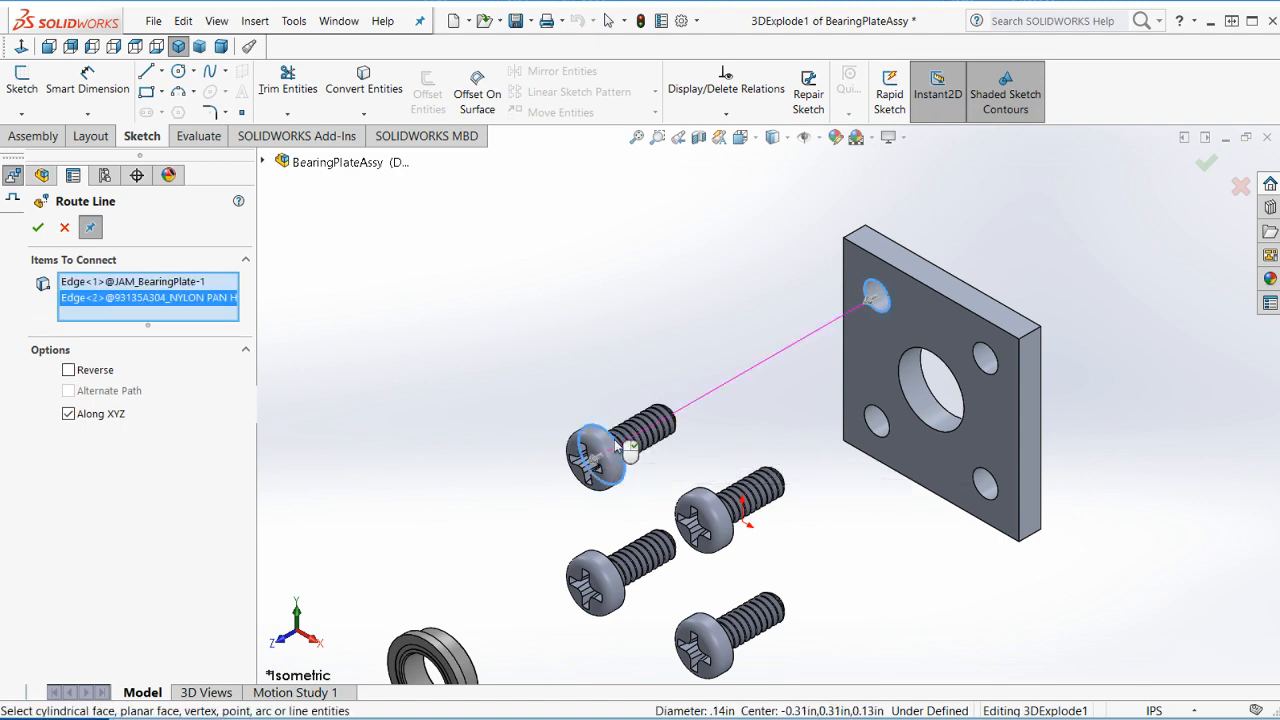
pyautogui.click(38, 227)
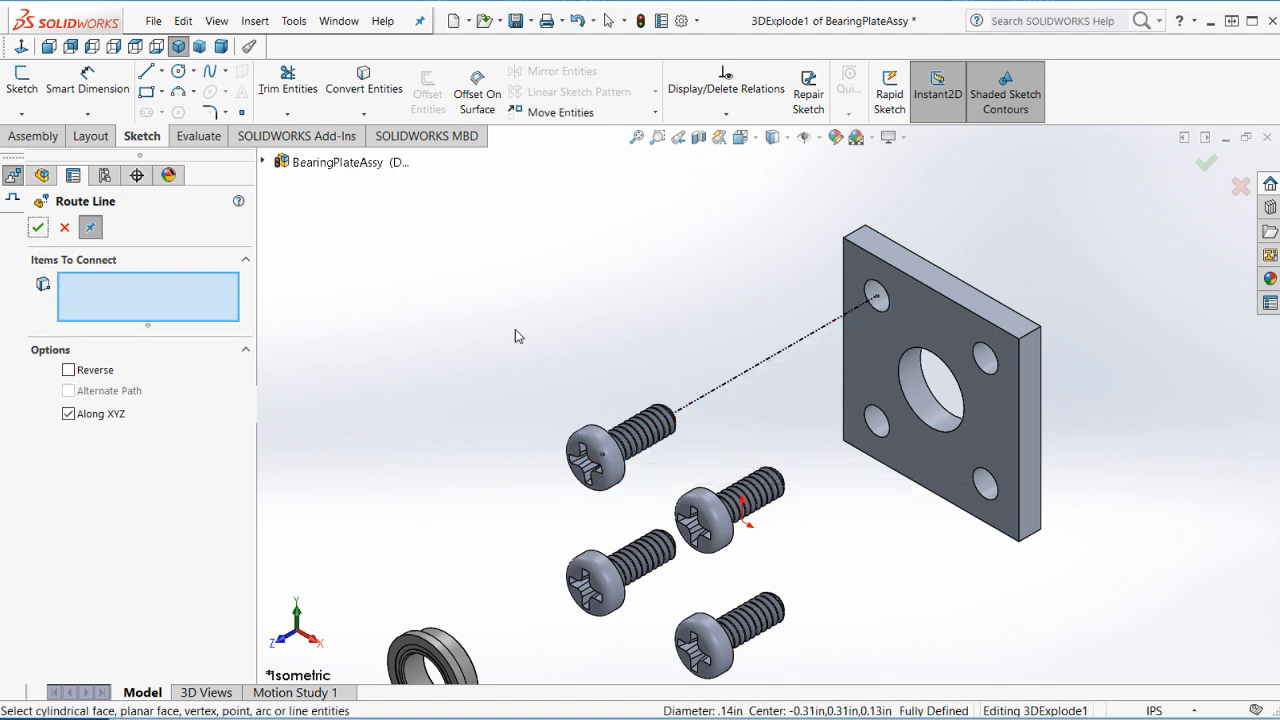
# Route an explode line from the plate's upper-right screw hole to the head of its matching screw.
pyautogui.click(982, 358)
pyautogui.click(724, 503)
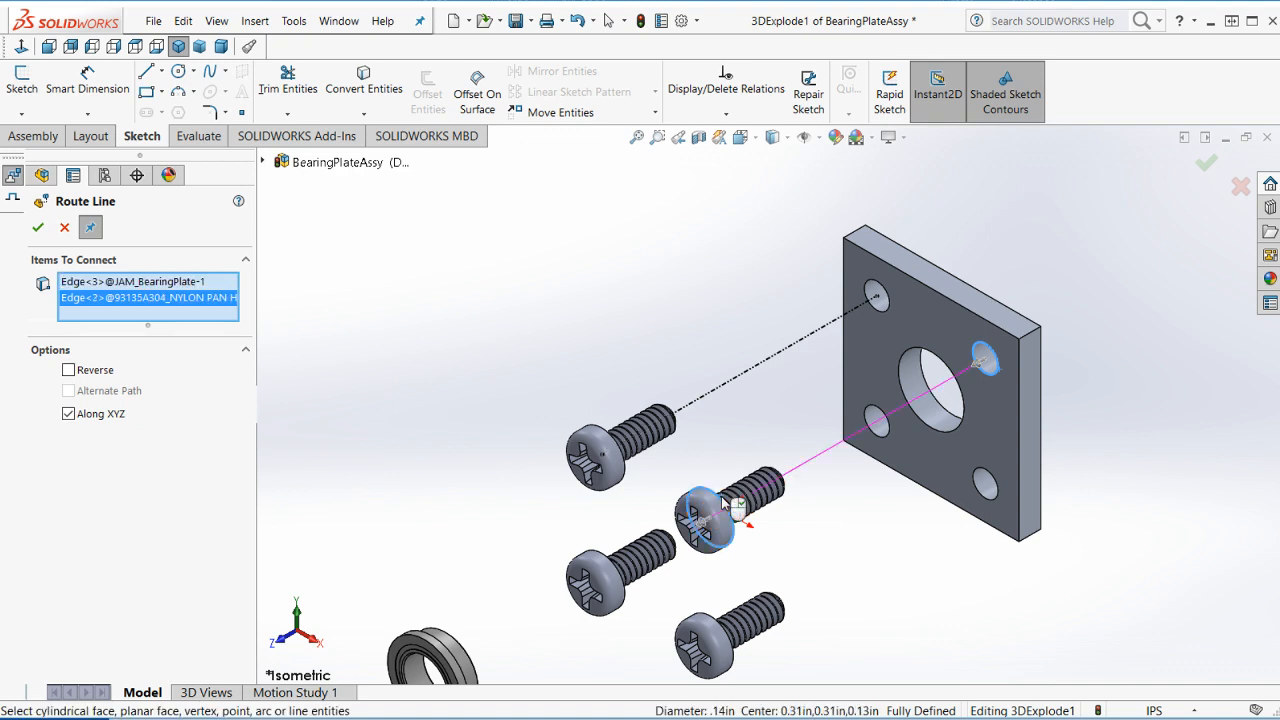
pyautogui.click(38, 227)
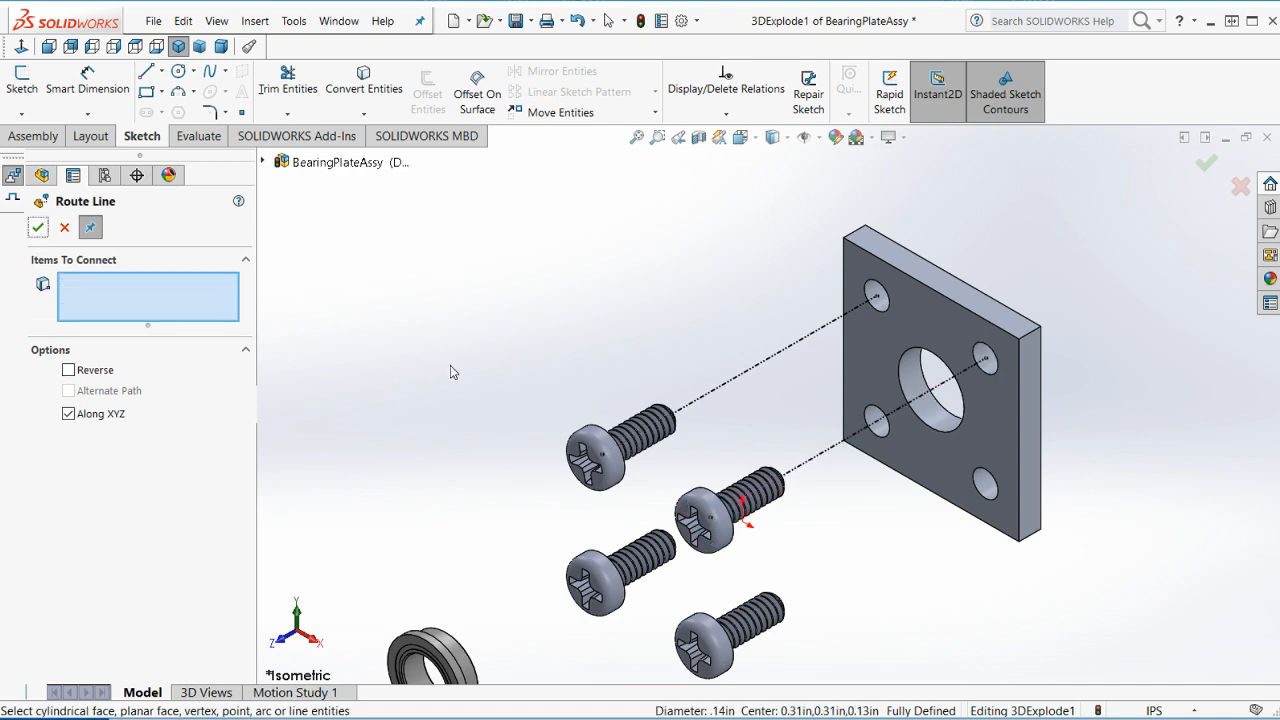
# Route an explode line from the plate's large center hole to the circular edge of the bearing.
pyautogui.click(936, 356)
pyautogui.scroll(2, 490, 600)
pyautogui.scroll(2, 597, 558)
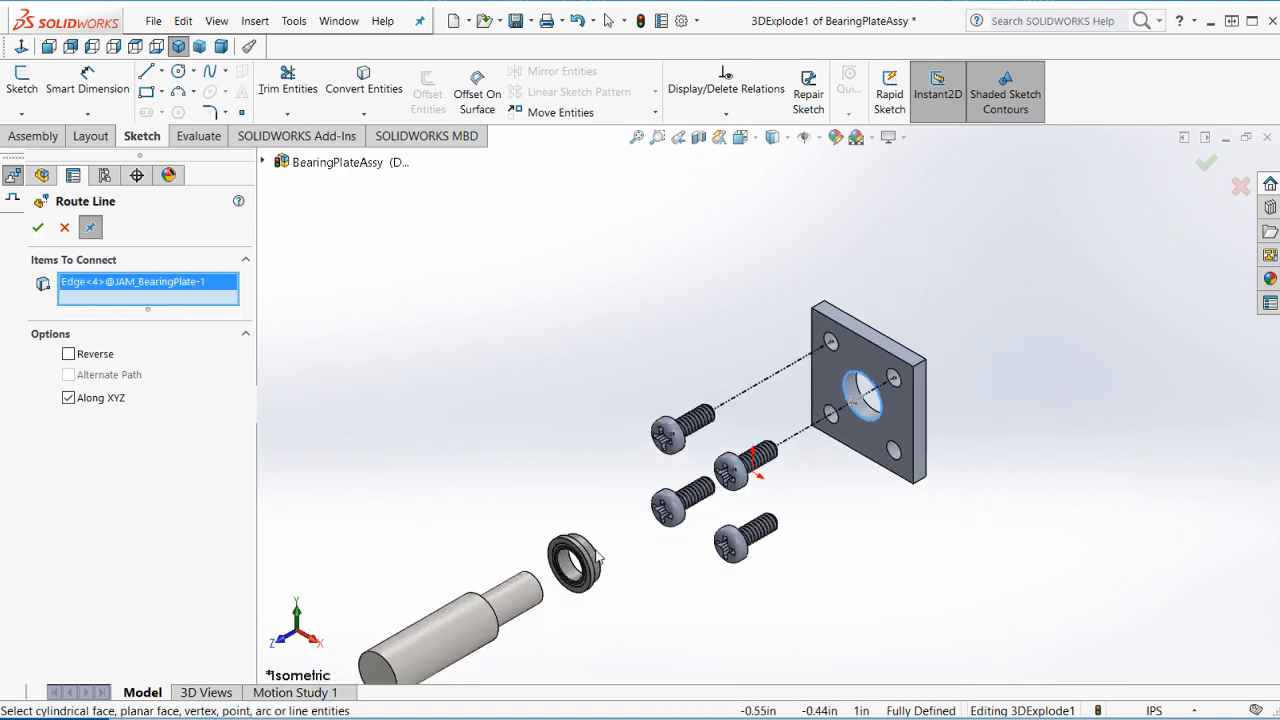
pyautogui.click(597, 558)
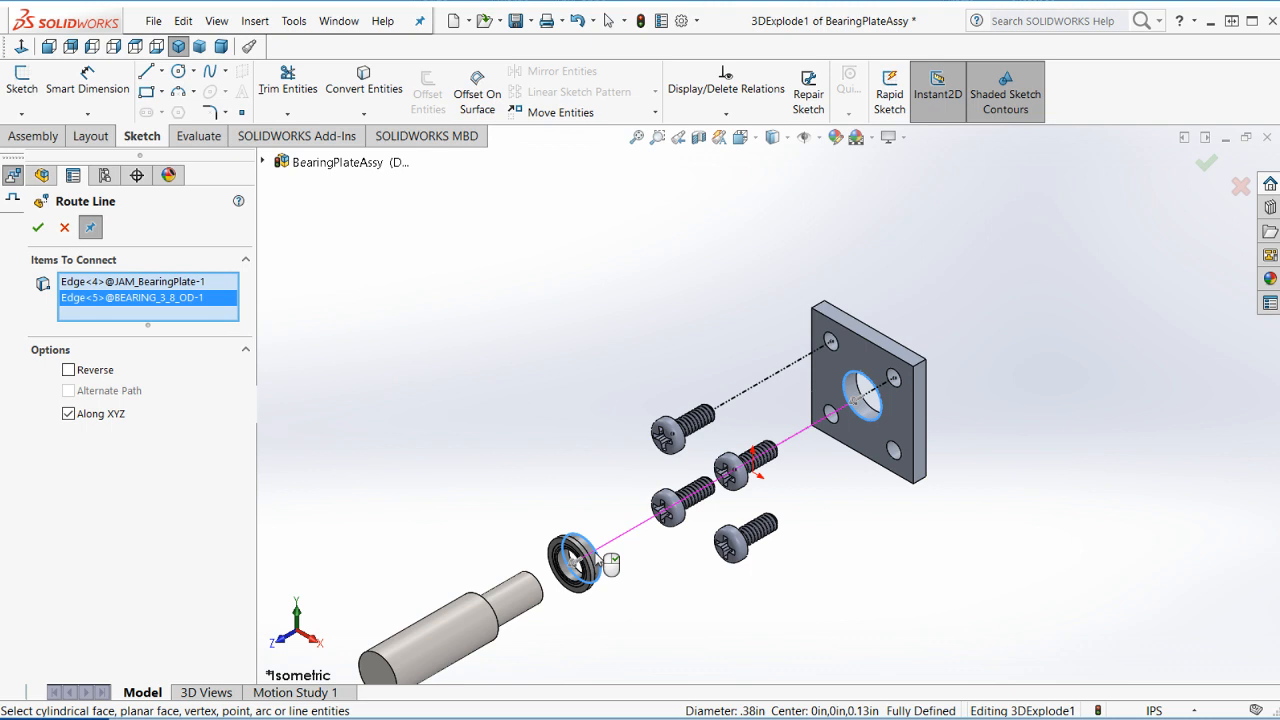
pyautogui.click(39, 228)
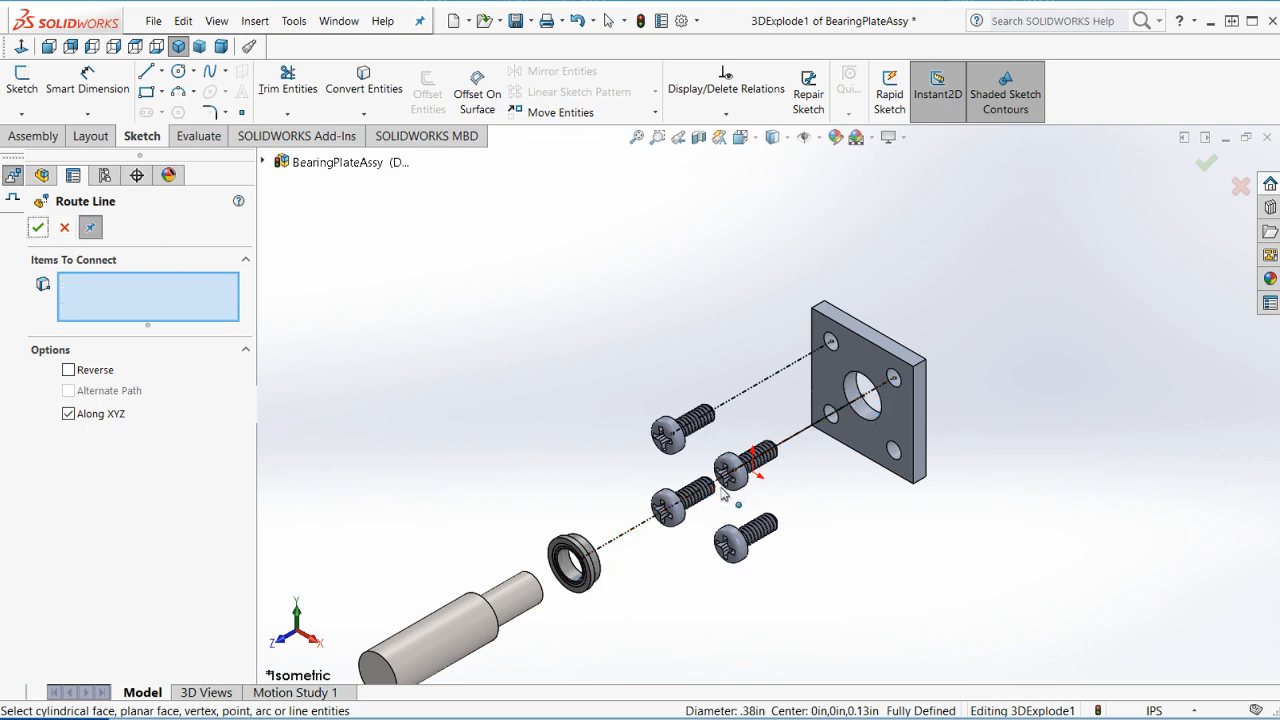
# Route an explode line from the axle's small end edge to the circular edge of the bearing, and end the Route Line command.
pyautogui.click(540, 590)
pyautogui.scroll(-4, 583, 562)
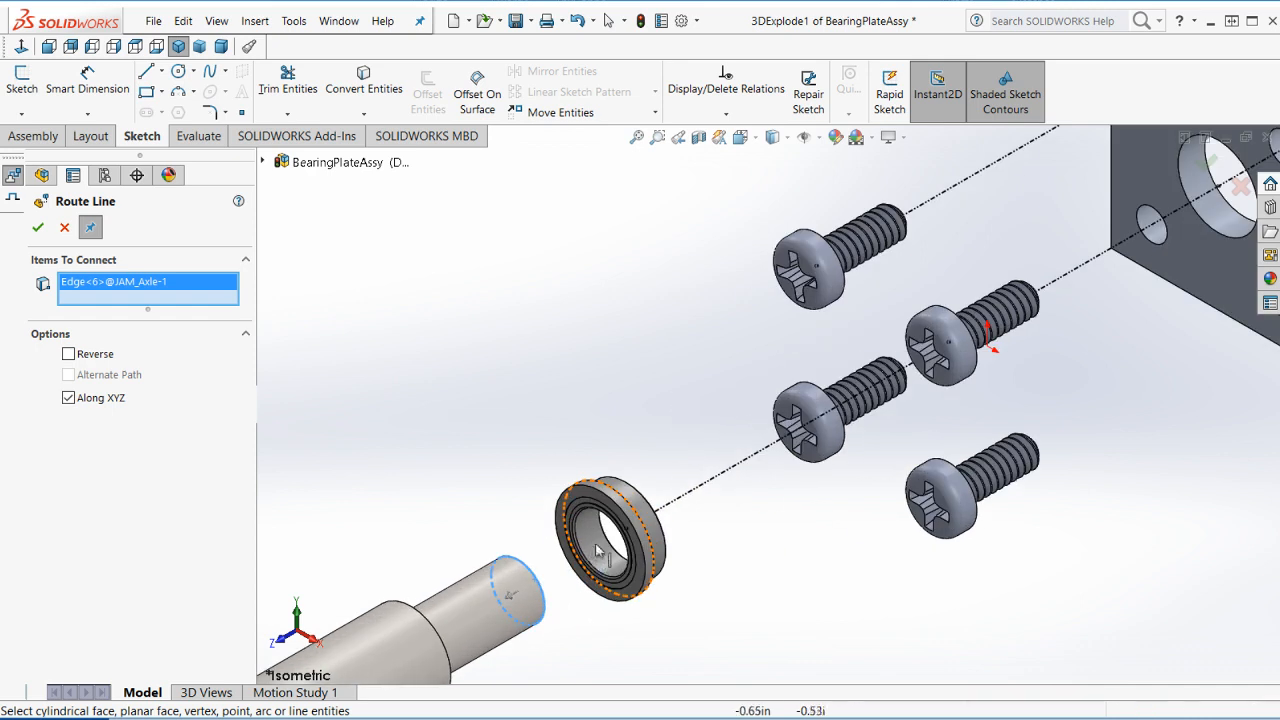
pyautogui.click(632, 525)
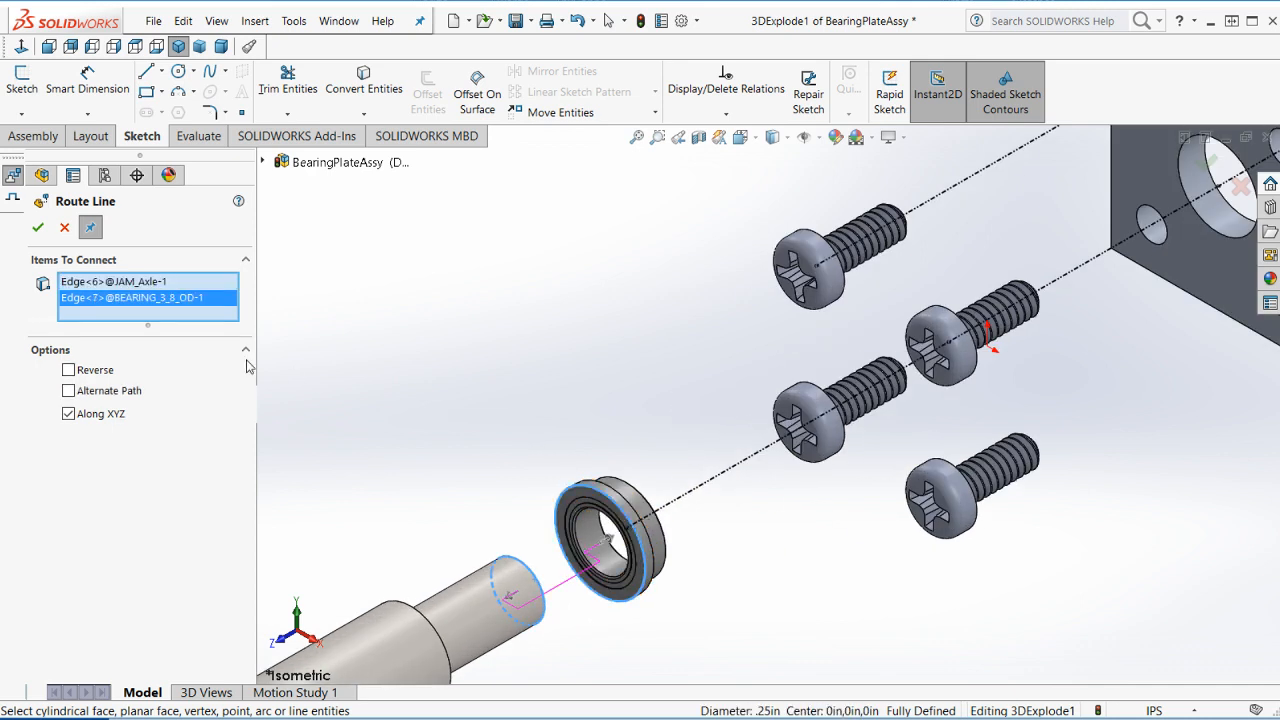
pyautogui.scroll(-4, 590, 580)
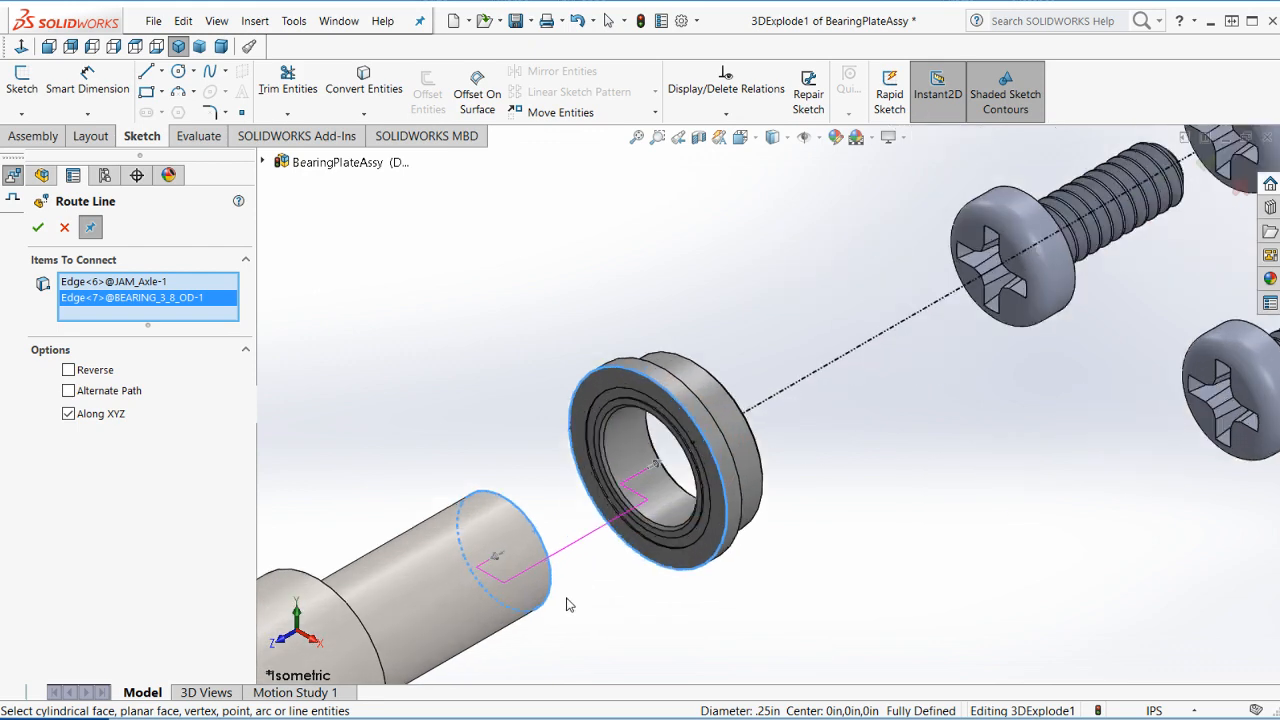
pyautogui.scroll(-3, 493, 545)
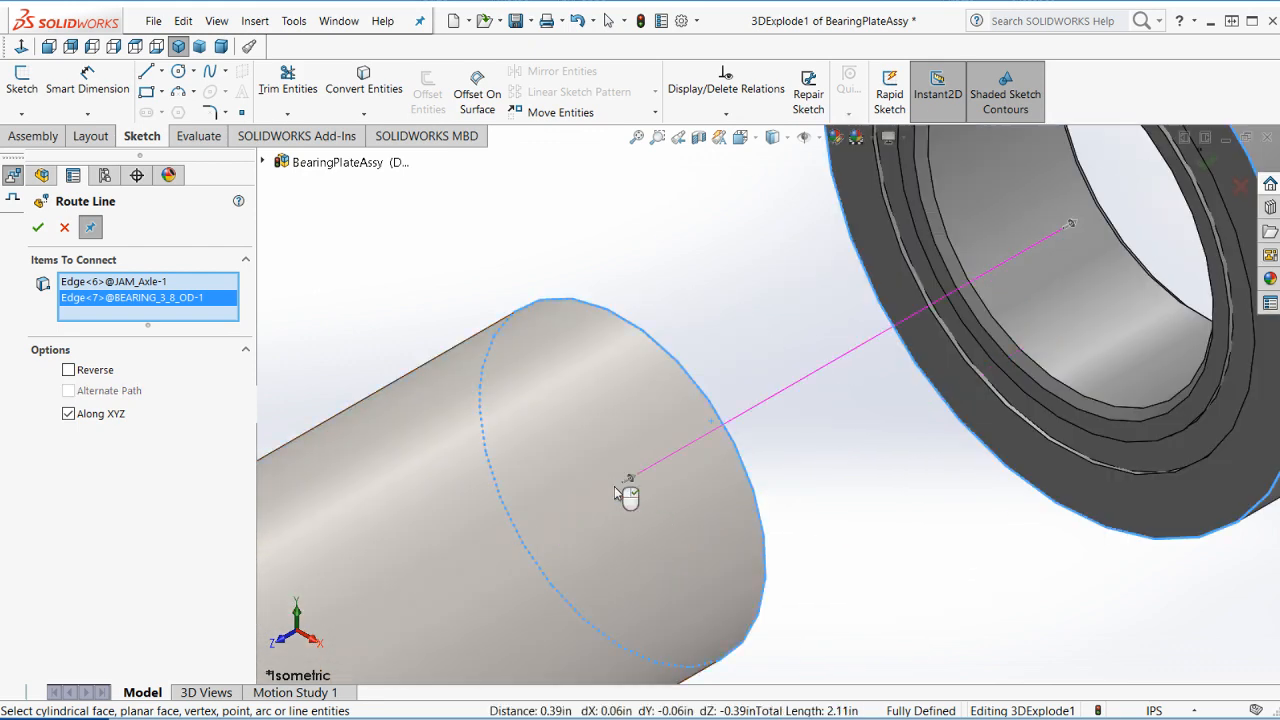
pyautogui.scroll(4, 630, 480)
pyautogui.scroll(-2, 614, 500)
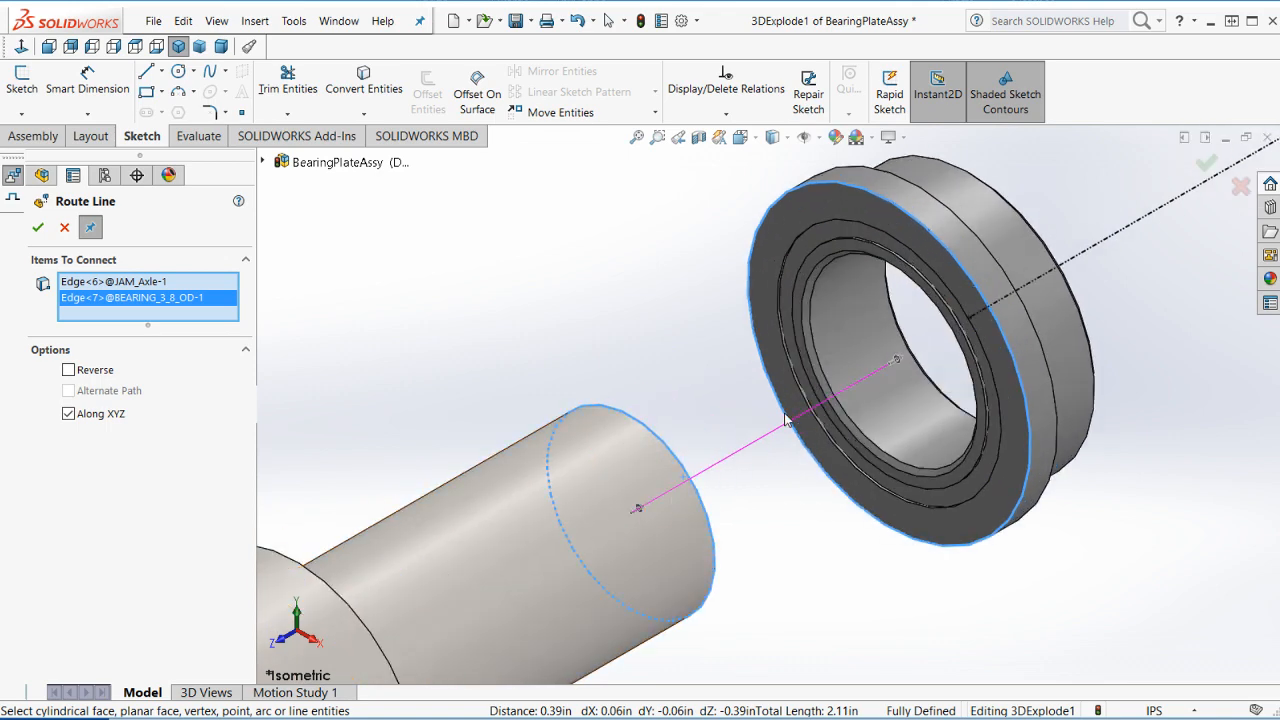
pyautogui.click(37, 227)
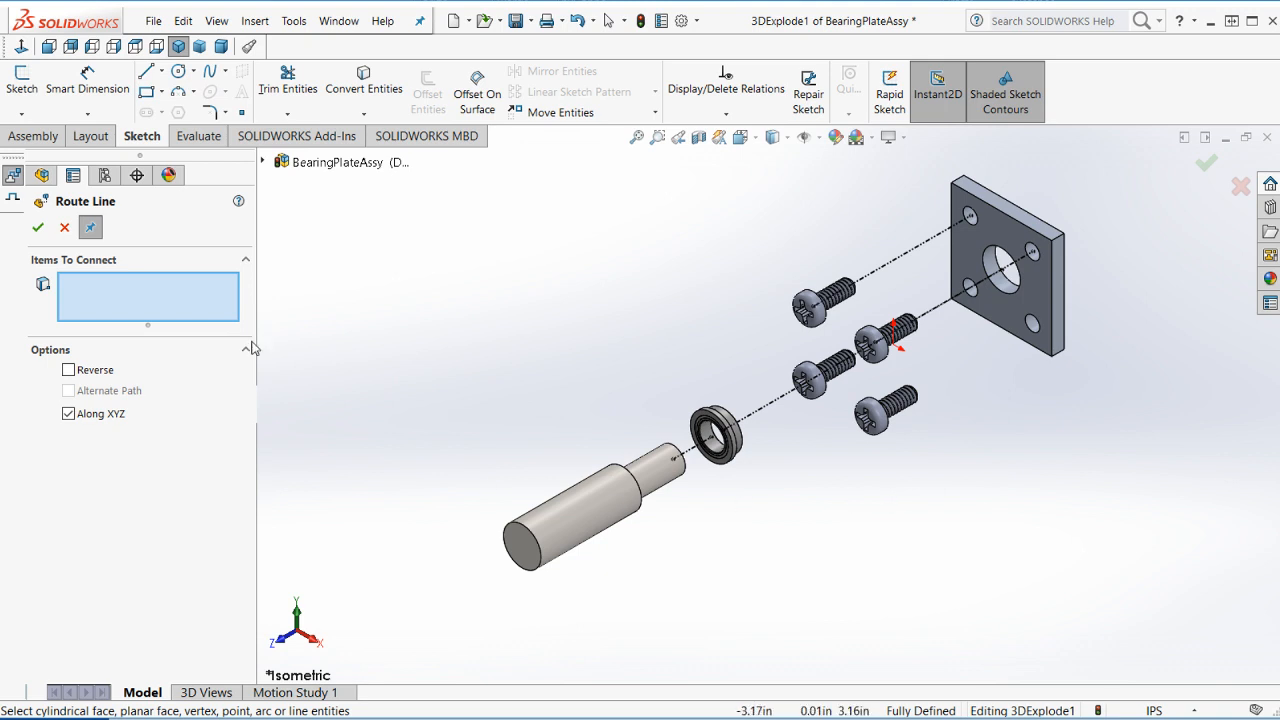
pyautogui.click(38, 229)
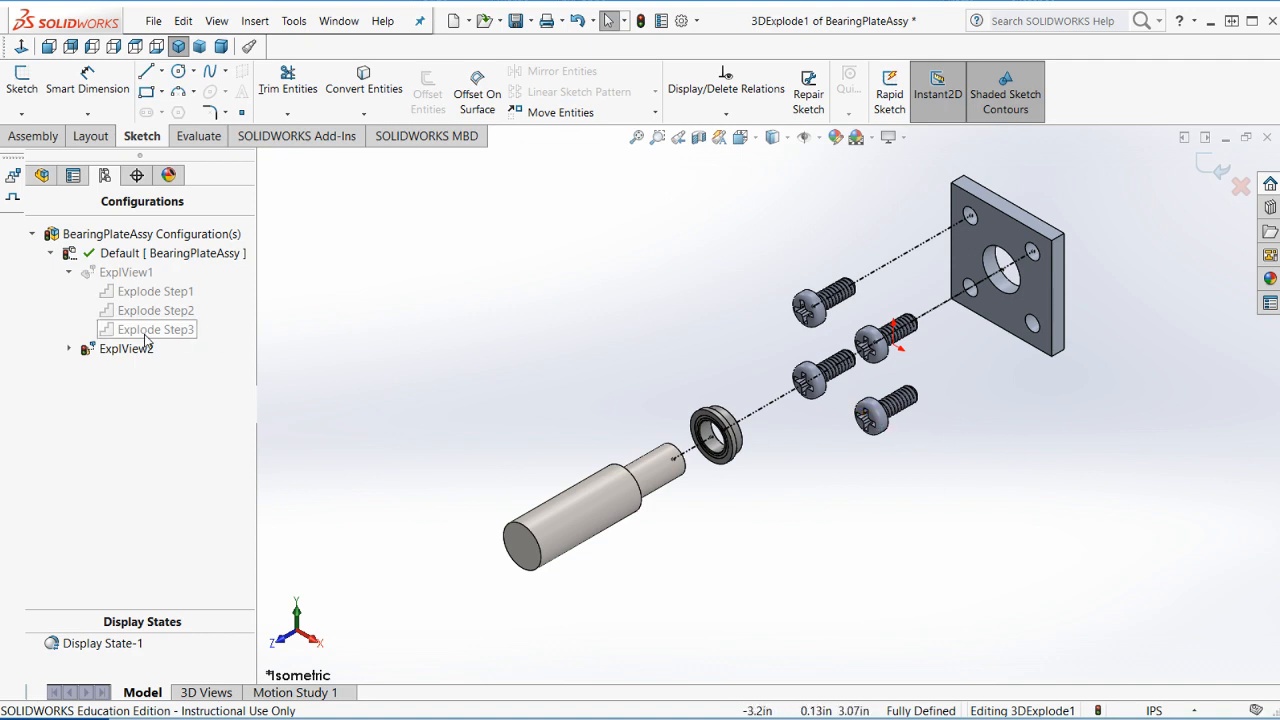
pyautogui.click(33, 135)
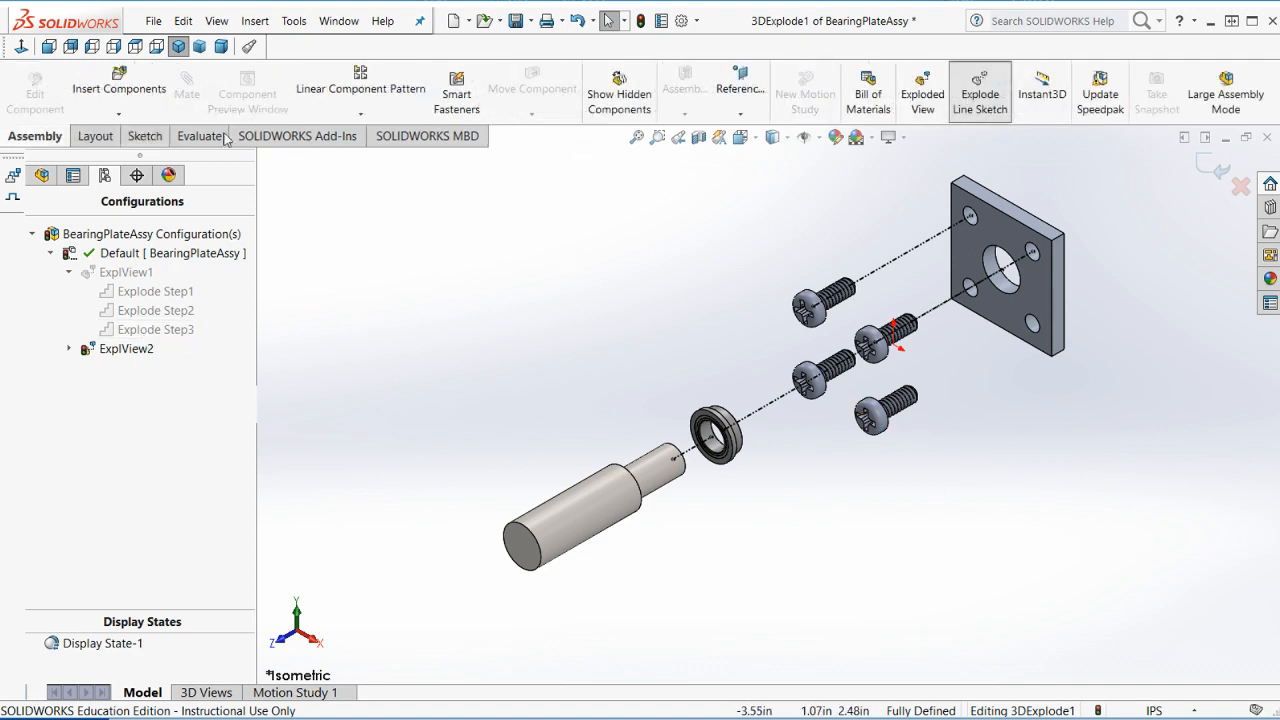
pyautogui.scroll(-3, 813, 419)
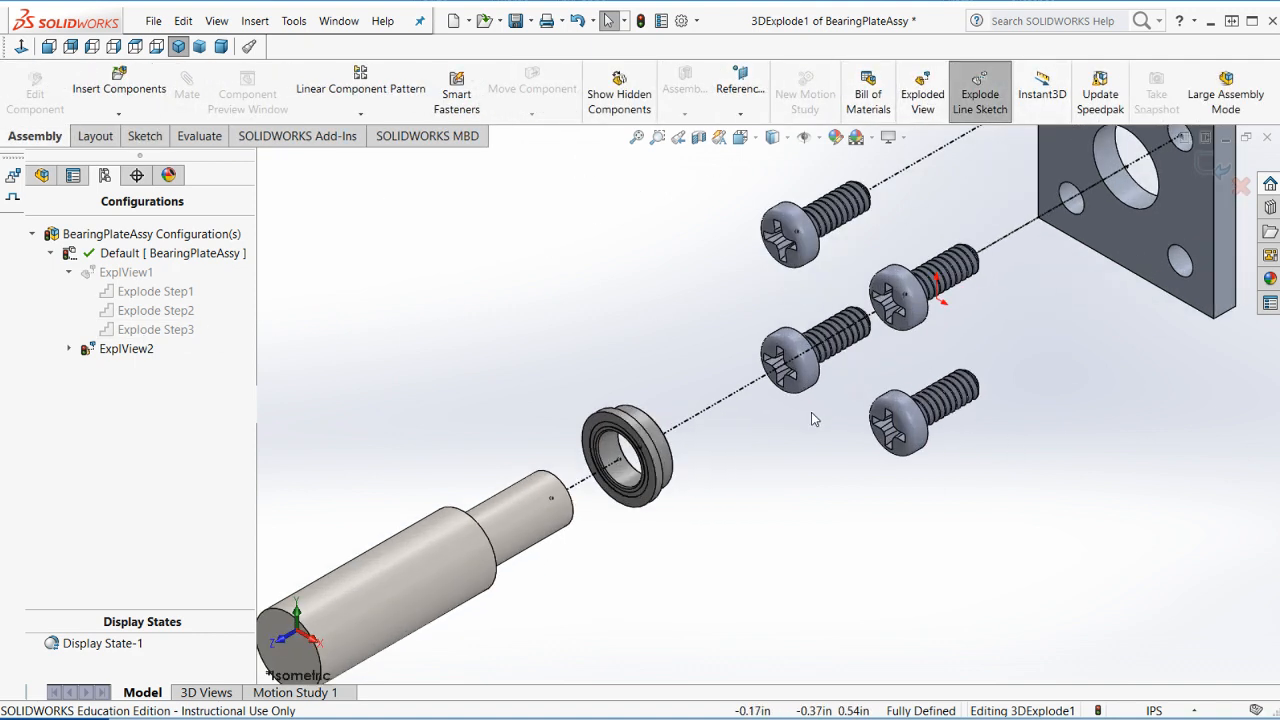
pyautogui.click(67, 349)
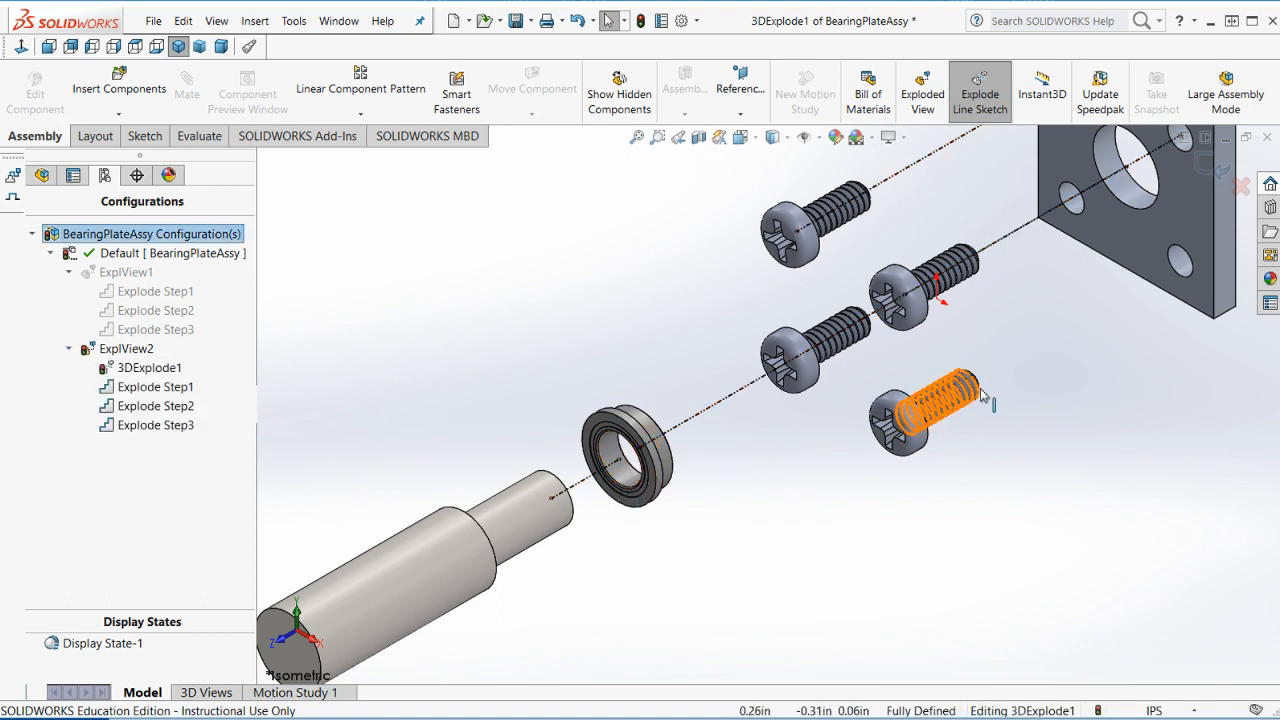
pyautogui.click(920, 425)
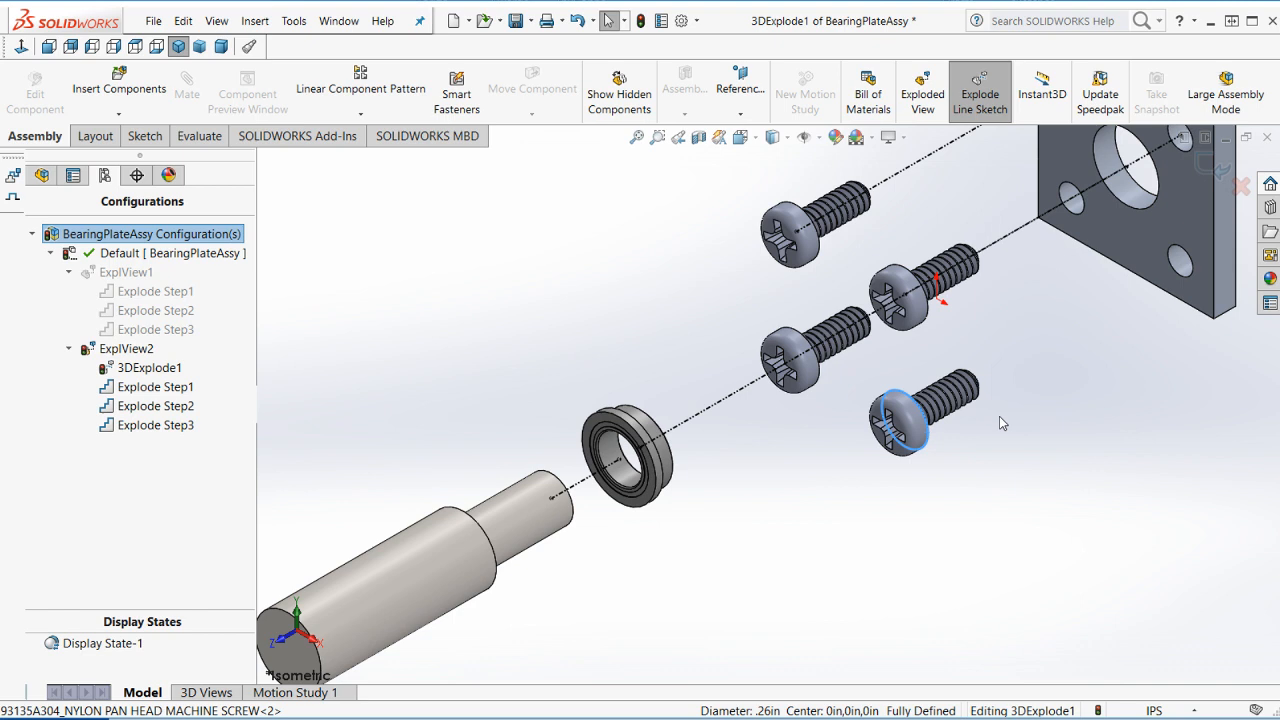
pyautogui.click(1189, 274)
pyautogui.click(1070, 521)
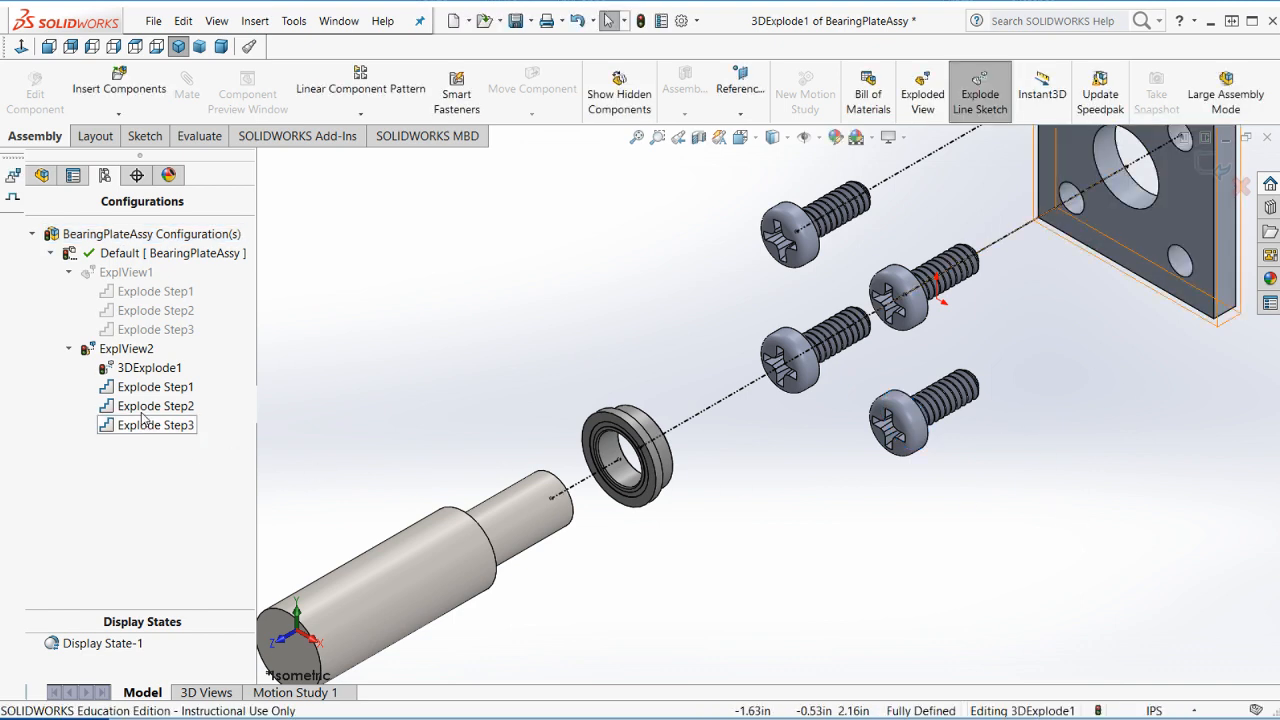
pyautogui.rightClick(129, 371)
pyautogui.click(372, 352)
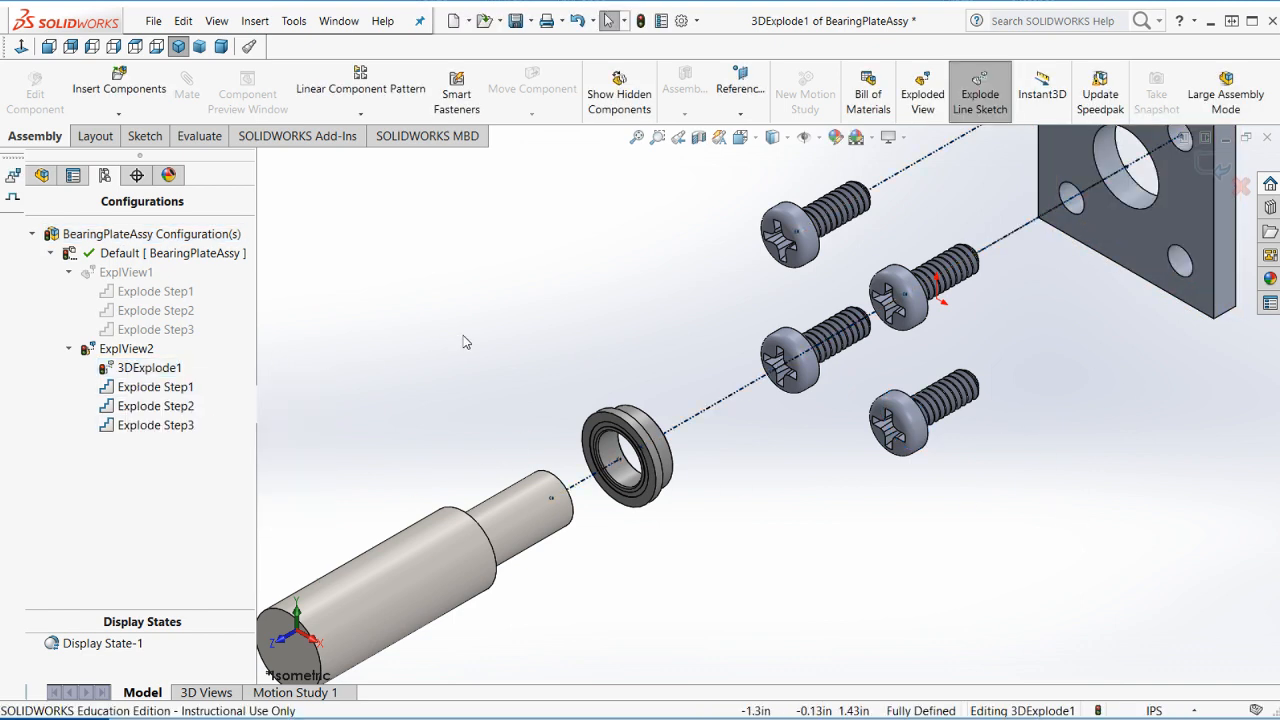
pyautogui.click(1212, 163)
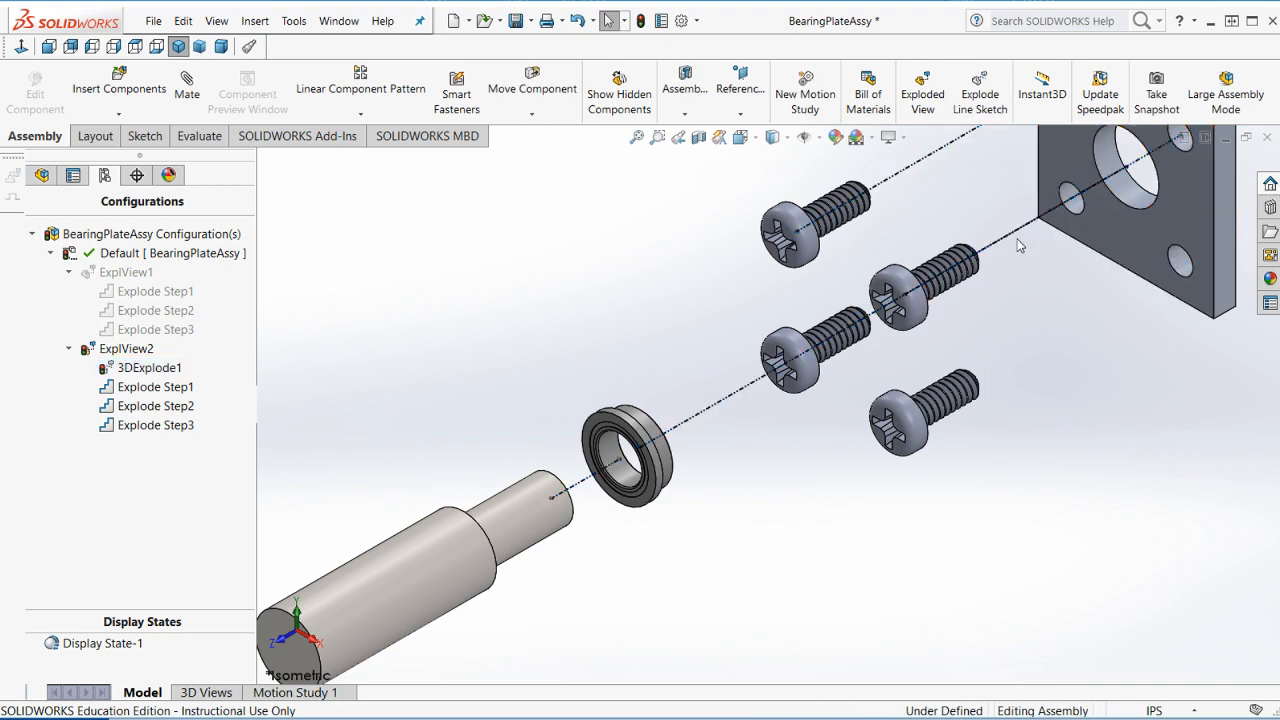
# Reopen the Explode Line Sketch and route a line from the lower-right screw's head to the plate's lower-right hole.
pyautogui.click(985, 108)
pyautogui.click(990, 117)
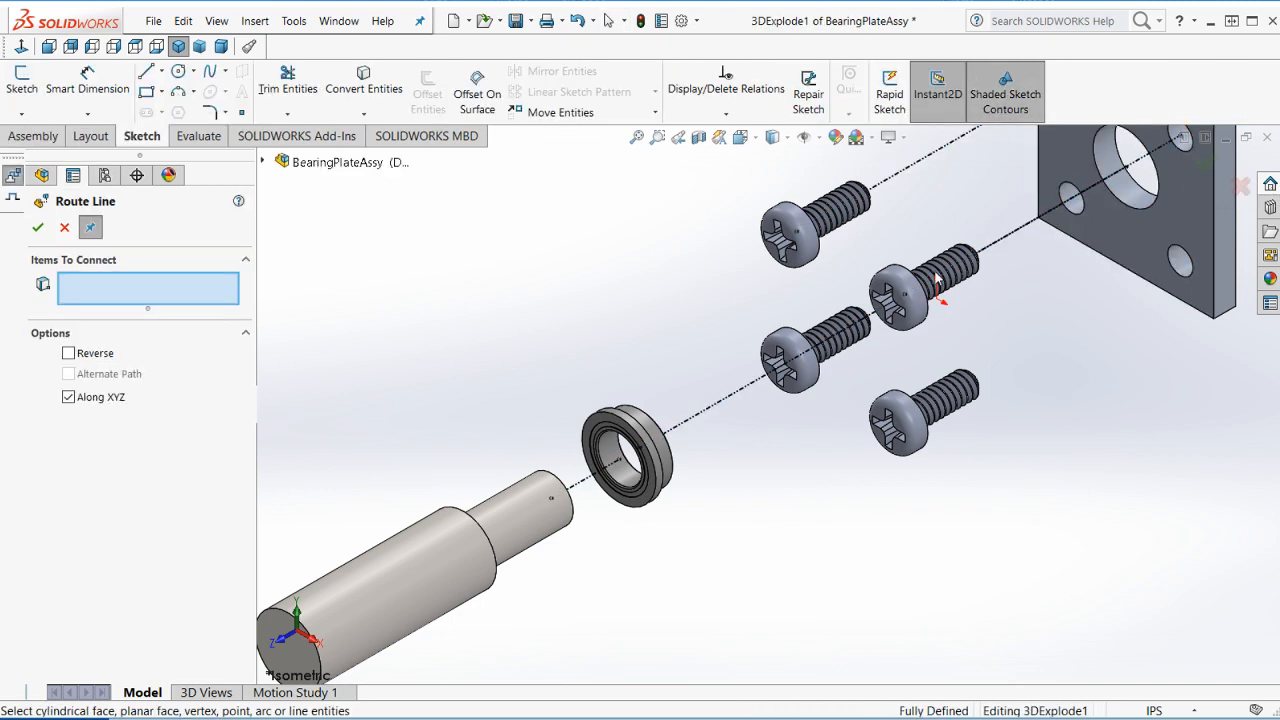
pyautogui.click(926, 442)
pyautogui.click(1184, 260)
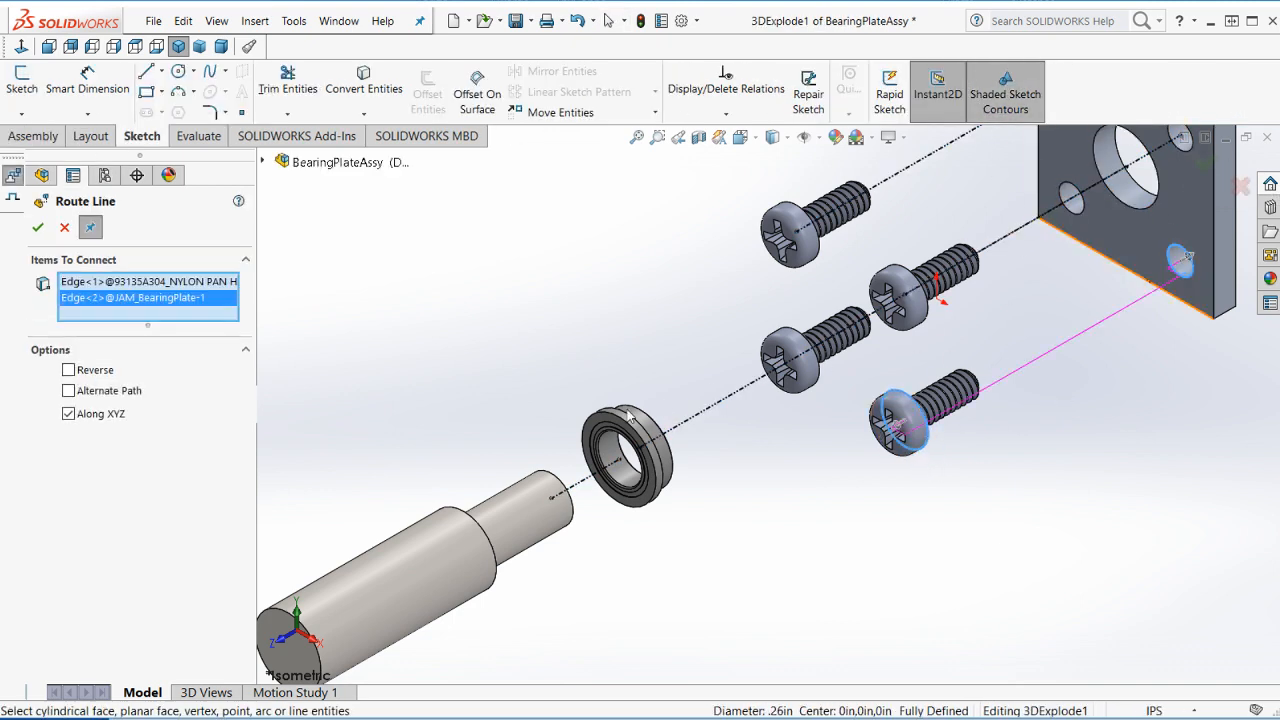
pyautogui.click(41, 228)
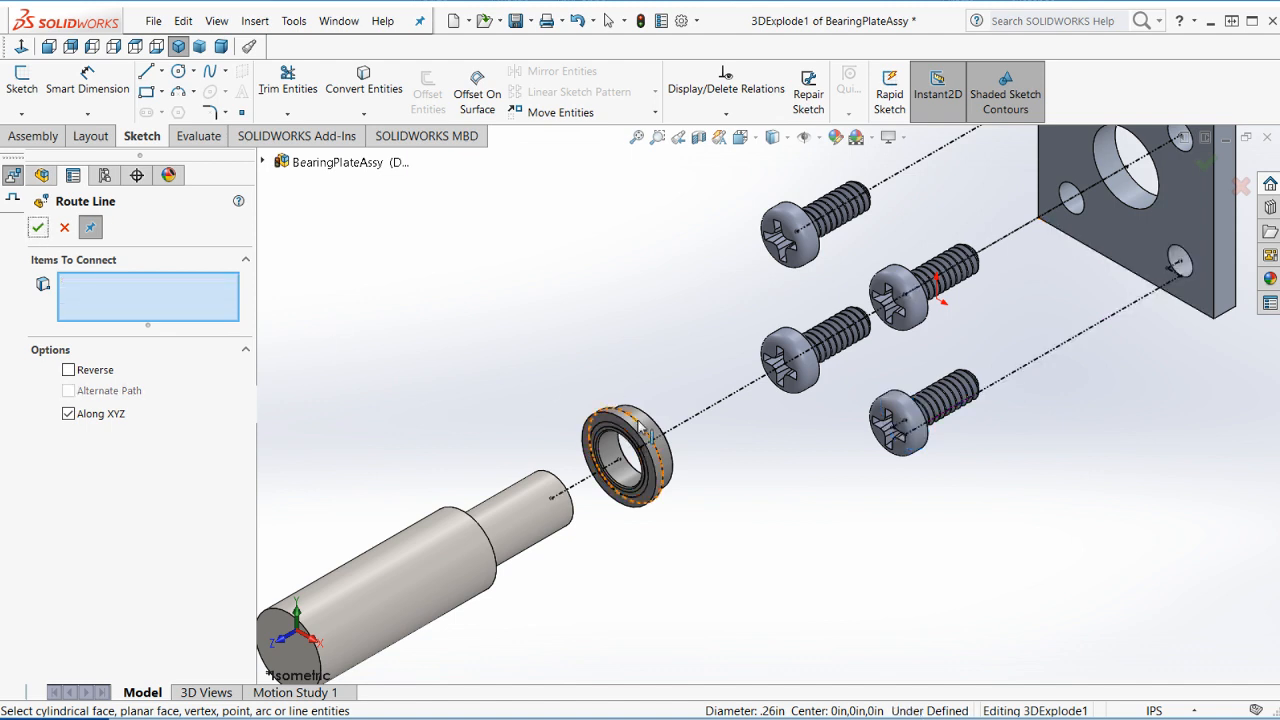
# Route an explode line from the lower-left screw's head to the plate's lower-left hole, and exit the explode line sketch.
pyautogui.click(818, 365)
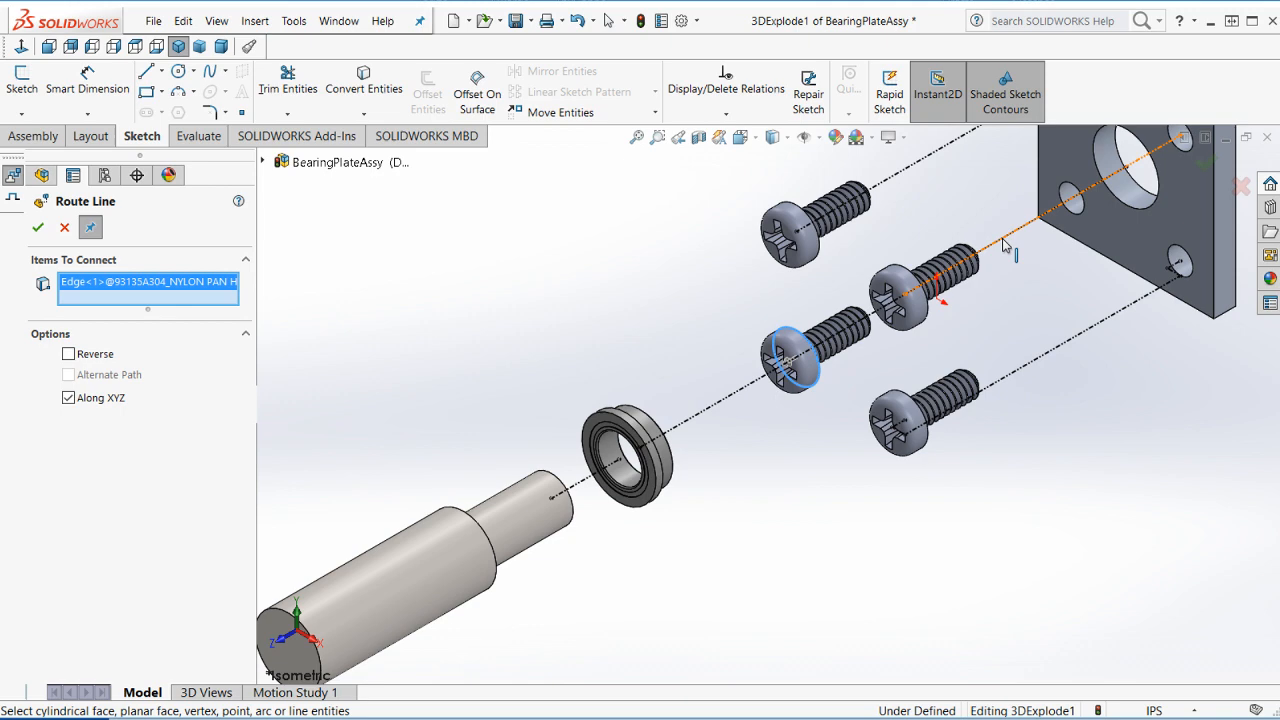
pyautogui.click(1072, 200)
pyautogui.scroll(-8, 572, 416)
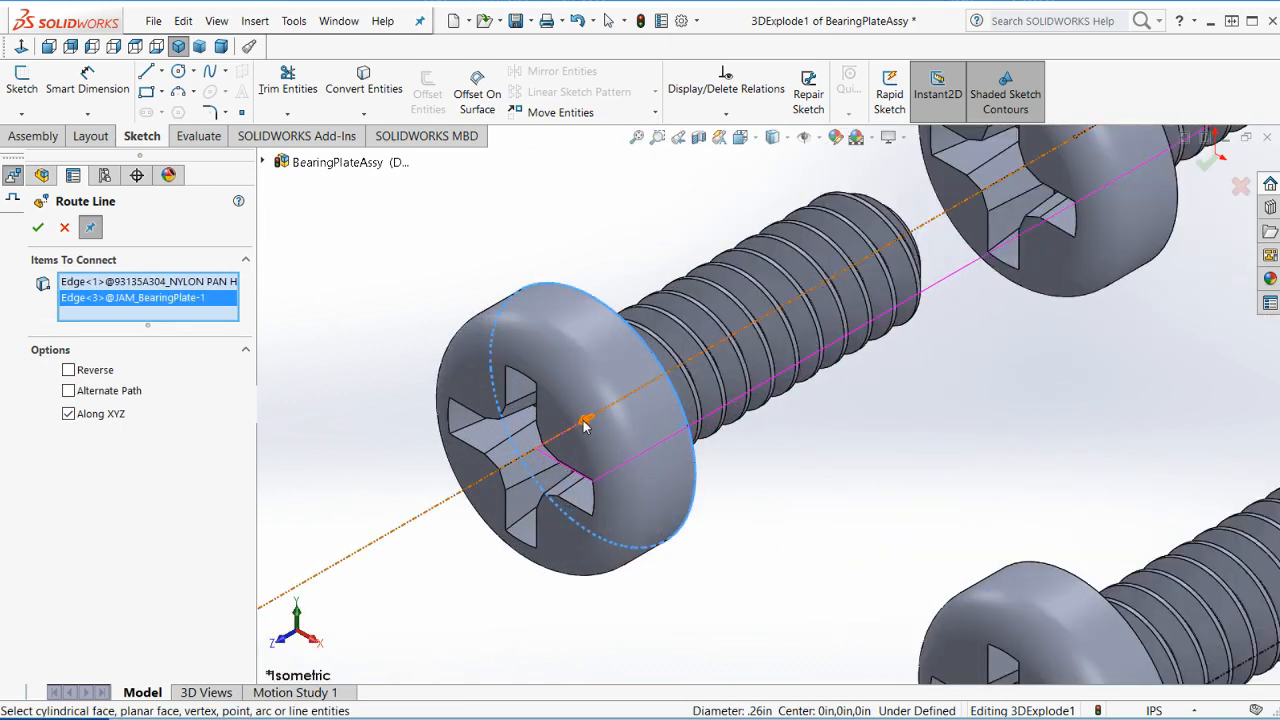
pyautogui.scroll(-3, 589, 426)
pyautogui.scroll(-5, 620, 418)
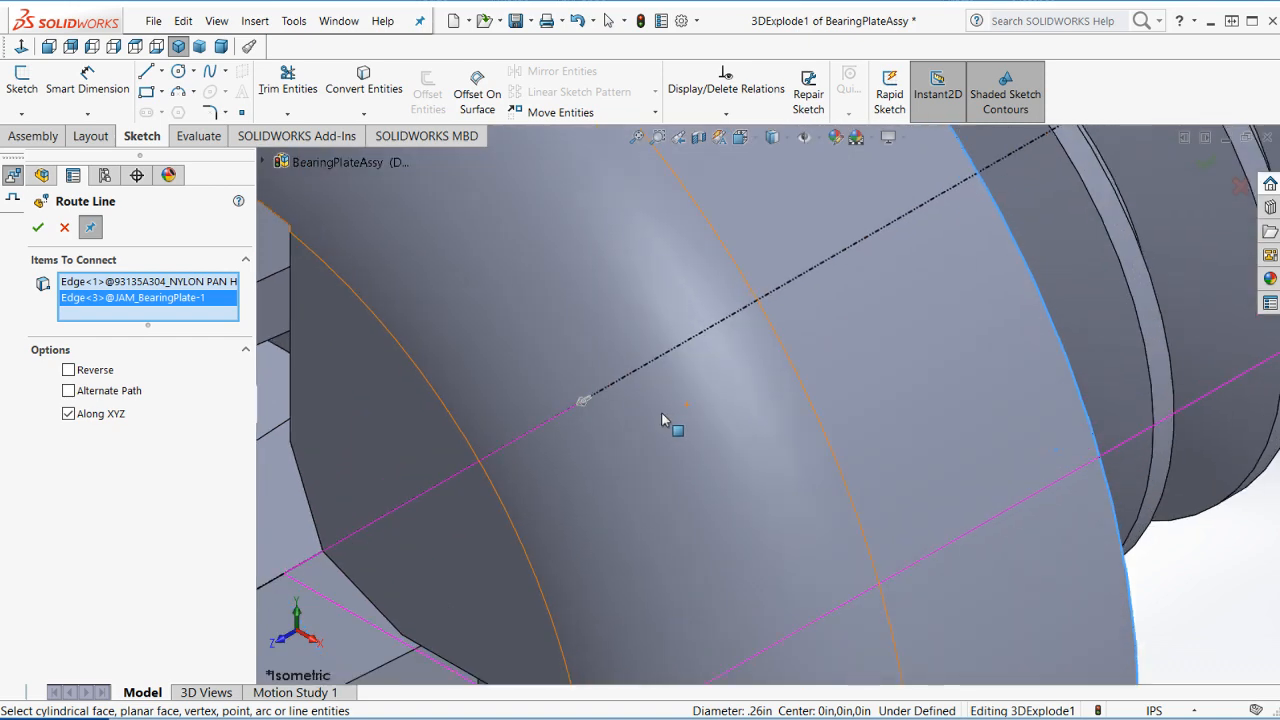
pyautogui.scroll(10, 767, 376)
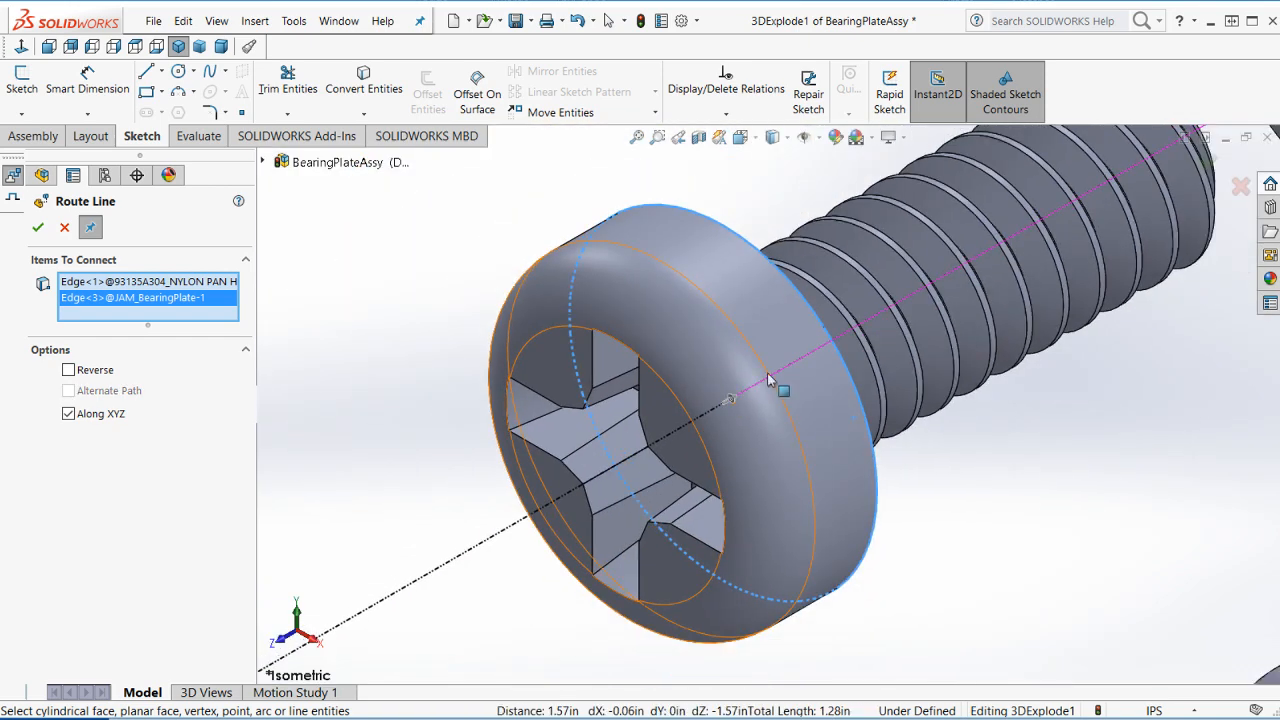
pyautogui.click(38, 229)
pyautogui.click(38, 229)
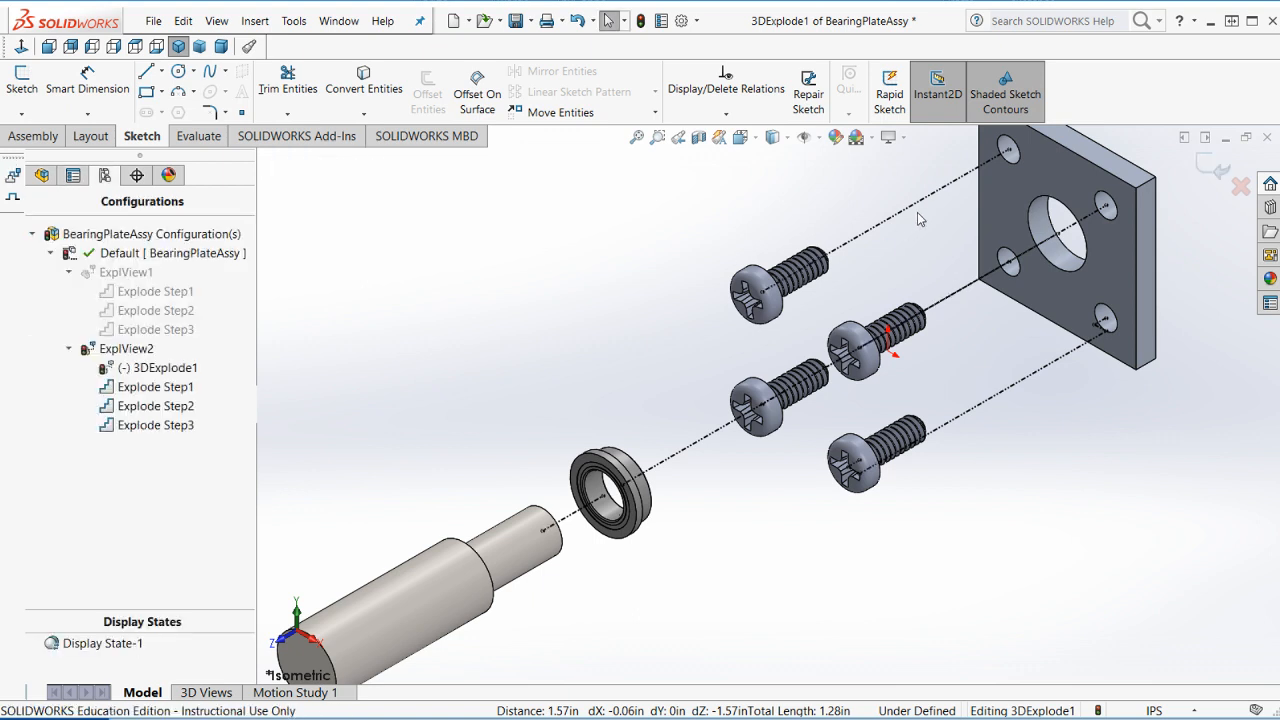
pyautogui.click(1218, 168)
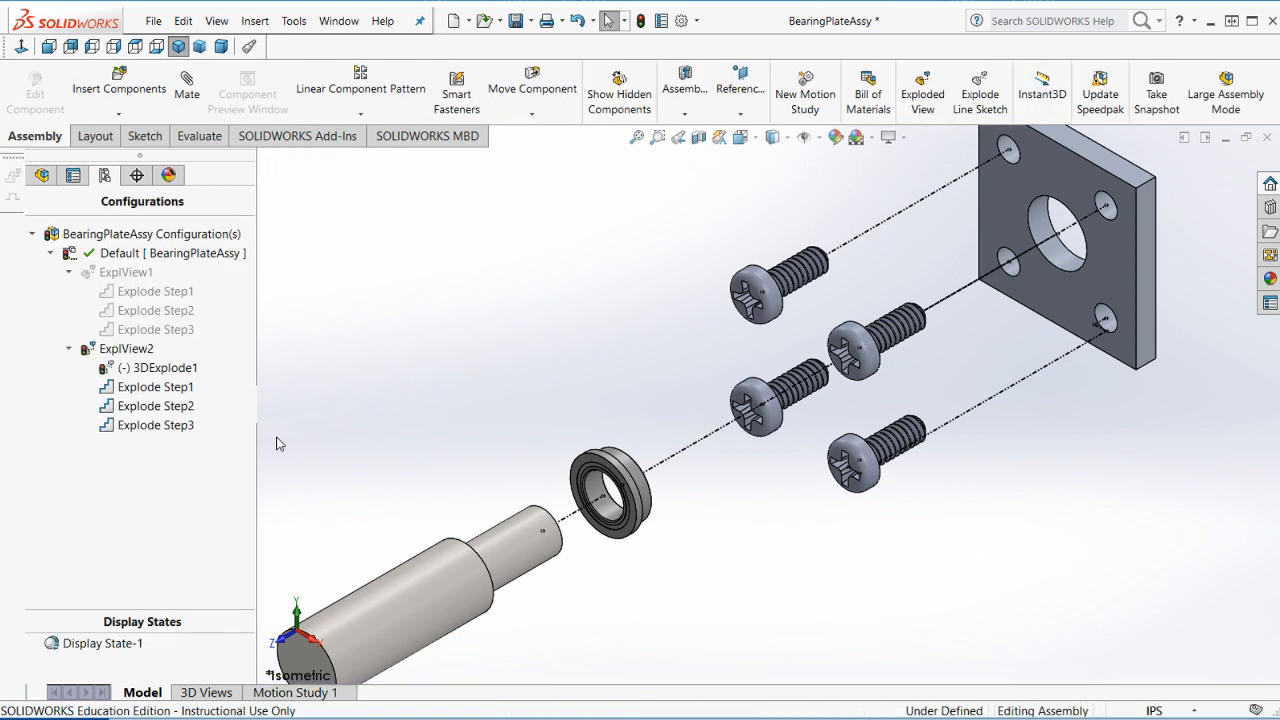
# Collapse the exploded view ExplView2 of the bearing plate assembly.
pyautogui.scroll(5, 663, 329)
pyautogui.scroll(-2, 690, 465)
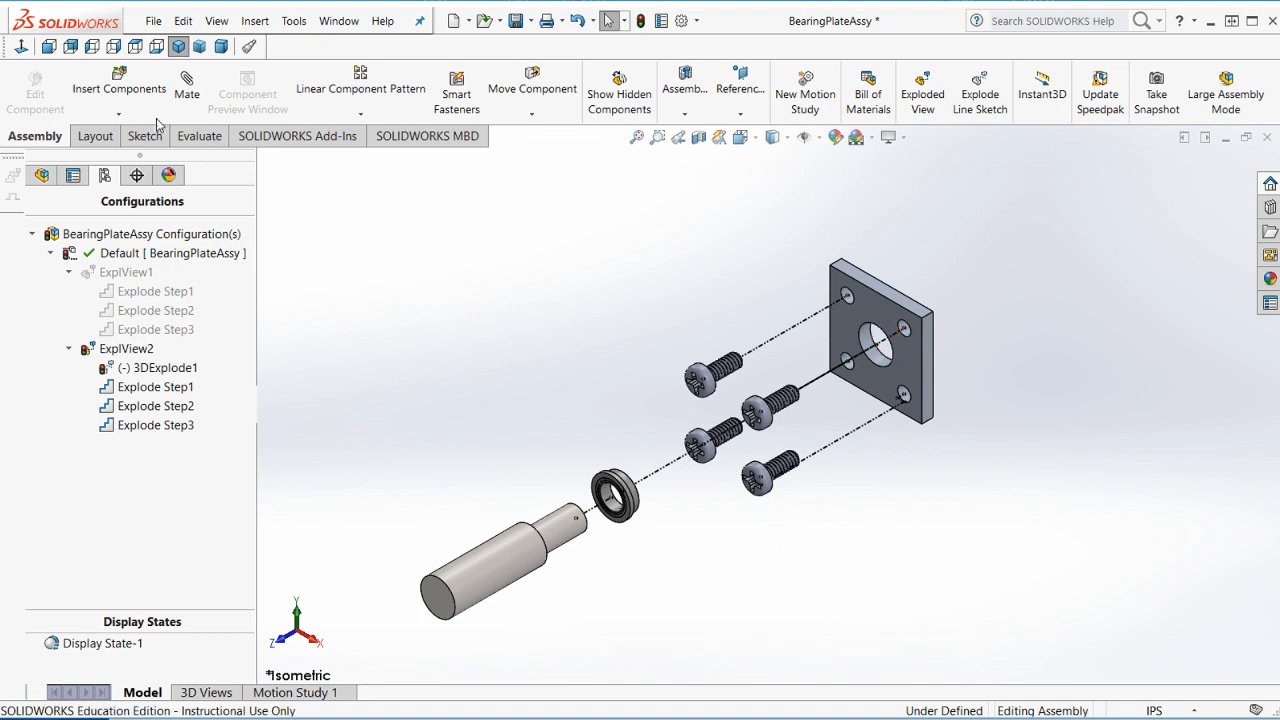
pyautogui.rightClick(118, 348)
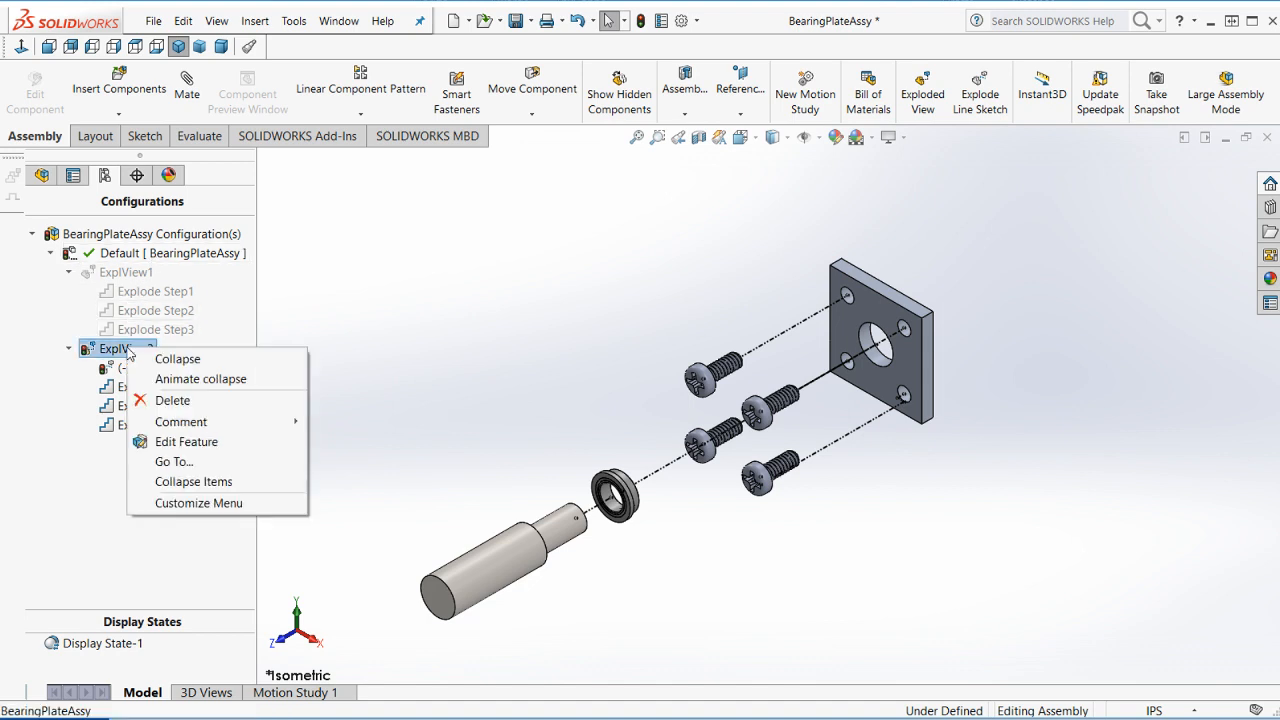
pyautogui.click(150, 358)
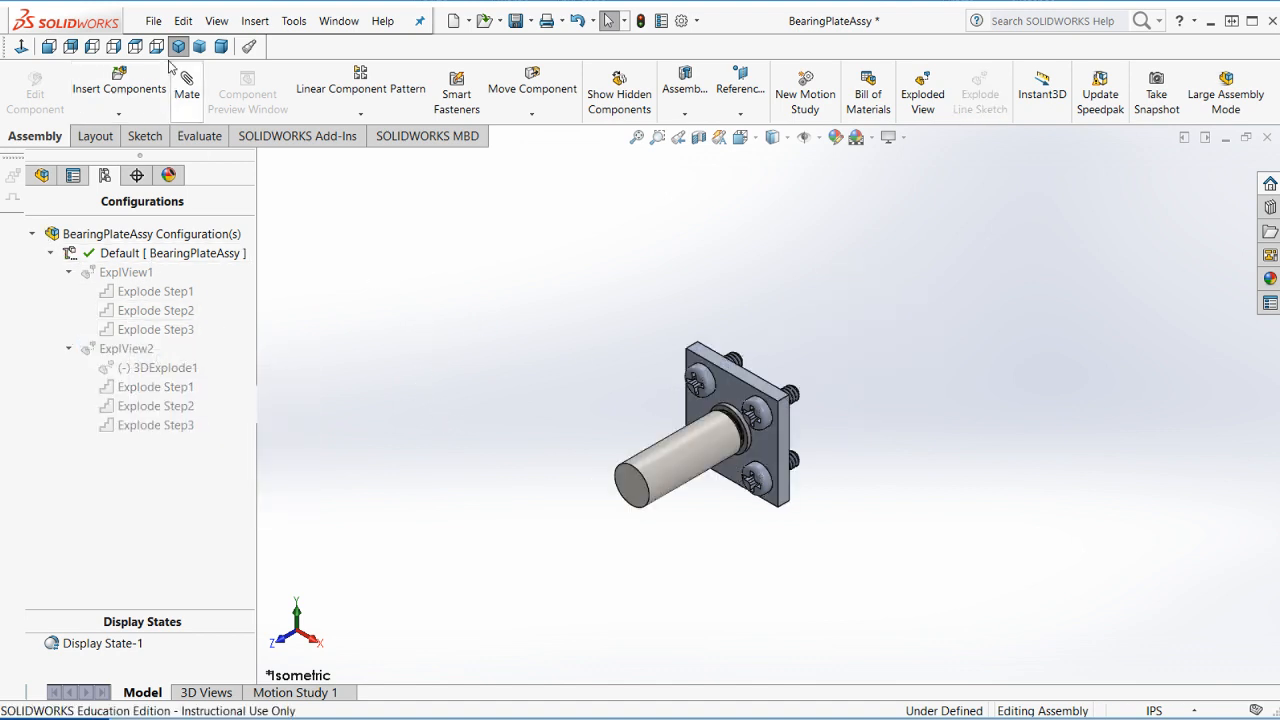
# Make a drawing from the assembly using the JM INCH DRAWING template.
pyautogui.click(150, 21)
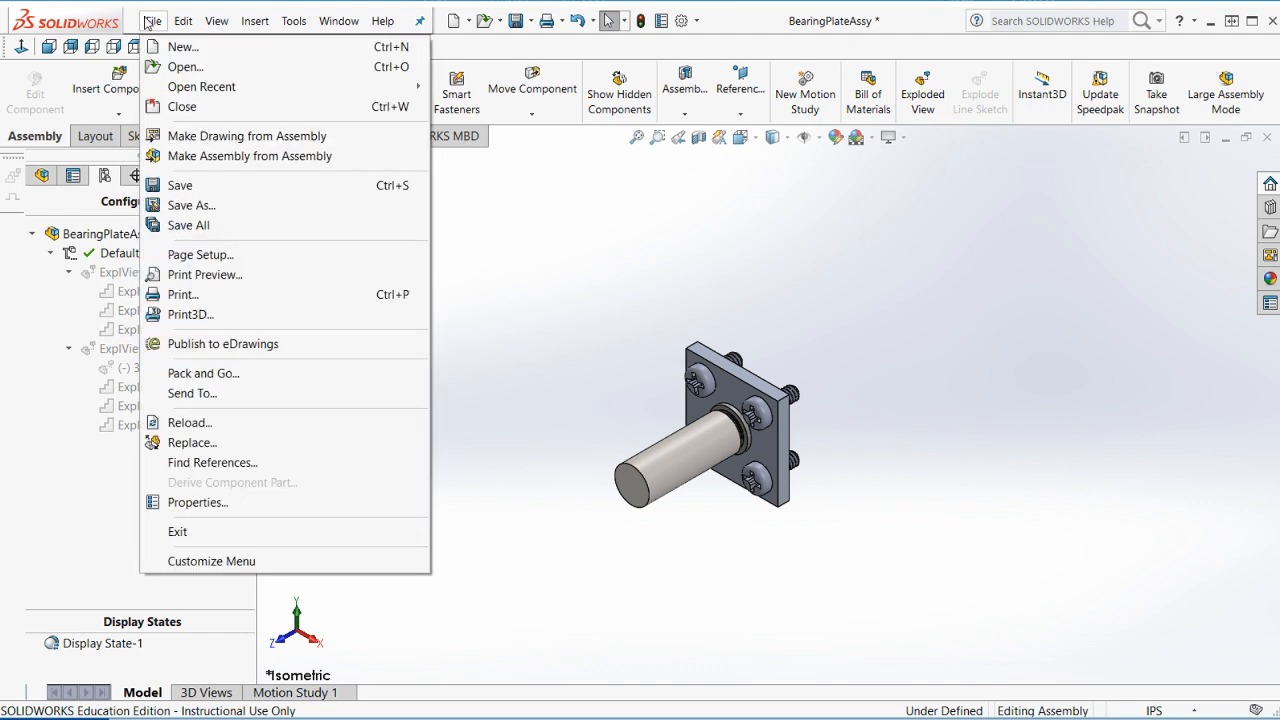
pyautogui.click(183, 137)
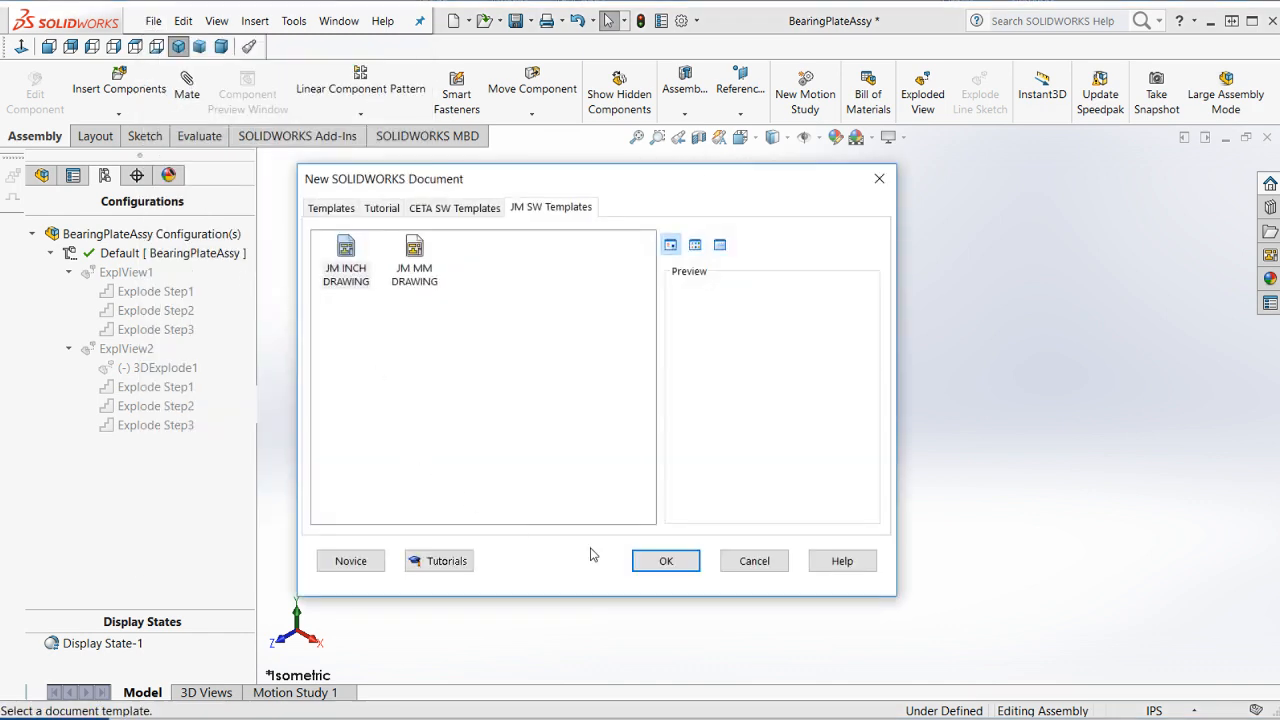
pyautogui.click(653, 556)
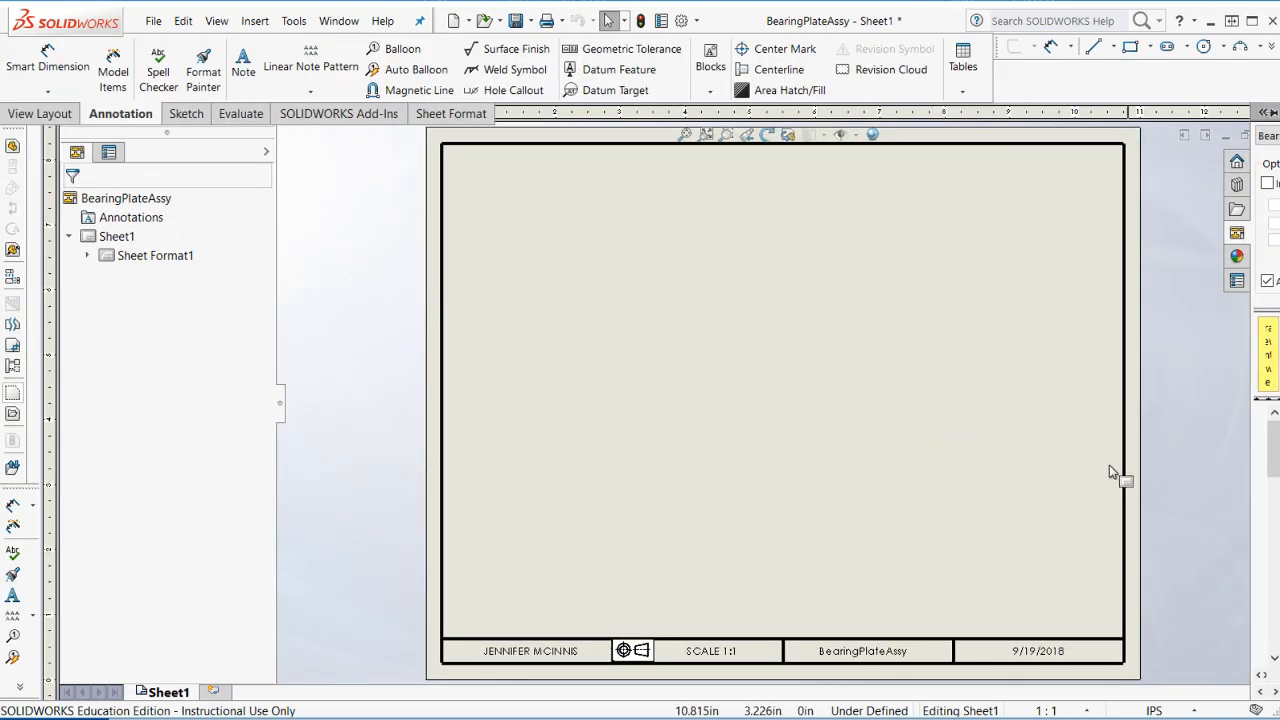
# Insert an isometric model view of BearingPlateAssy near the middle of the sheet, using the Default configuration without the exploded state.
pyautogui.click(40, 113)
pyautogui.click(73, 70)
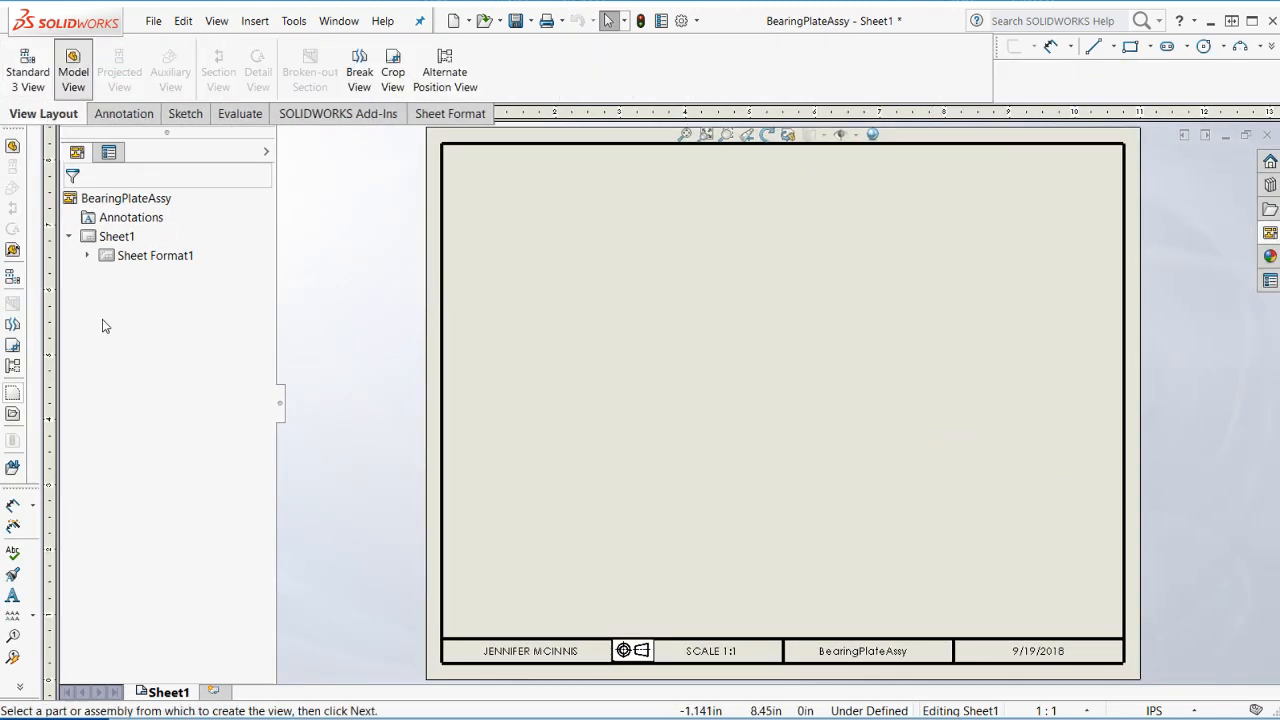
pyautogui.click(262, 204)
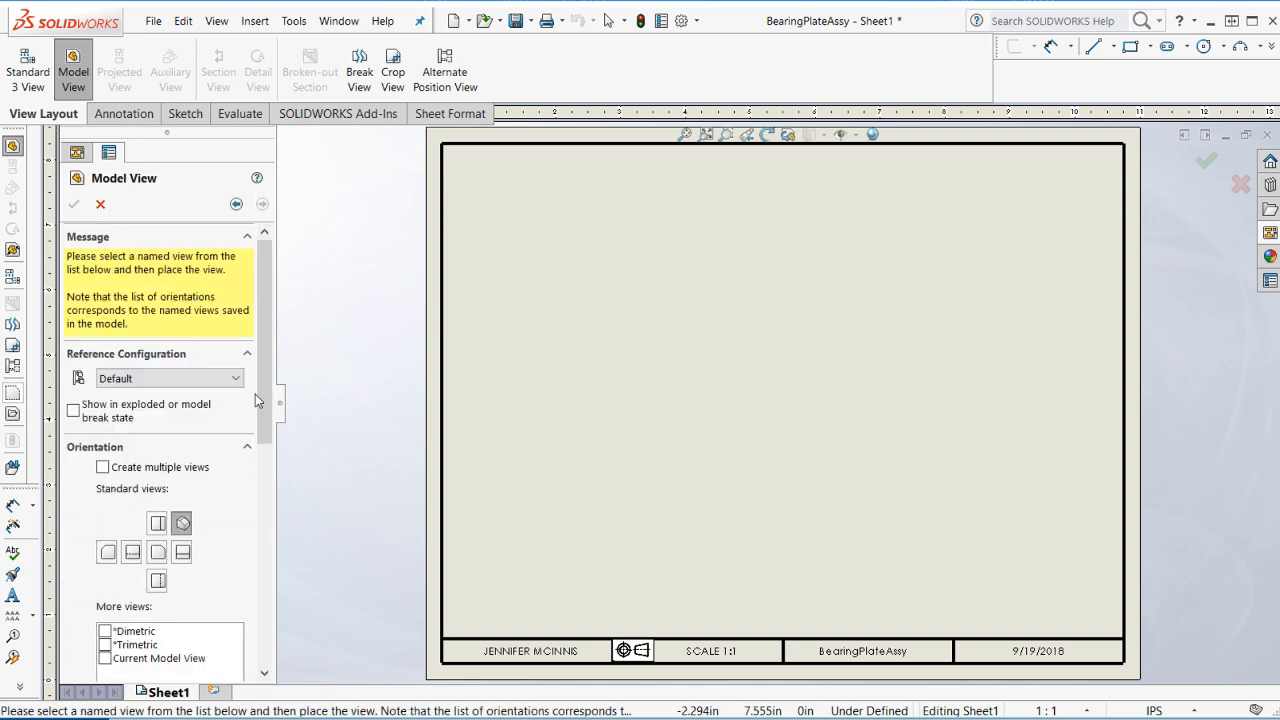
pyautogui.scroll(-3, 242, 551)
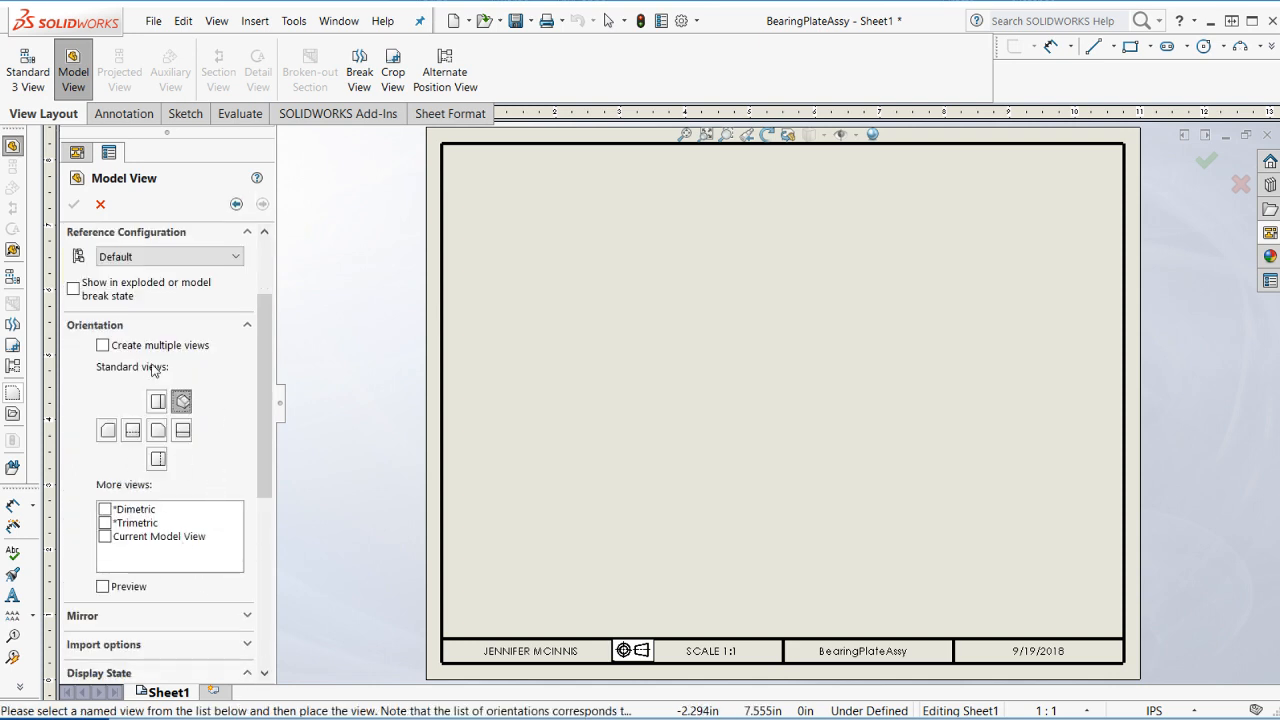
pyautogui.click(73, 290)
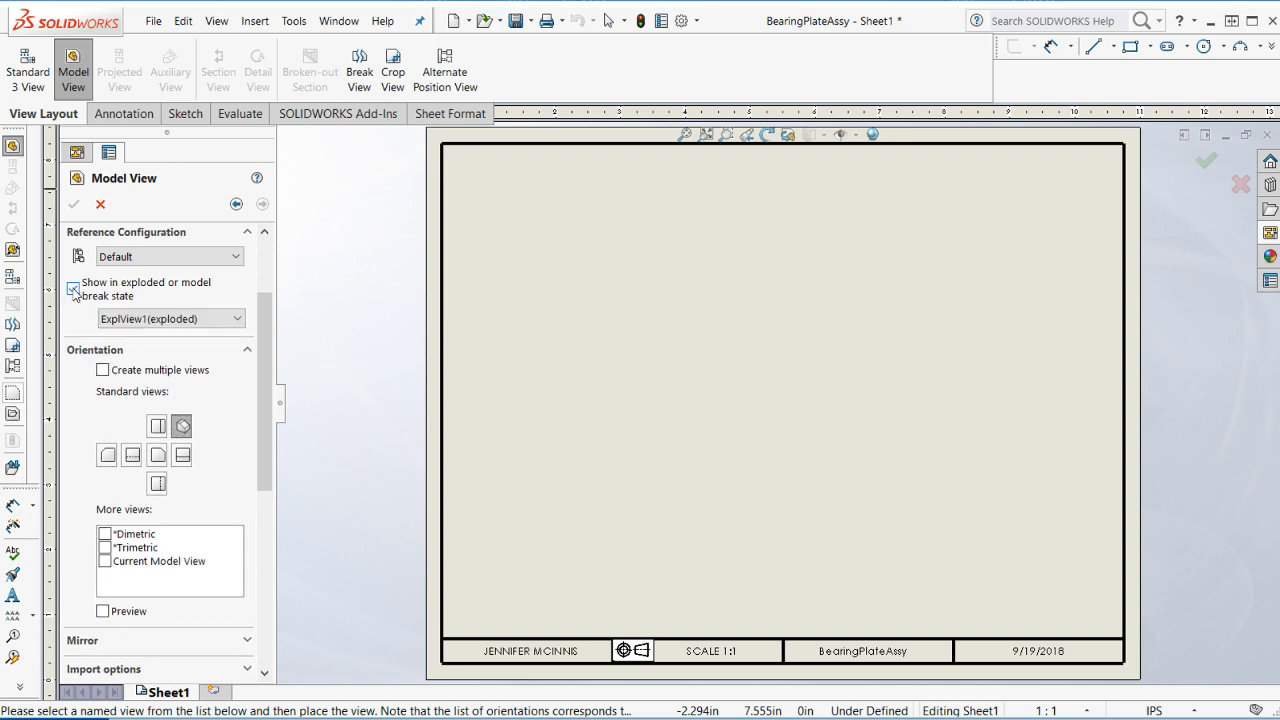
pyautogui.click(73, 290)
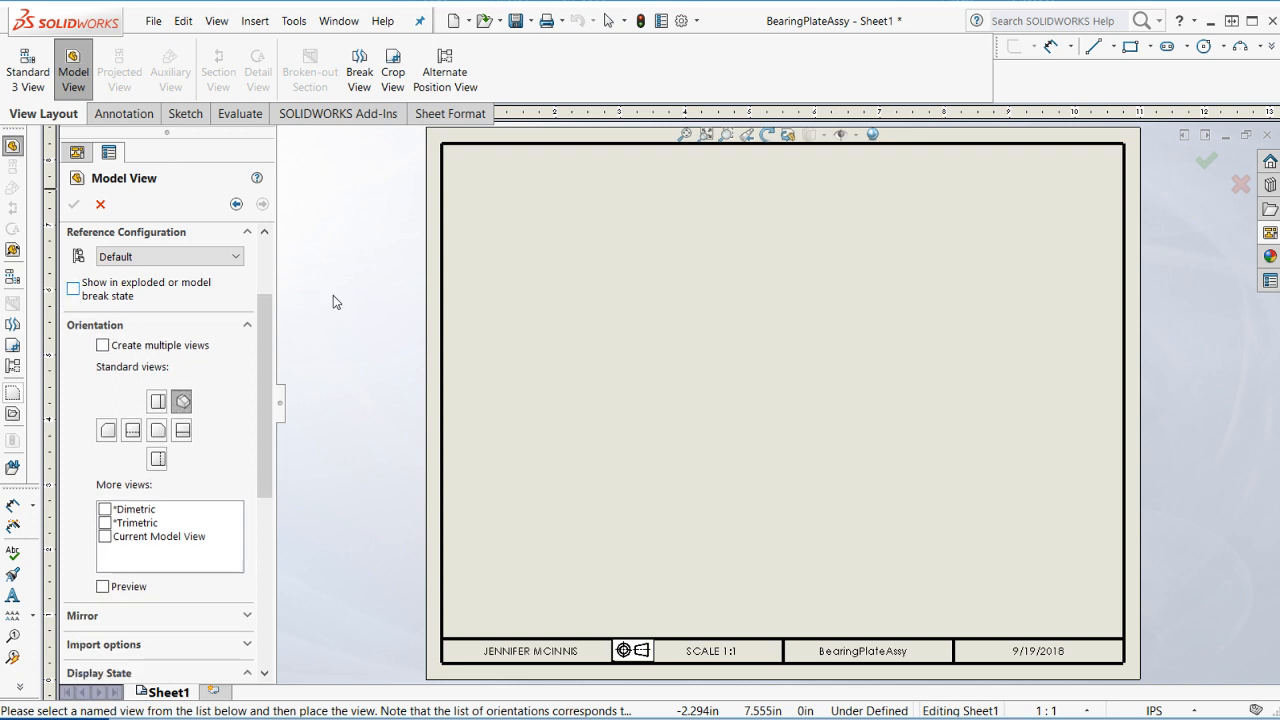
pyautogui.click(777, 392)
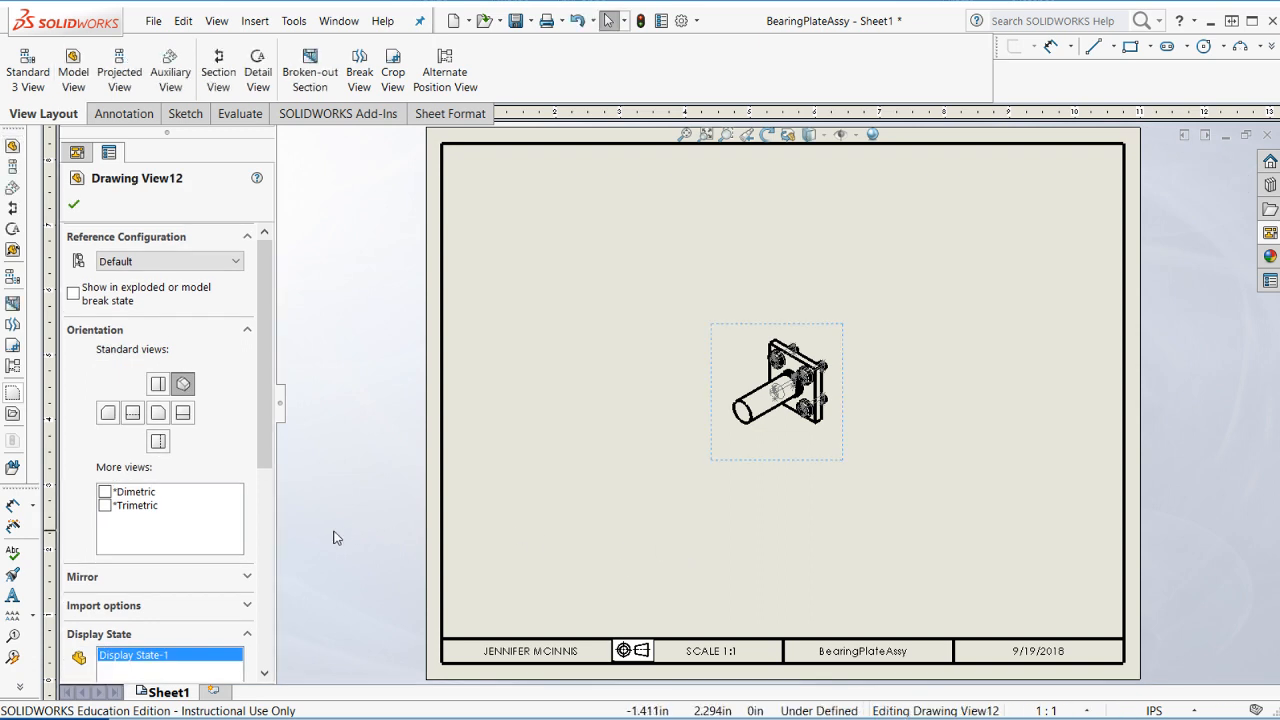
# Set the isometric view's display style to Shaded With Edges and give it a custom scale of 2:1.
pyautogui.scroll(-2, 280, 535)
pyautogui.scroll(5, 1190, 345)
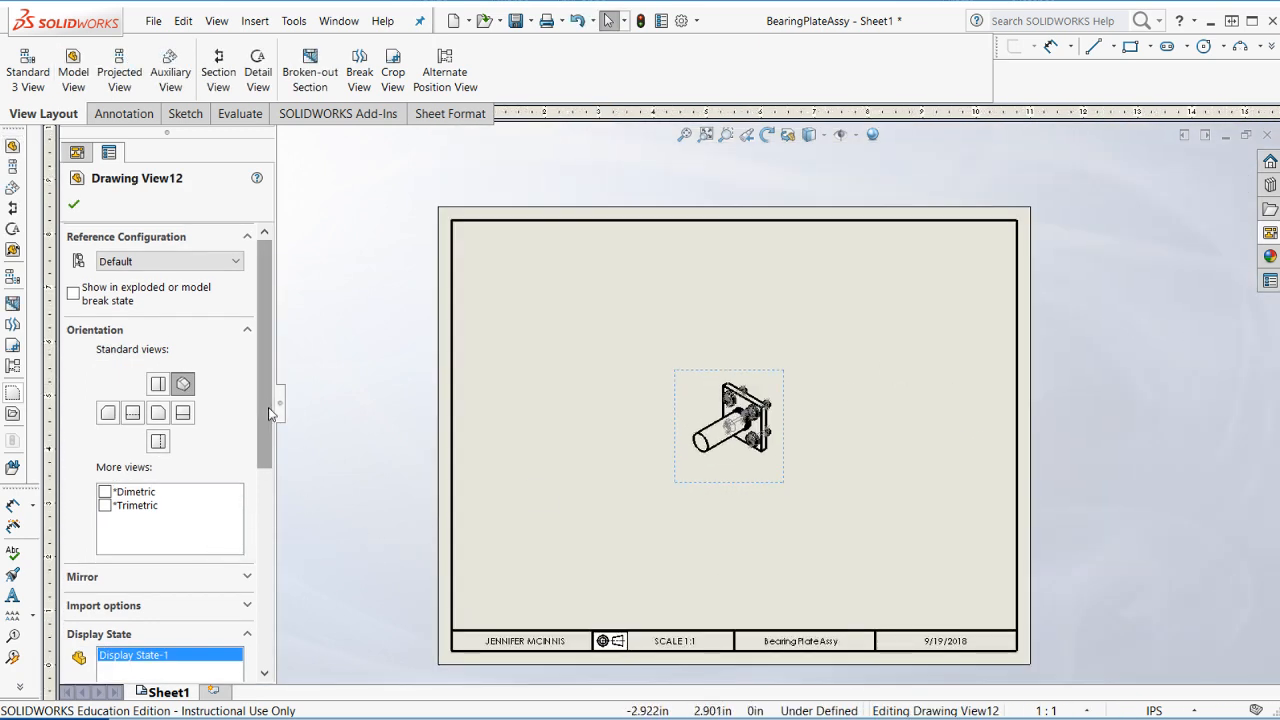
pyautogui.moveTo(264, 400); pyautogui.dragTo(265, 595)
pyautogui.click(179, 369)
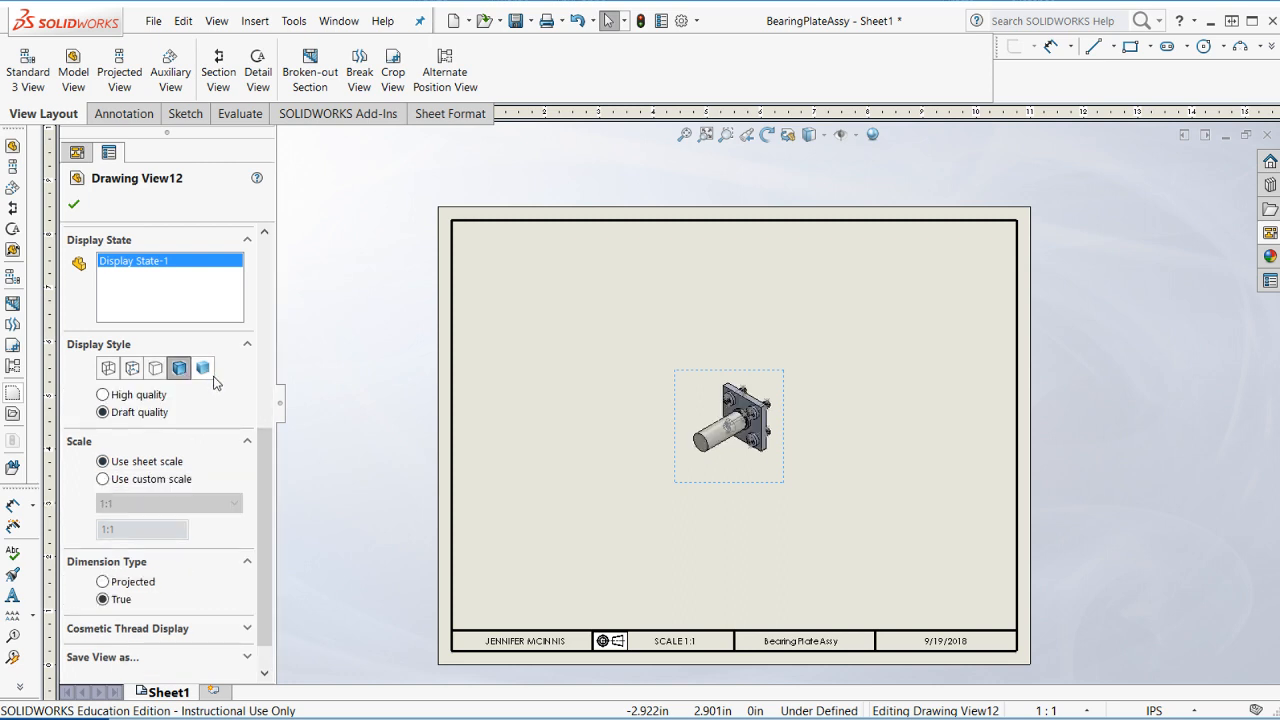
pyautogui.click(102, 479)
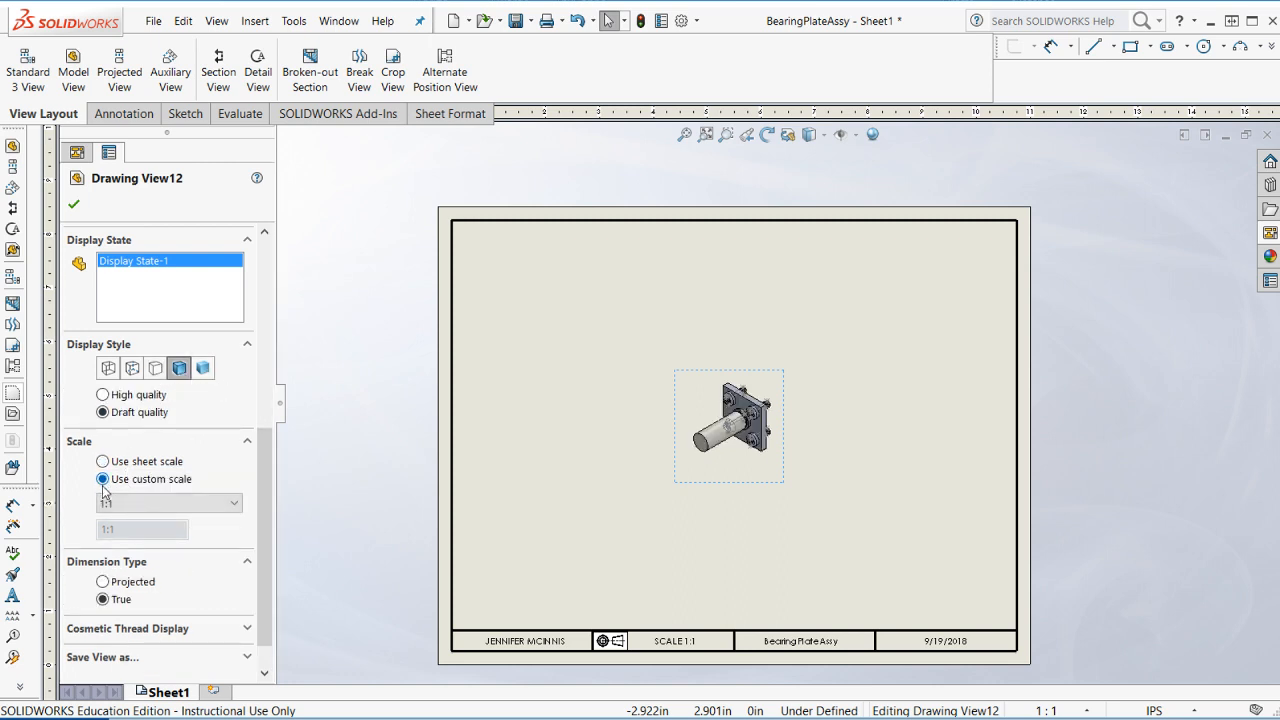
pyautogui.click(112, 503)
pyautogui.click(110, 629)
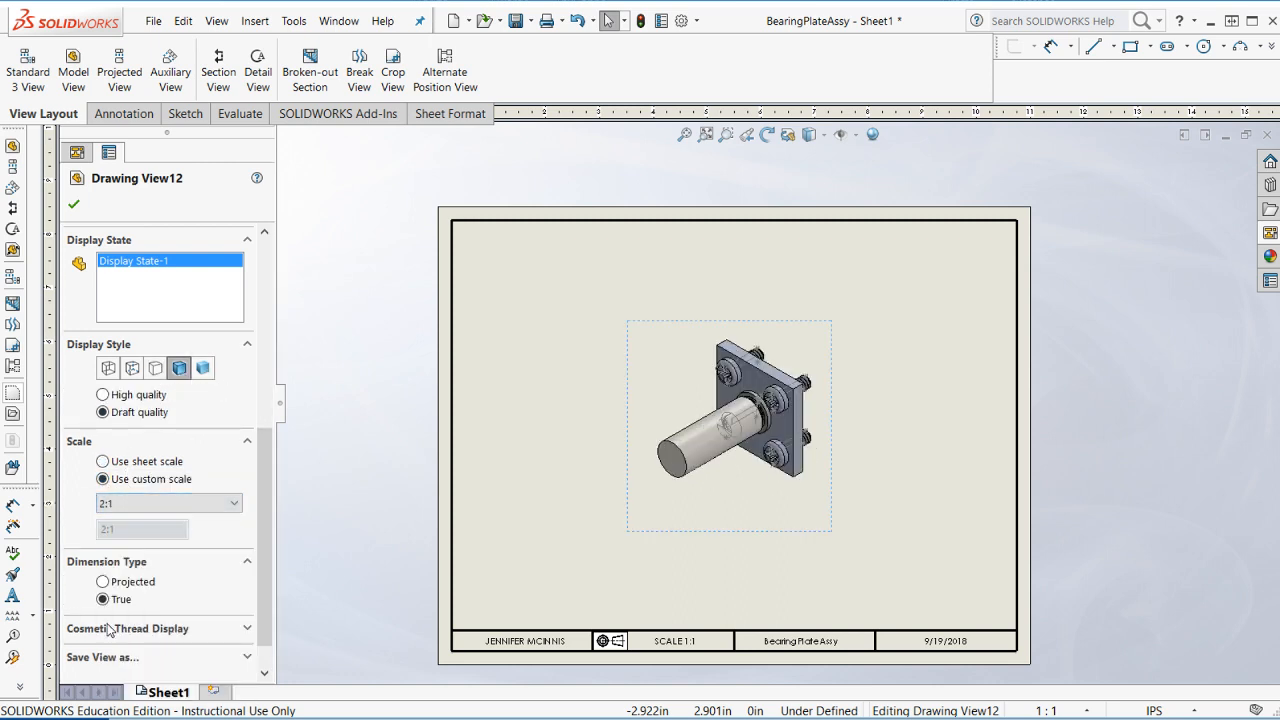
# Turn off the visibility of sketches in the isometric view and close the view's properties.
pyautogui.scroll(-3, 827, 345)
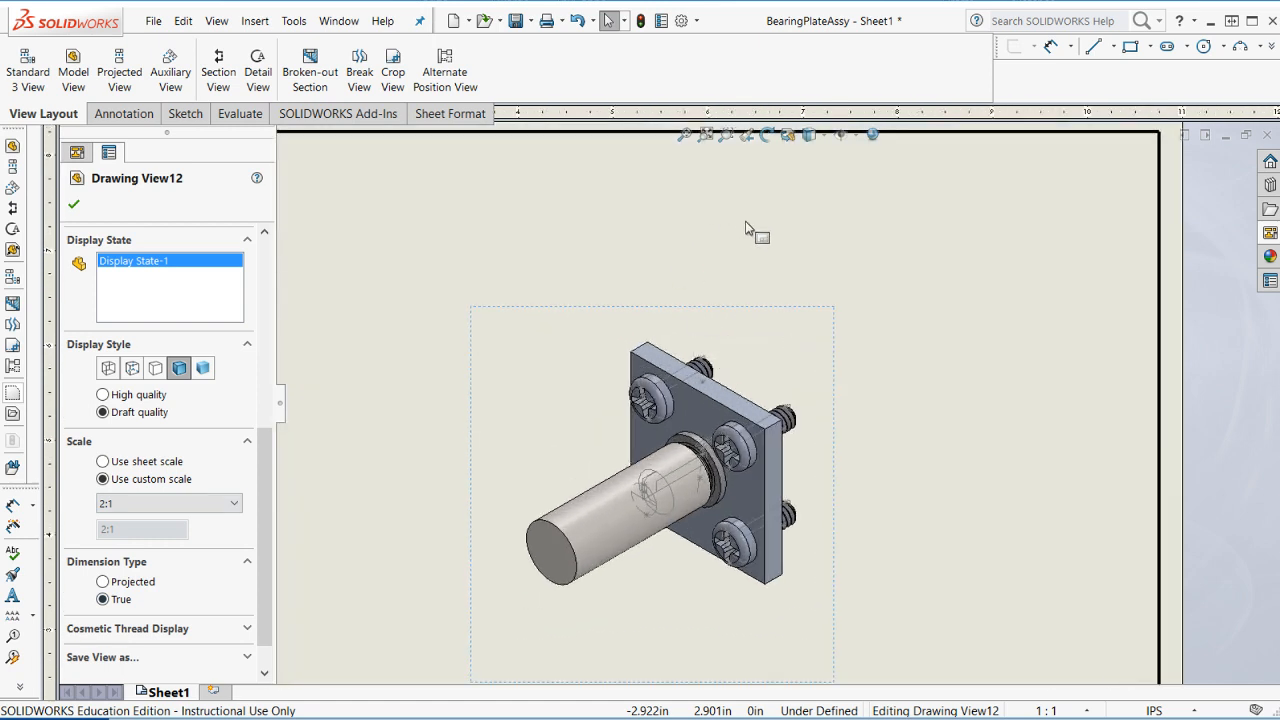
pyautogui.click(852, 140)
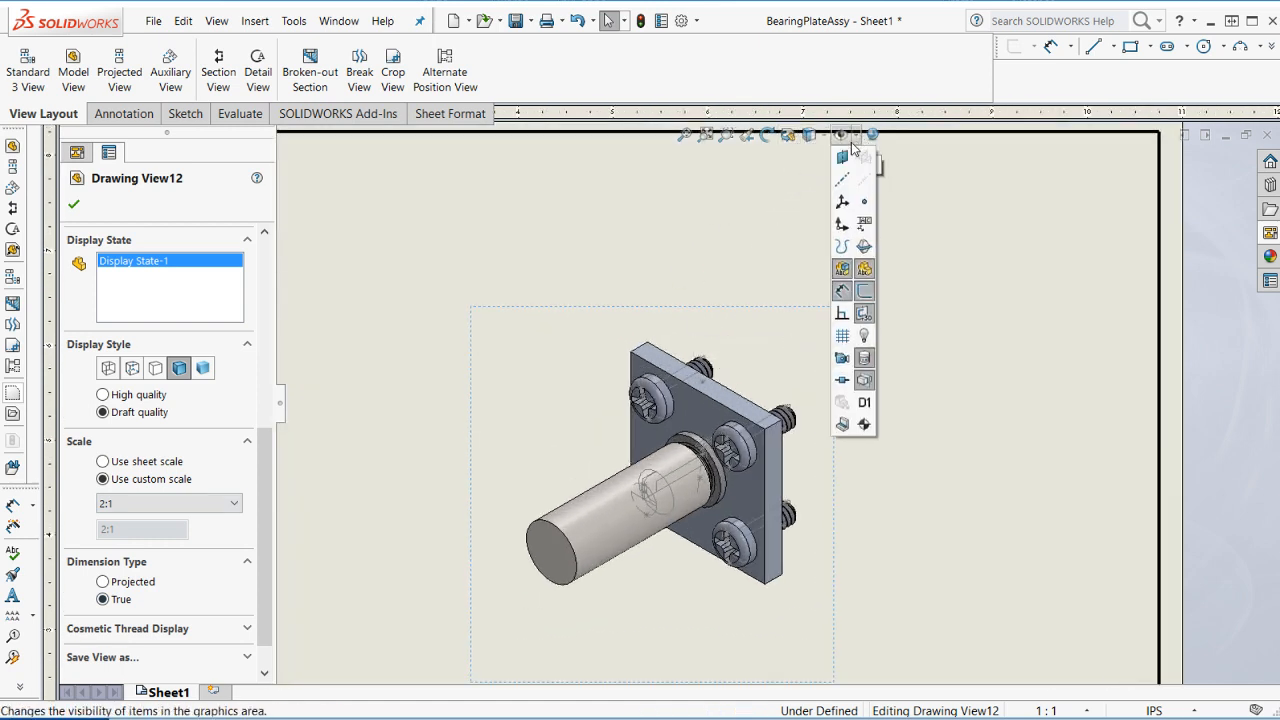
pyautogui.click(865, 291)
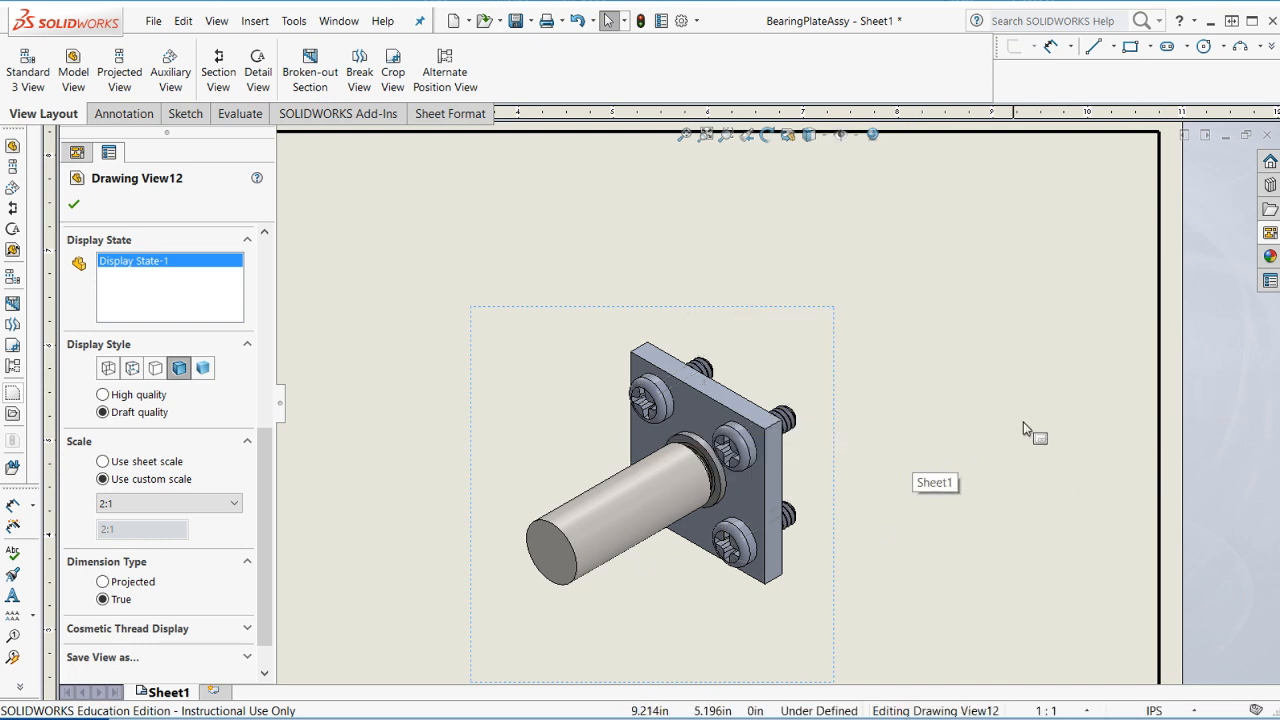
pyautogui.scroll(4, 952, 410)
pyautogui.scroll(-1, 640, 195)
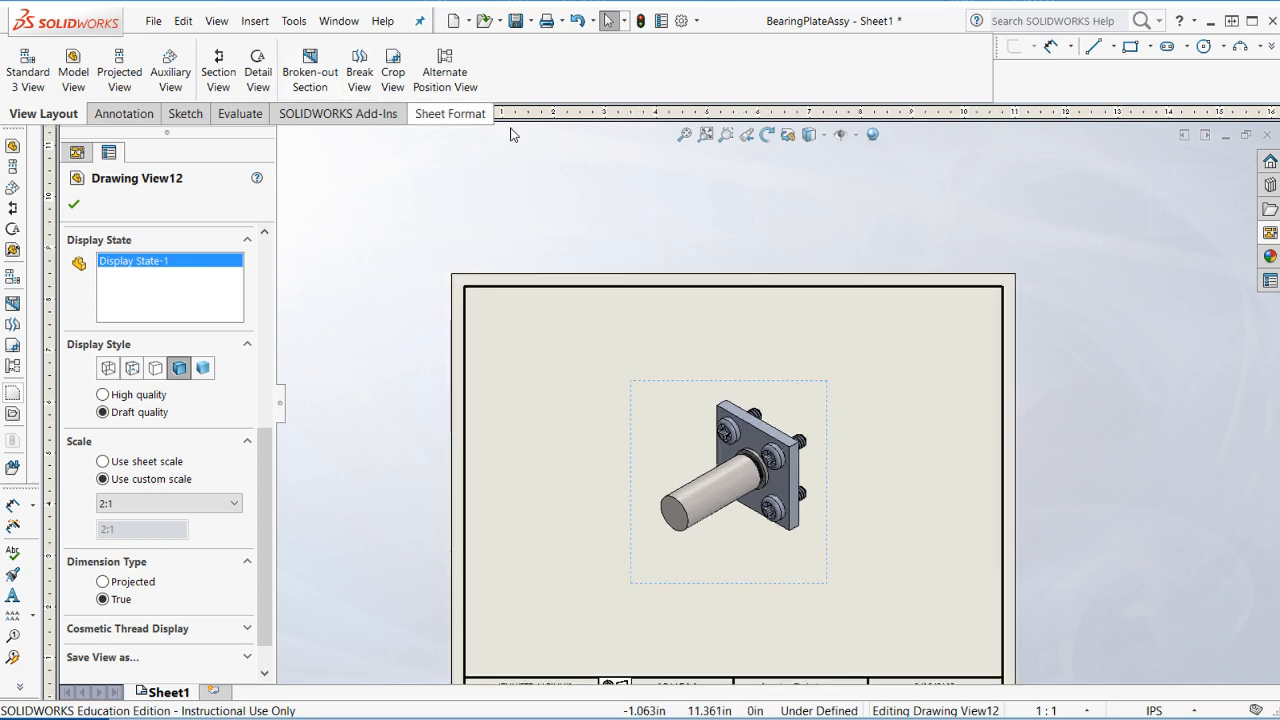
pyautogui.click(298, 180)
# Attach circular item-number balloons to the bearing plate's upper edge and the upper-right screw head, placing them above and to the right of the assembly.
pyautogui.click(112, 117)
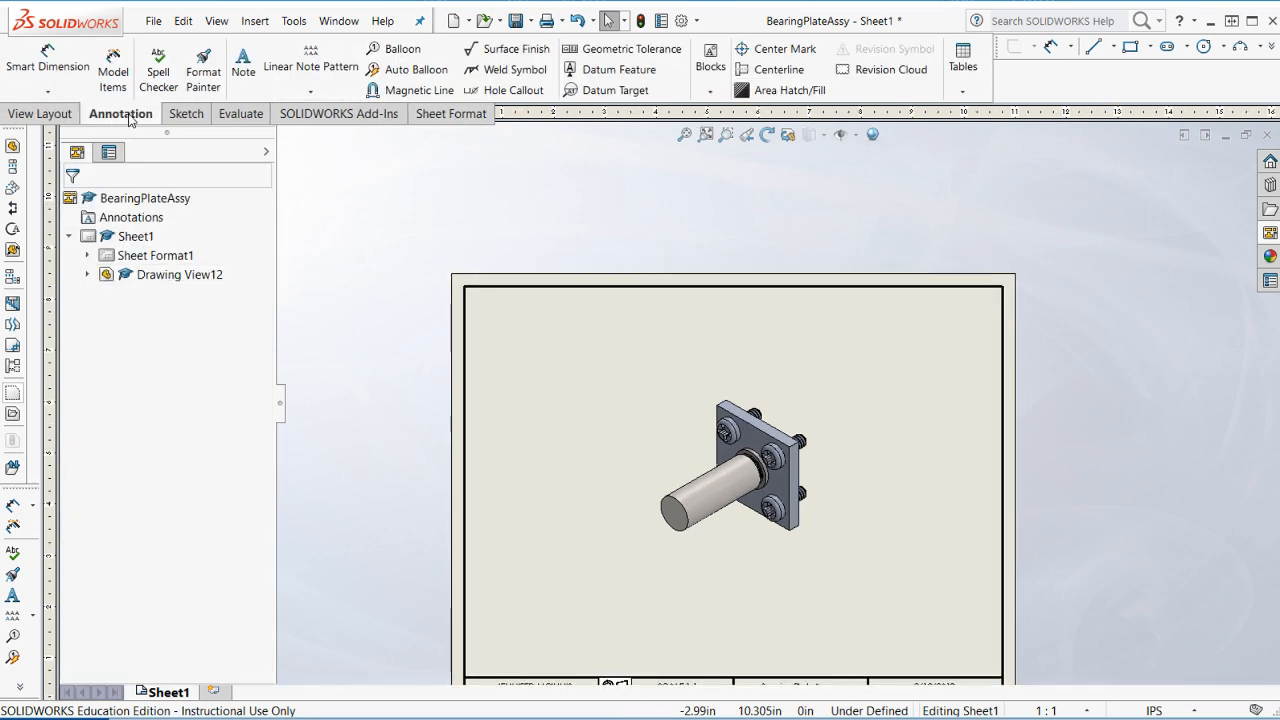
pyautogui.click(397, 48)
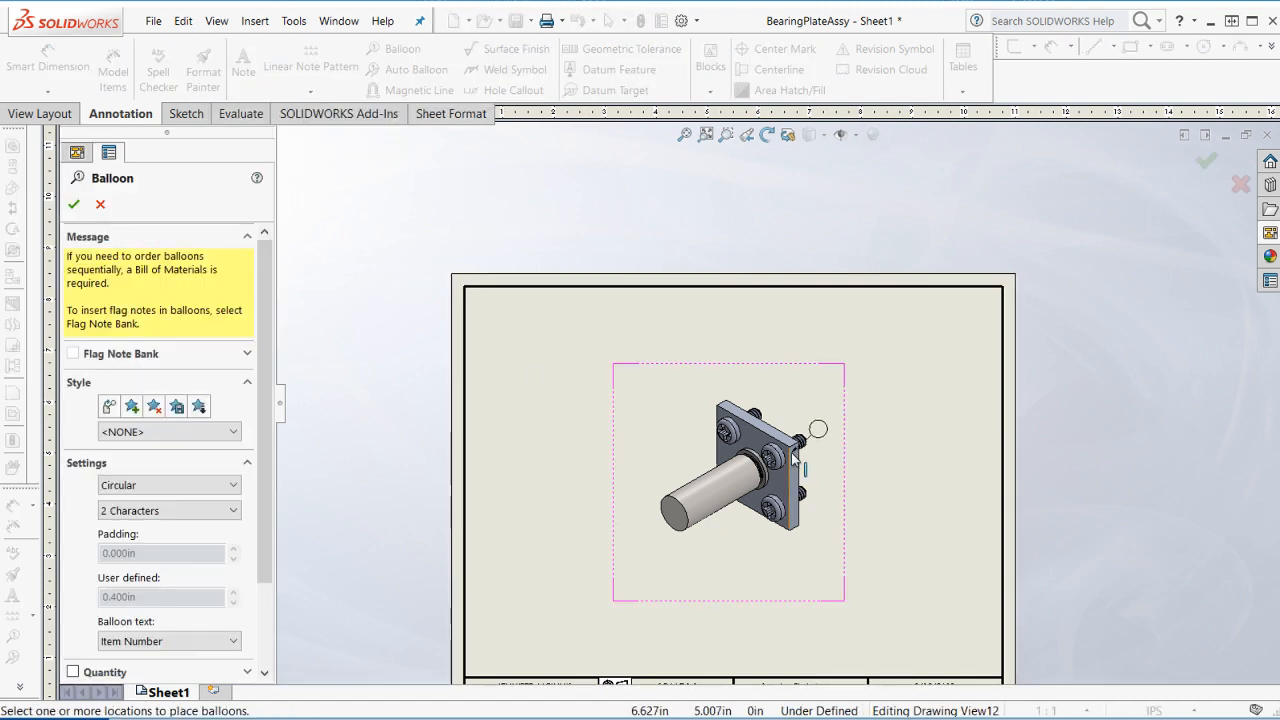
pyautogui.scroll(-5, 795, 458)
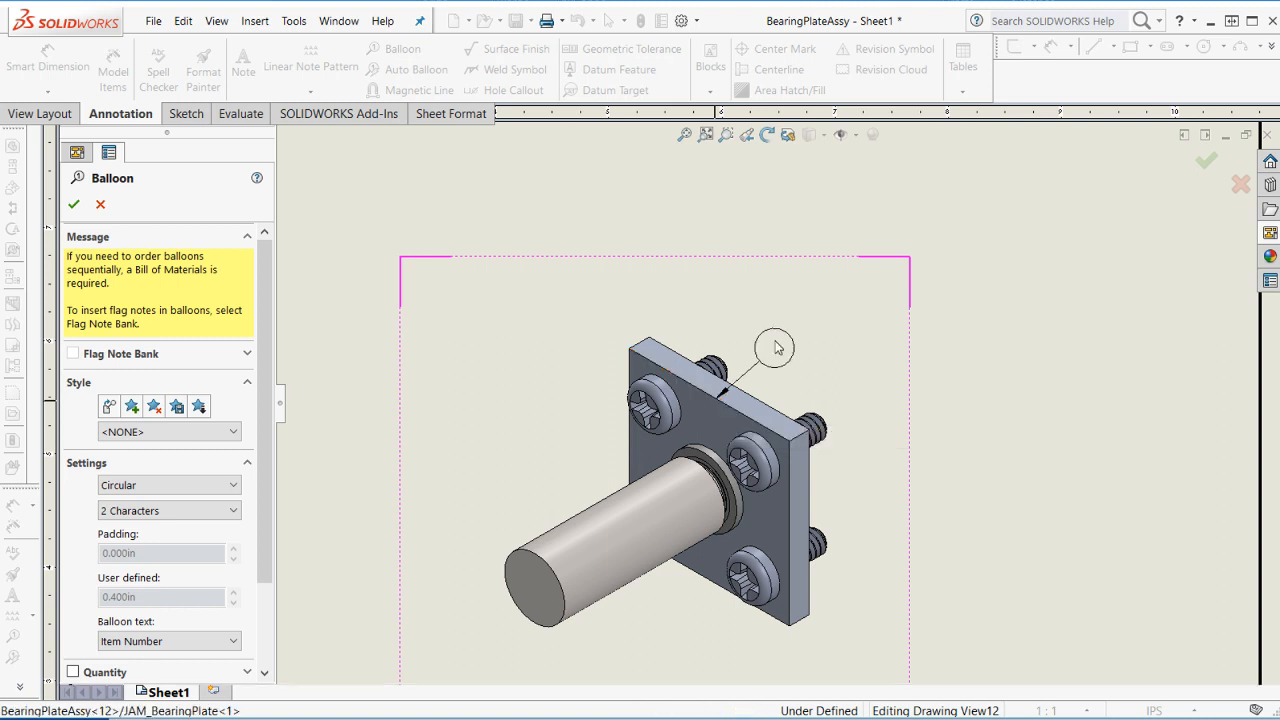
pyautogui.click(789, 221)
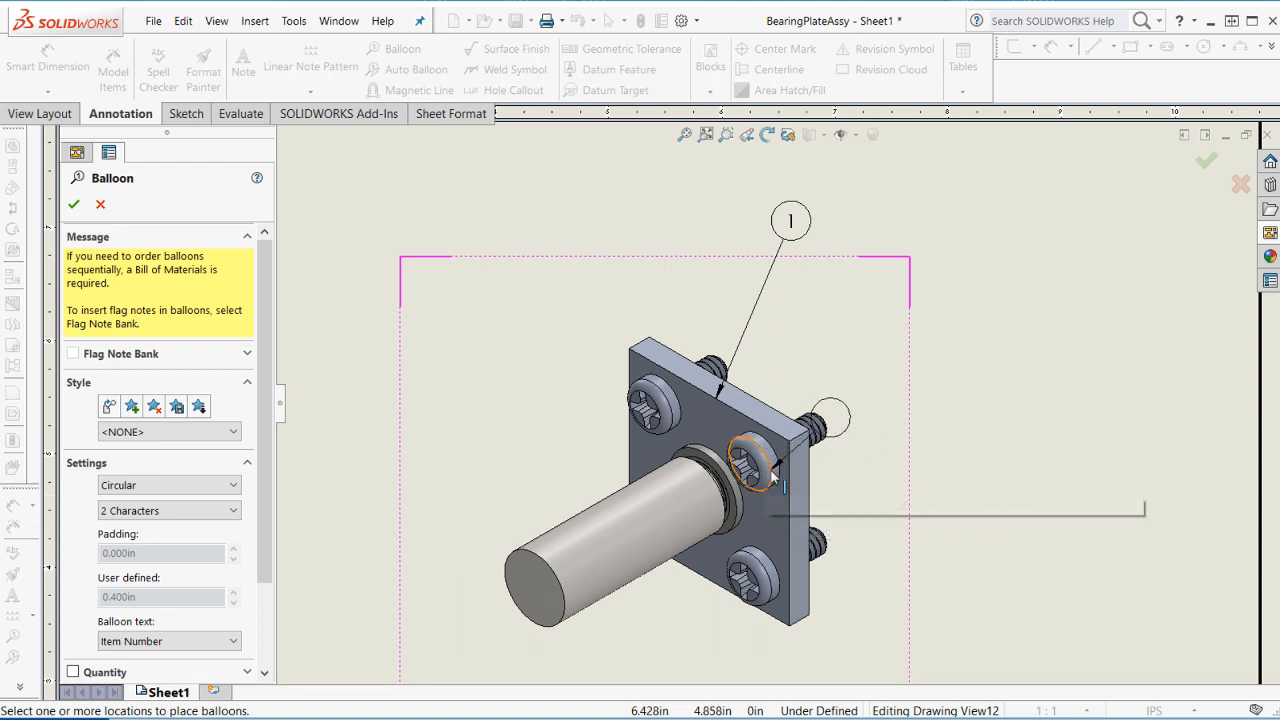
pyautogui.click(778, 470)
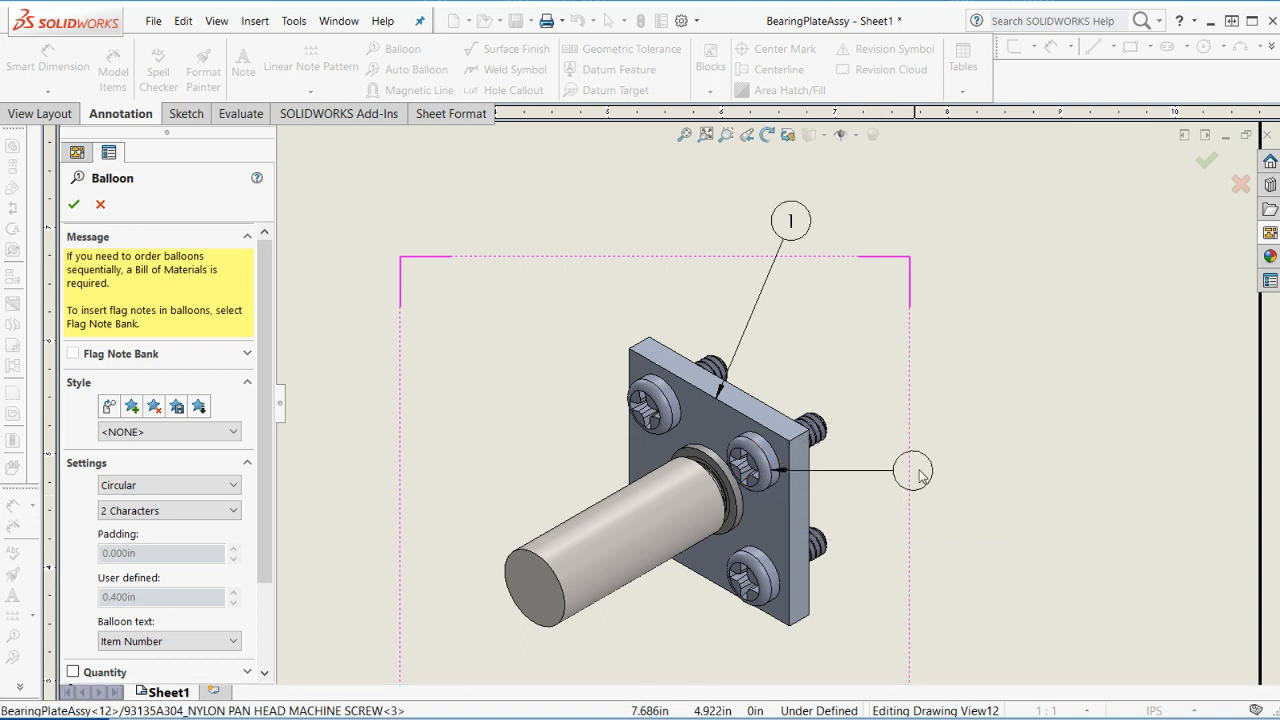
pyautogui.click(988, 465)
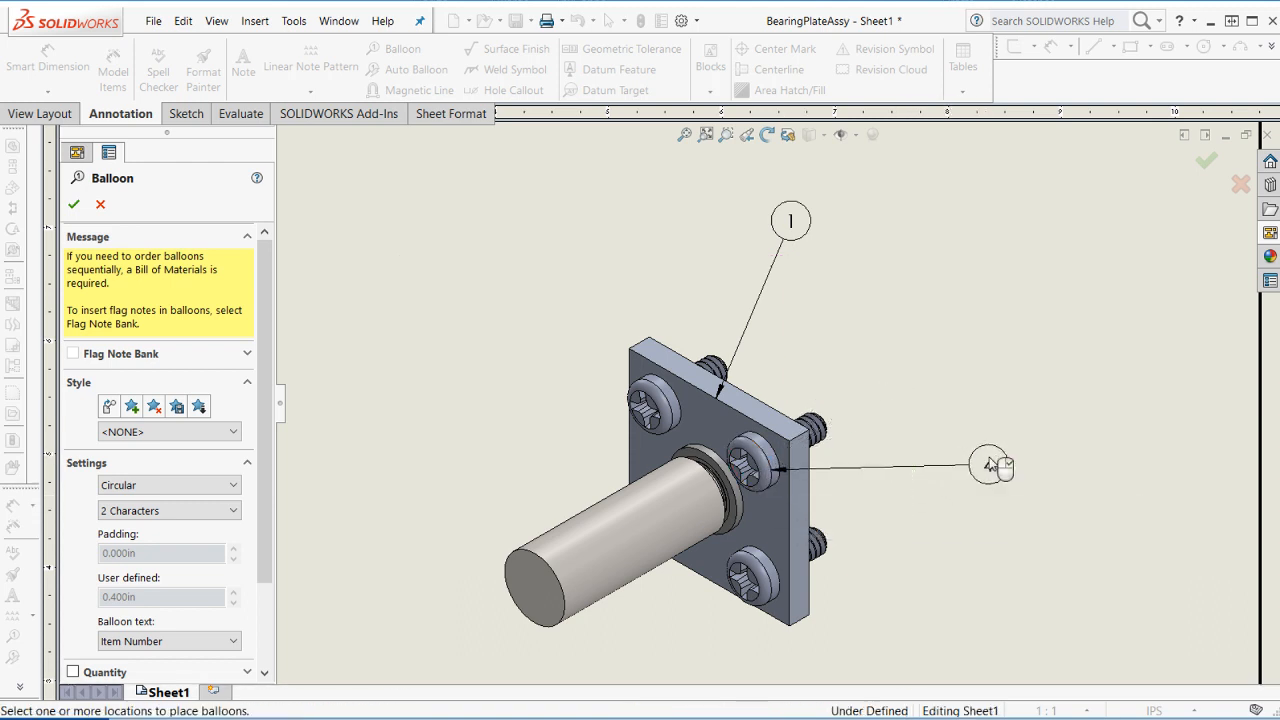
# Attach an item-number balloon to the bearing's outer edge and place it to the lower right of the plate.
pyautogui.click(710, 461)
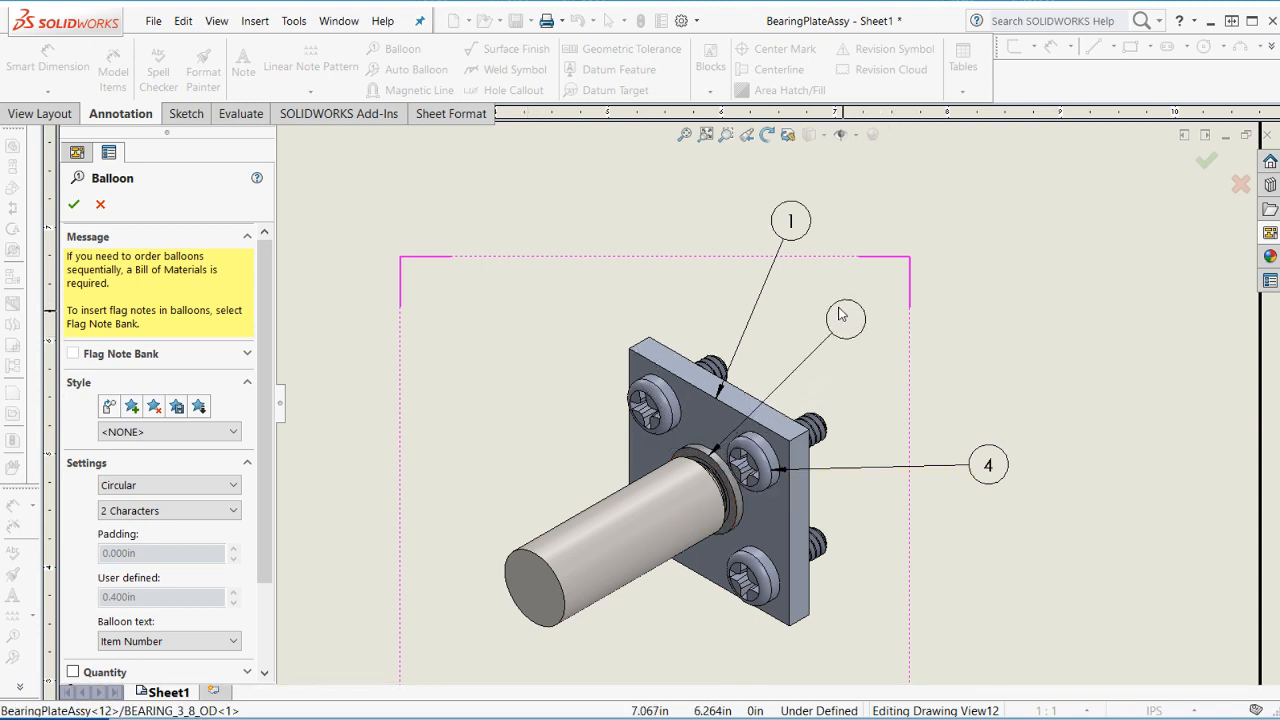
pyautogui.press('Escape')
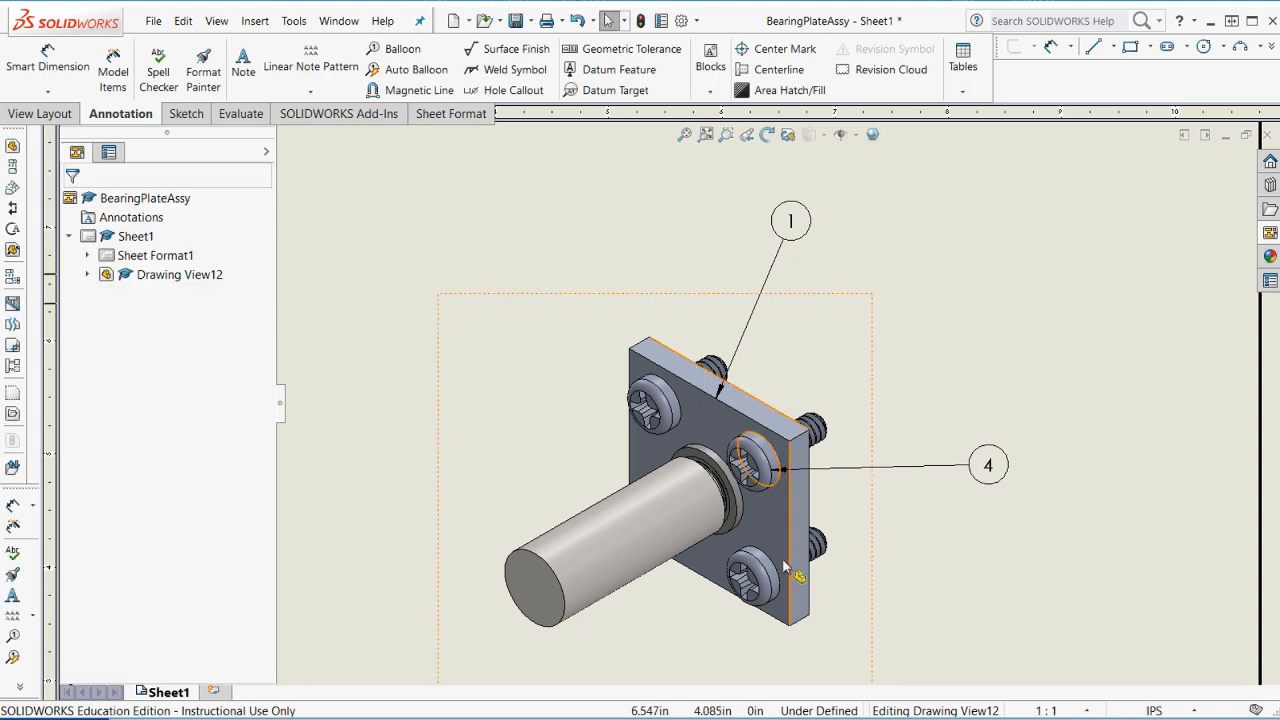
pyautogui.click(400, 49)
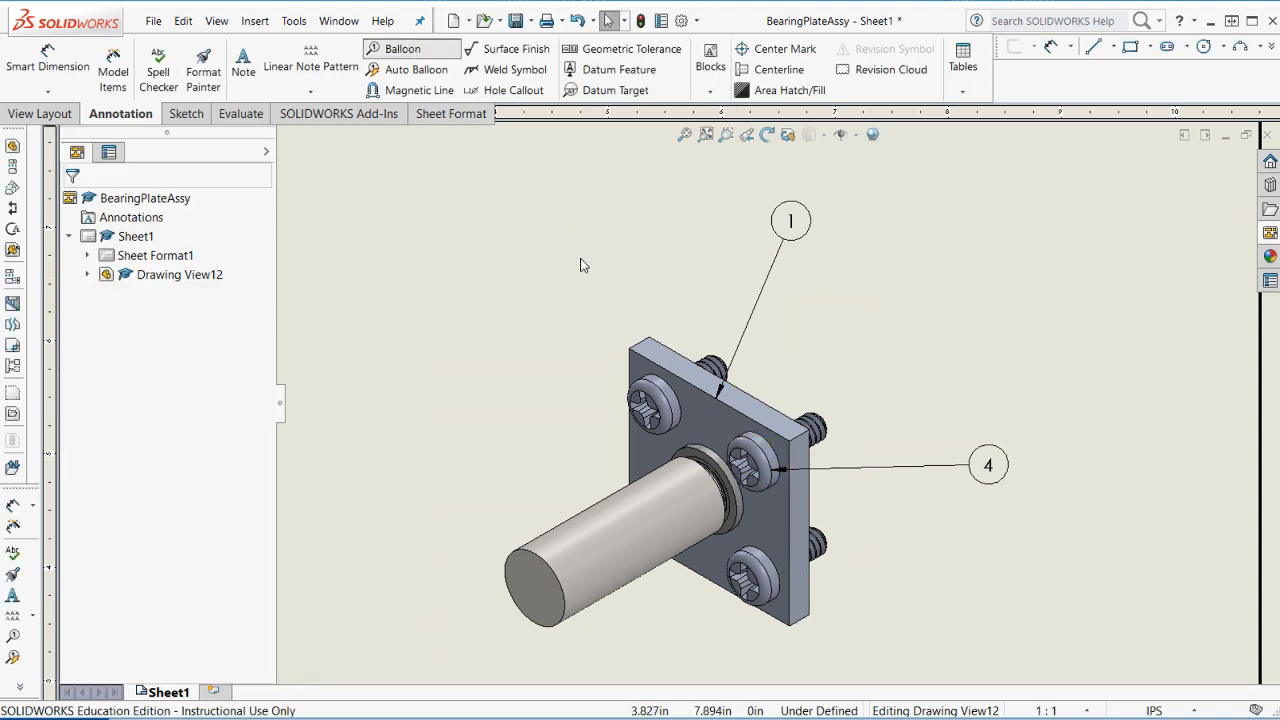
pyautogui.click(740, 517)
pyautogui.click(910, 598)
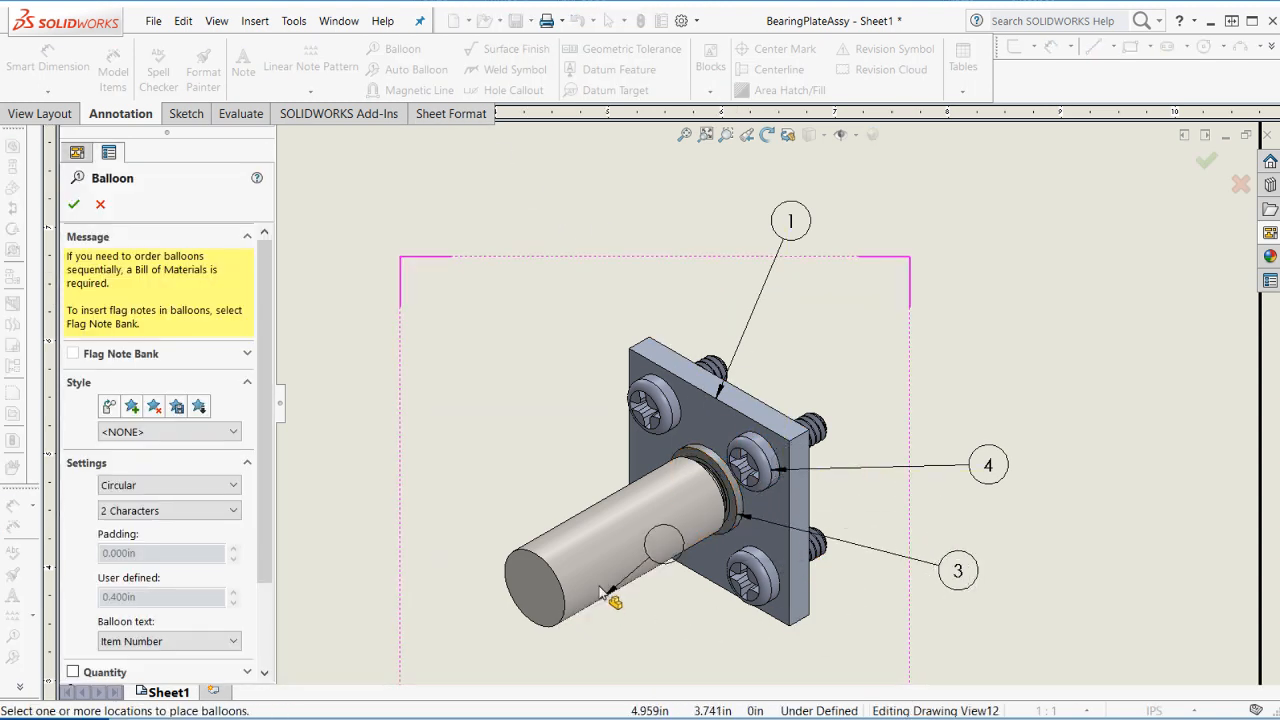
# Attach an item-number balloon to the axle's upper edge, place it to the upper left of the axle, and exit the balloon command.
pyautogui.click(566, 598)
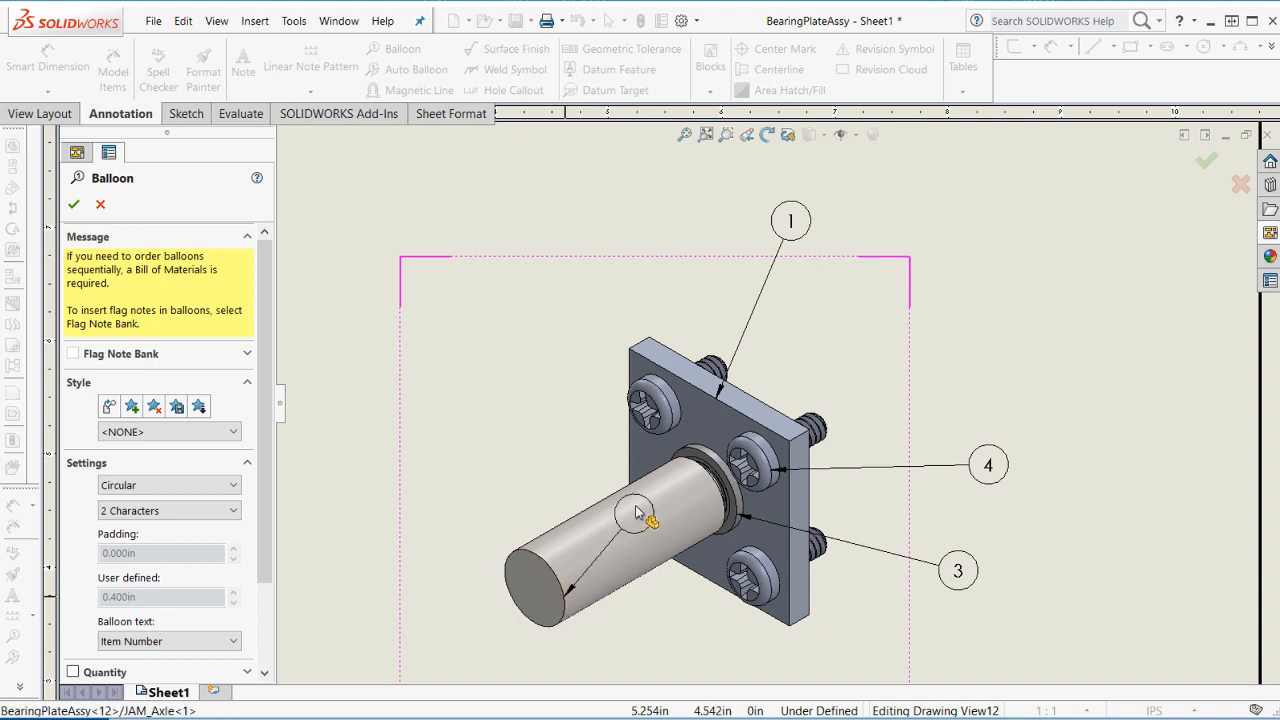
pyautogui.press('Escape')
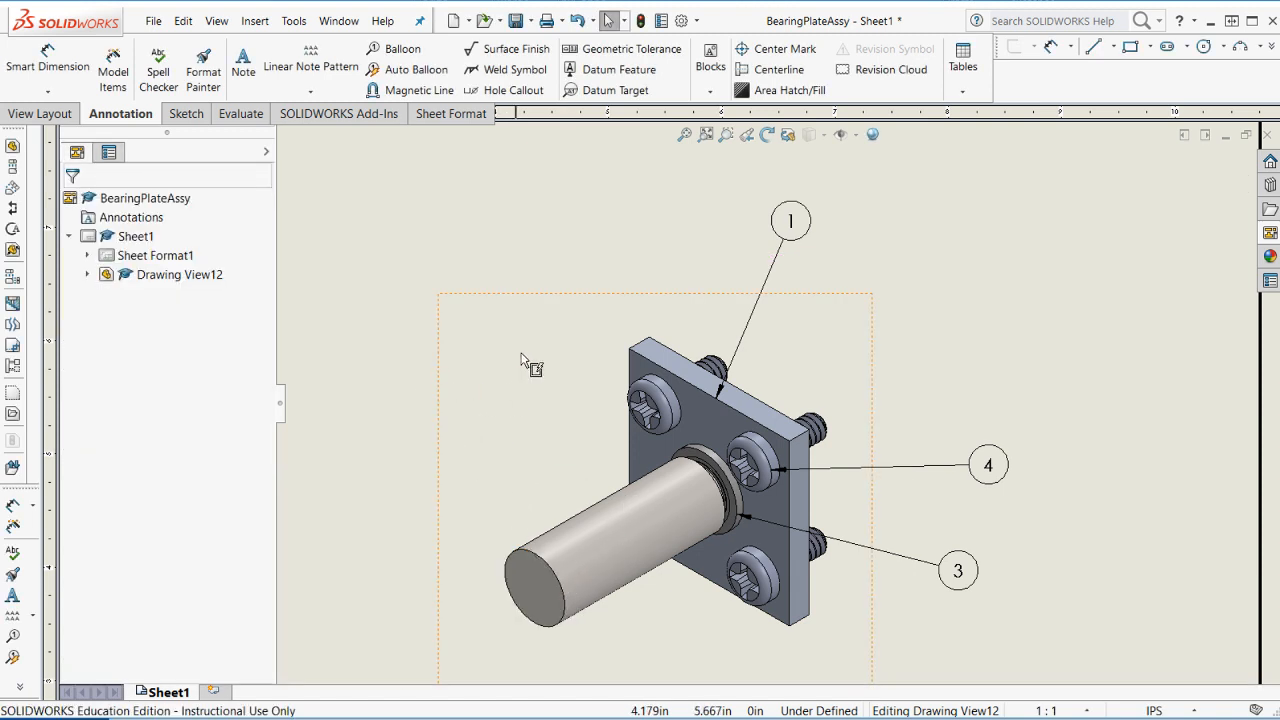
pyautogui.click(402, 49)
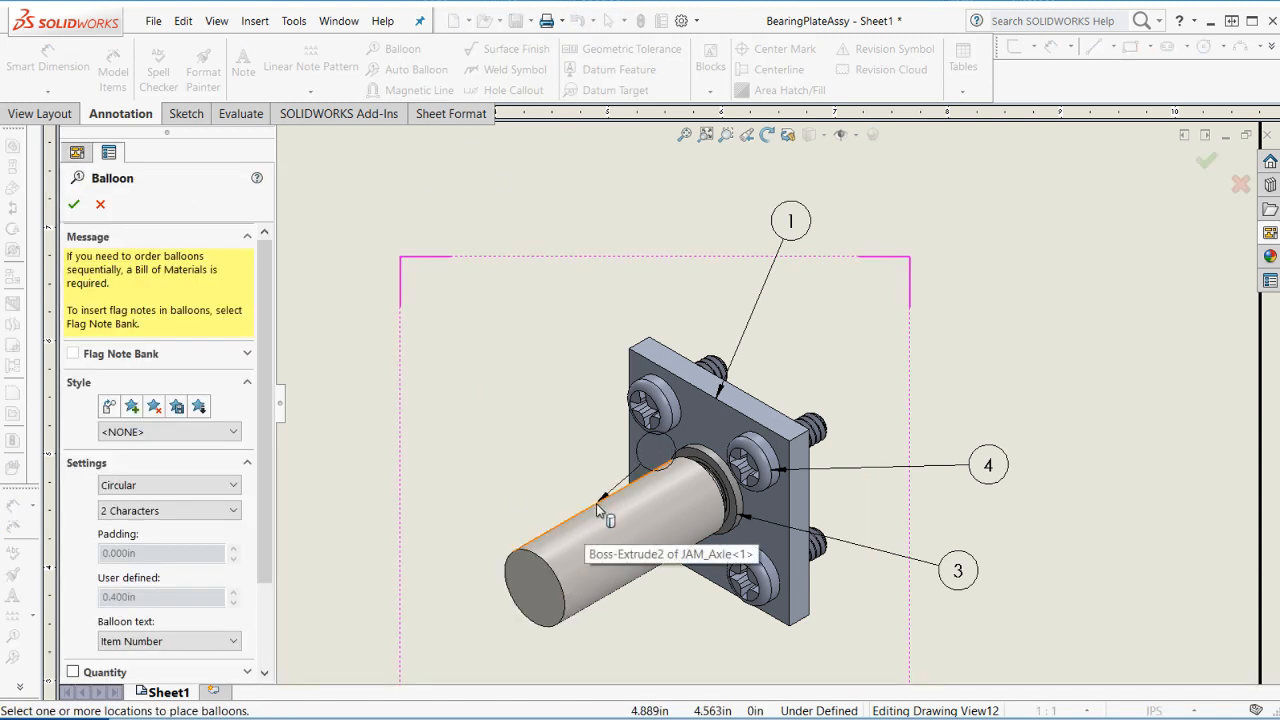
pyautogui.click(596, 503)
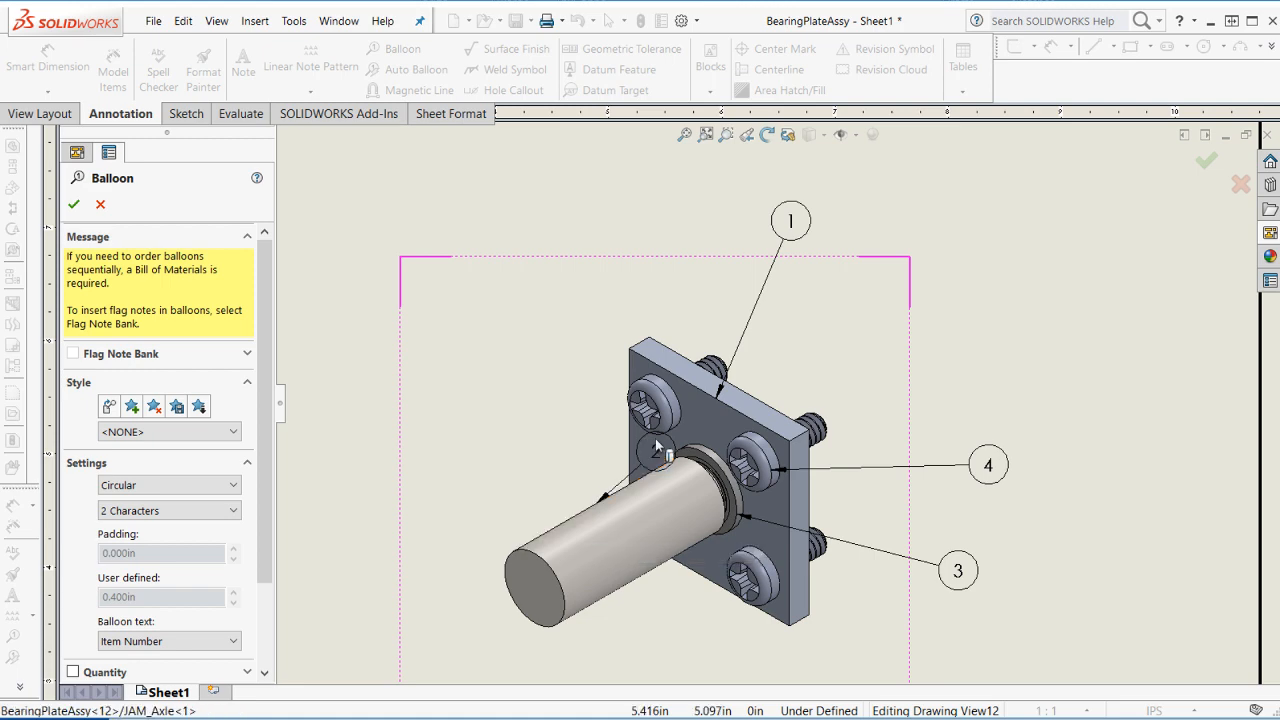
pyautogui.click(474, 351)
pyautogui.press('Escape')
# Insert a top-level-only bill of materials for the isometric view using the bom-standard template, placed at the sheet's upper-left corner.
pyautogui.scroll(5, 710, 279)
pyautogui.scroll(-2, 709, 278)
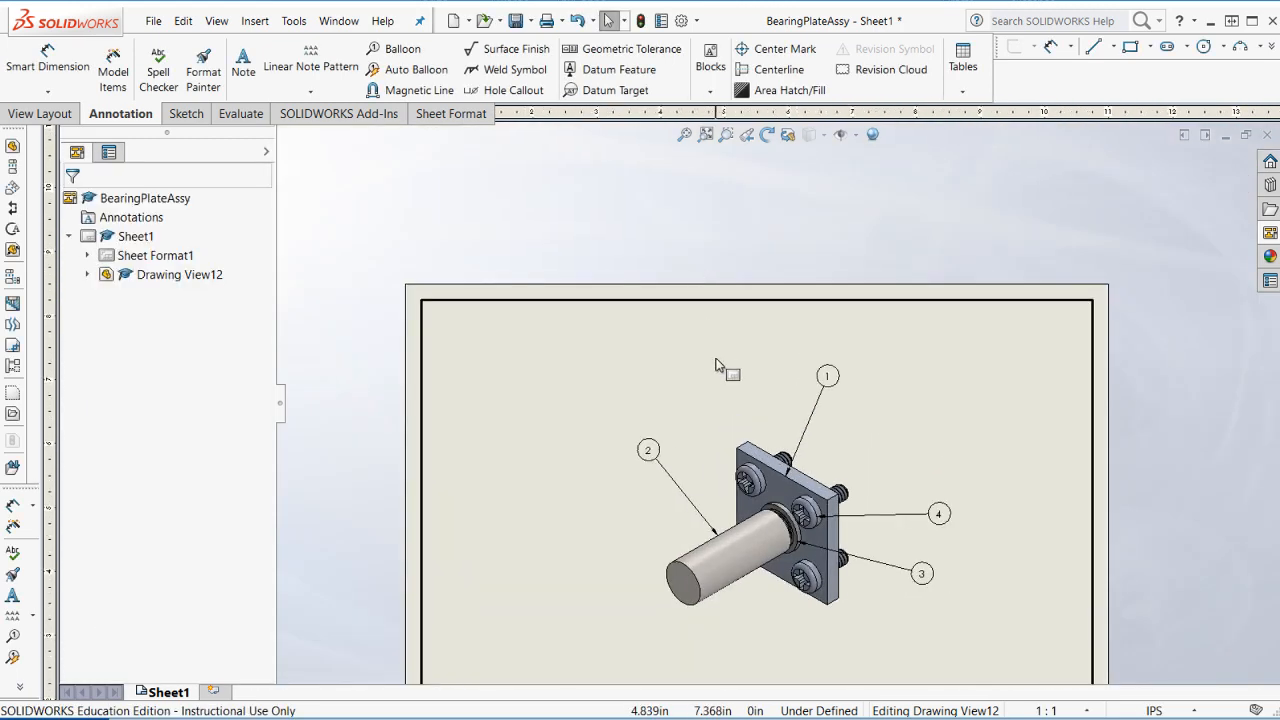
pyautogui.scroll(2, 730, 375)
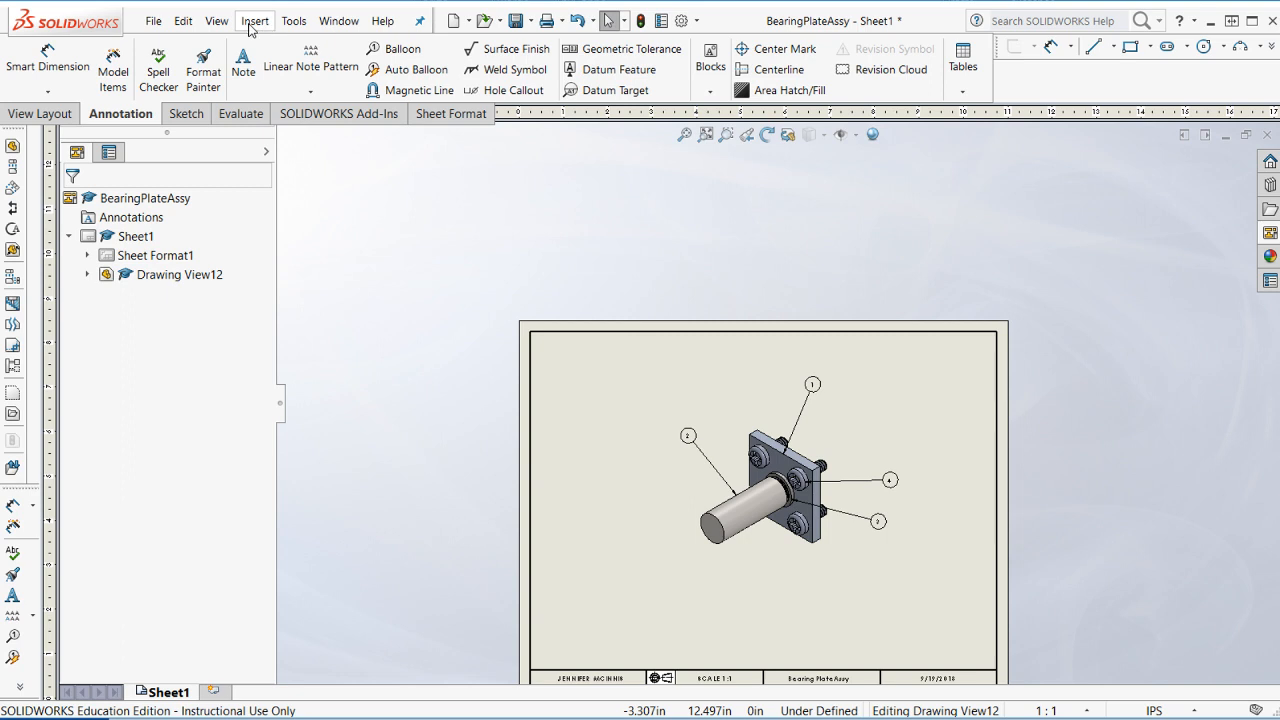
pyautogui.click(252, 25)
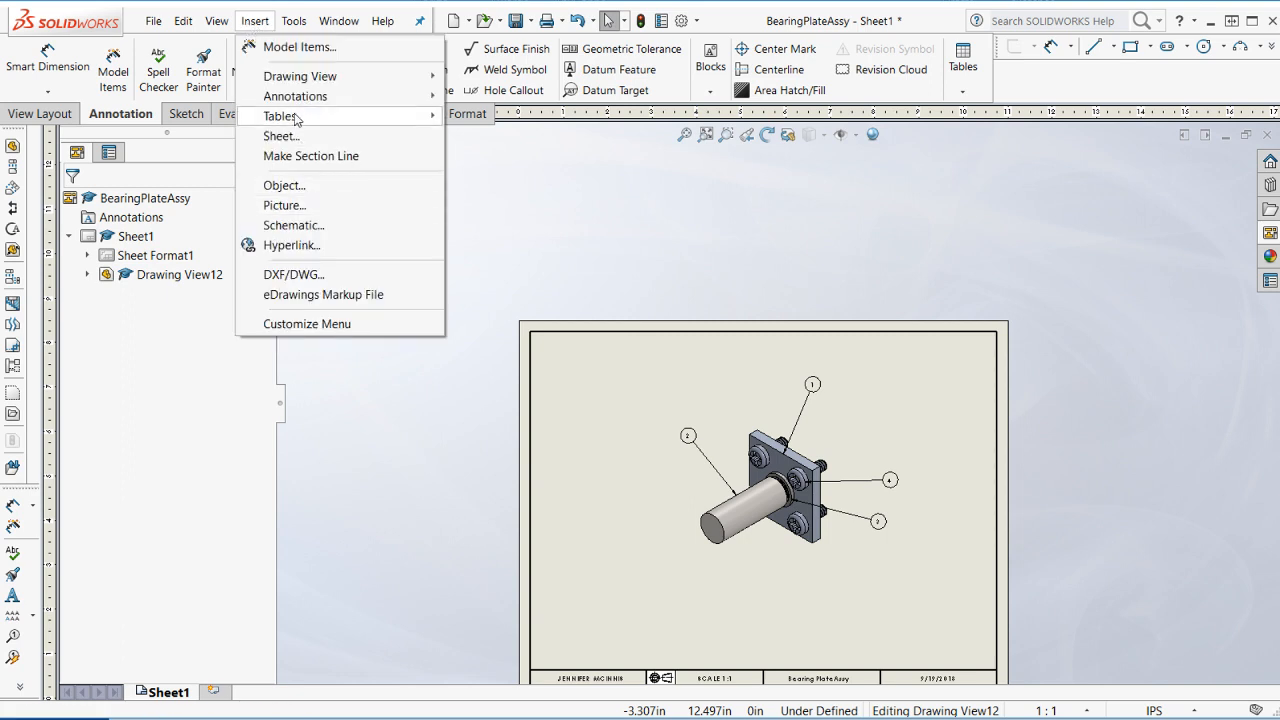
pyautogui.moveTo(295, 120)
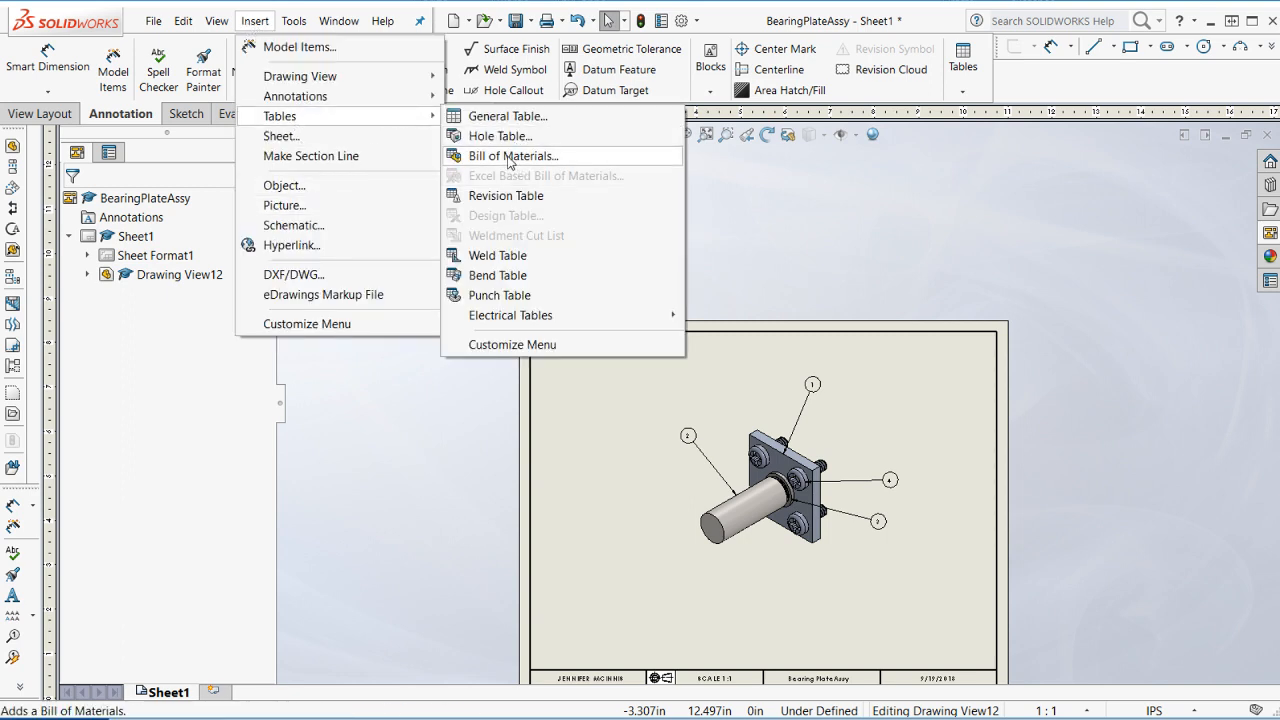
pyautogui.click(511, 158)
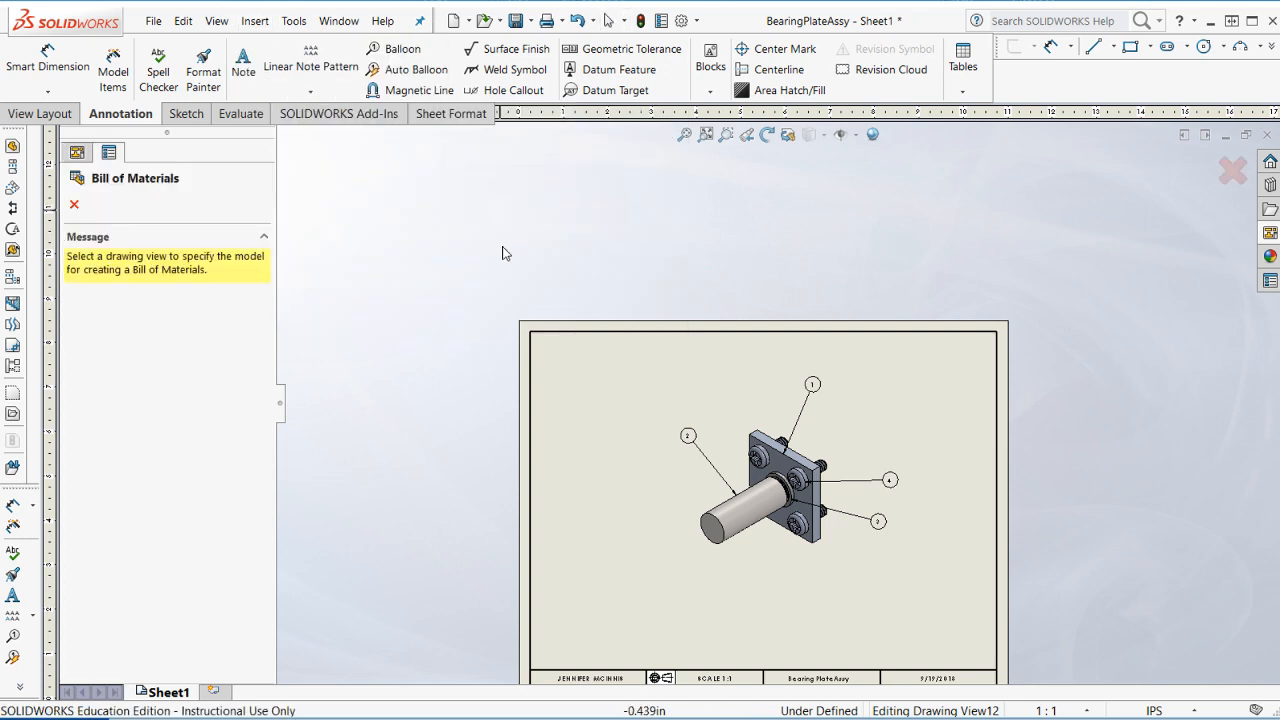
pyautogui.click(727, 433)
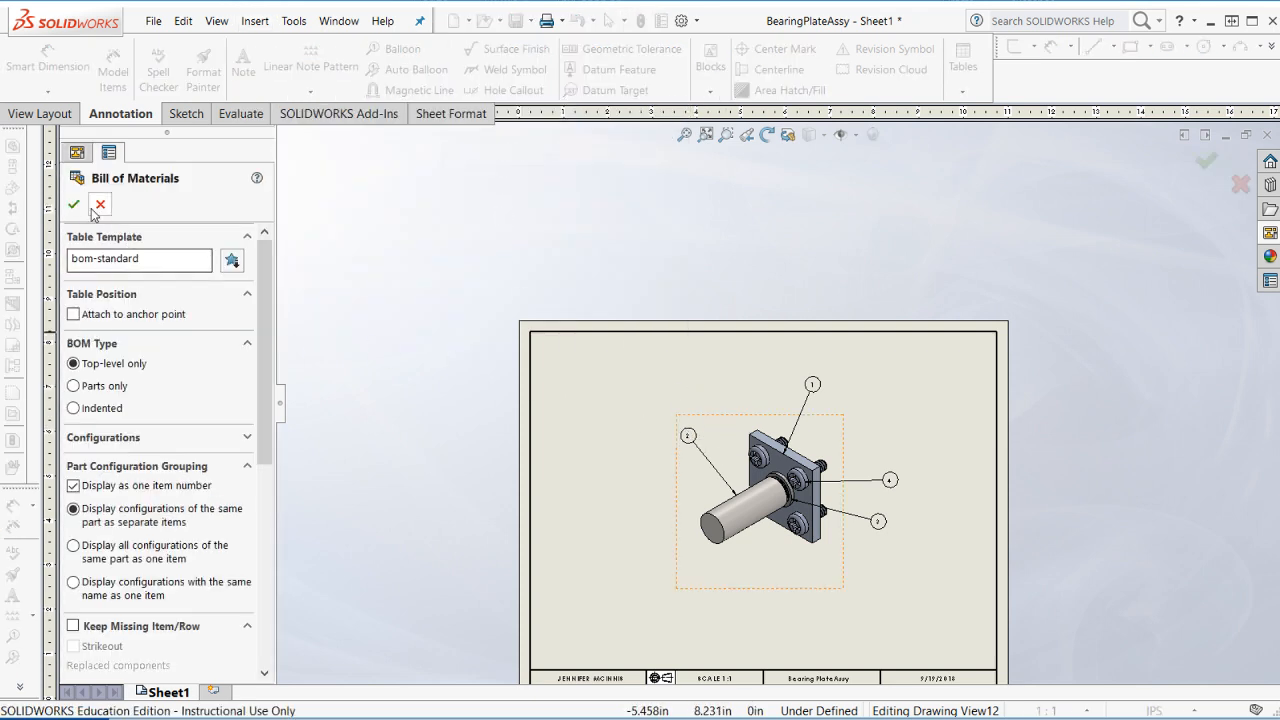
pyautogui.click(72, 206)
pyautogui.click(521, 331)
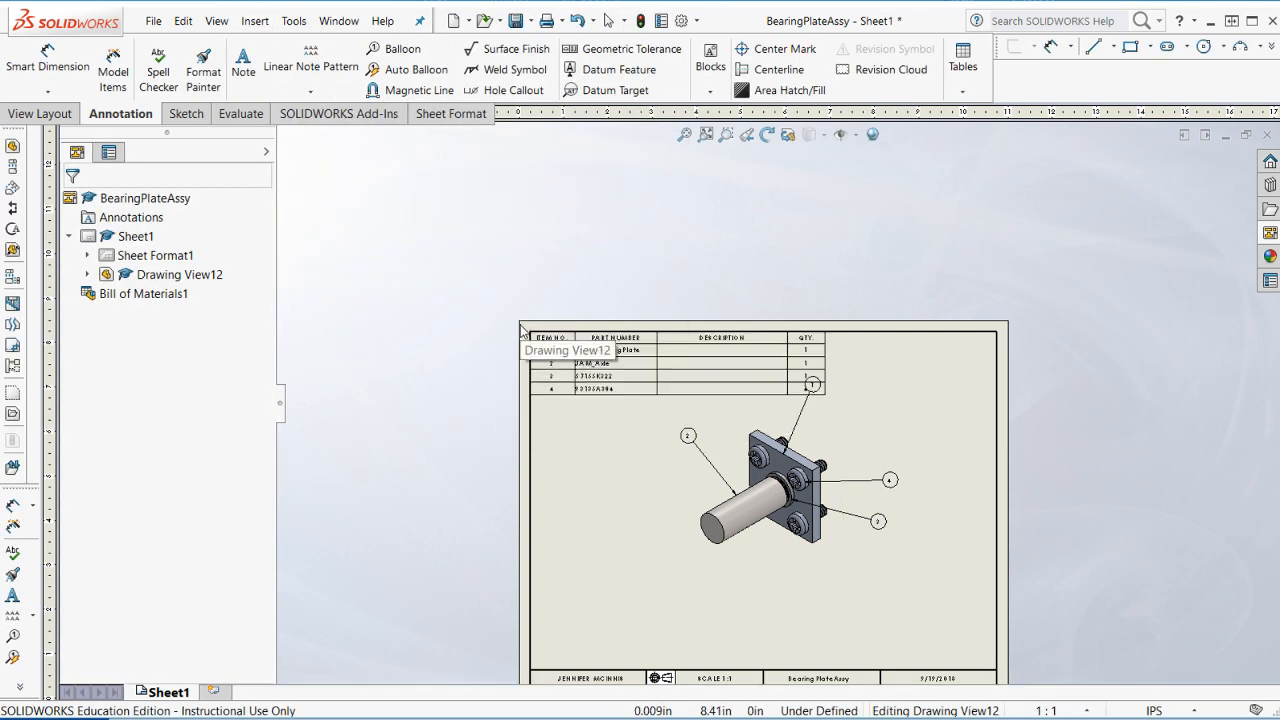
# Break the property link of the JAM_BearingPlate description cell in the bill of materials and enter BEARING PLATE.
pyautogui.scroll(3, 743, 376)
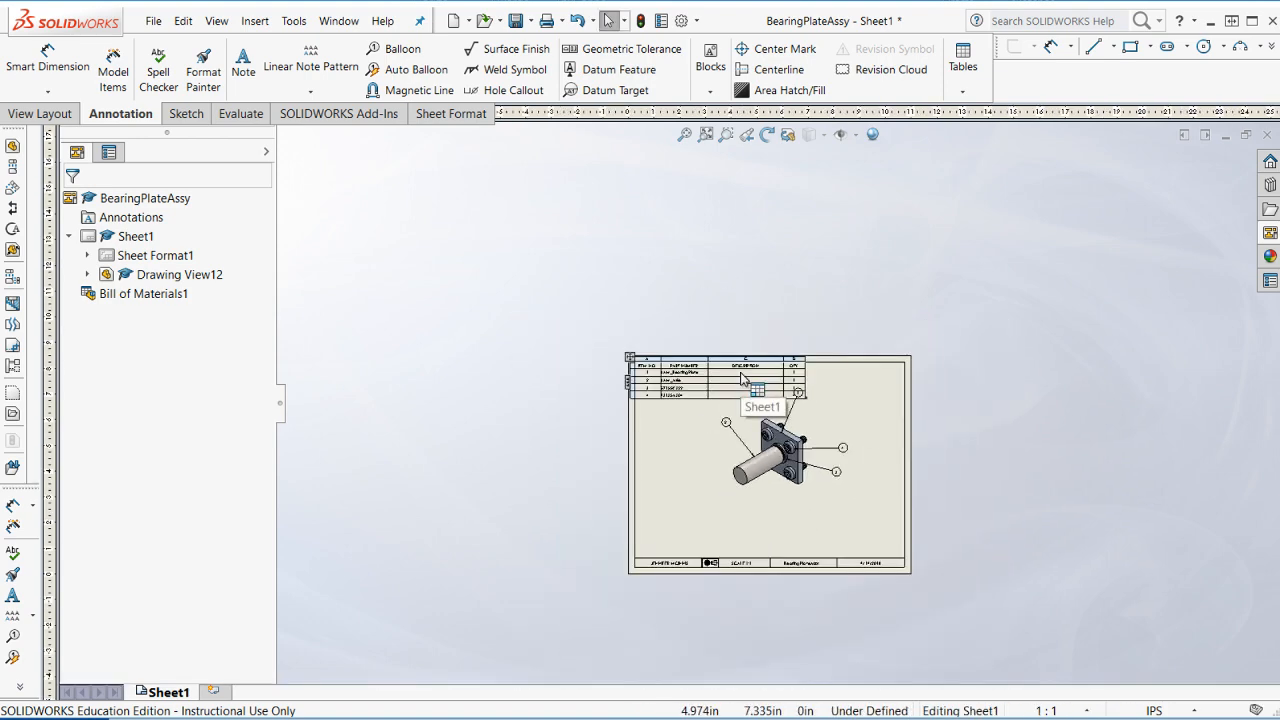
pyautogui.scroll(-5, 746, 378)
pyautogui.scroll(-2, 813, 401)
pyautogui.click(681, 356)
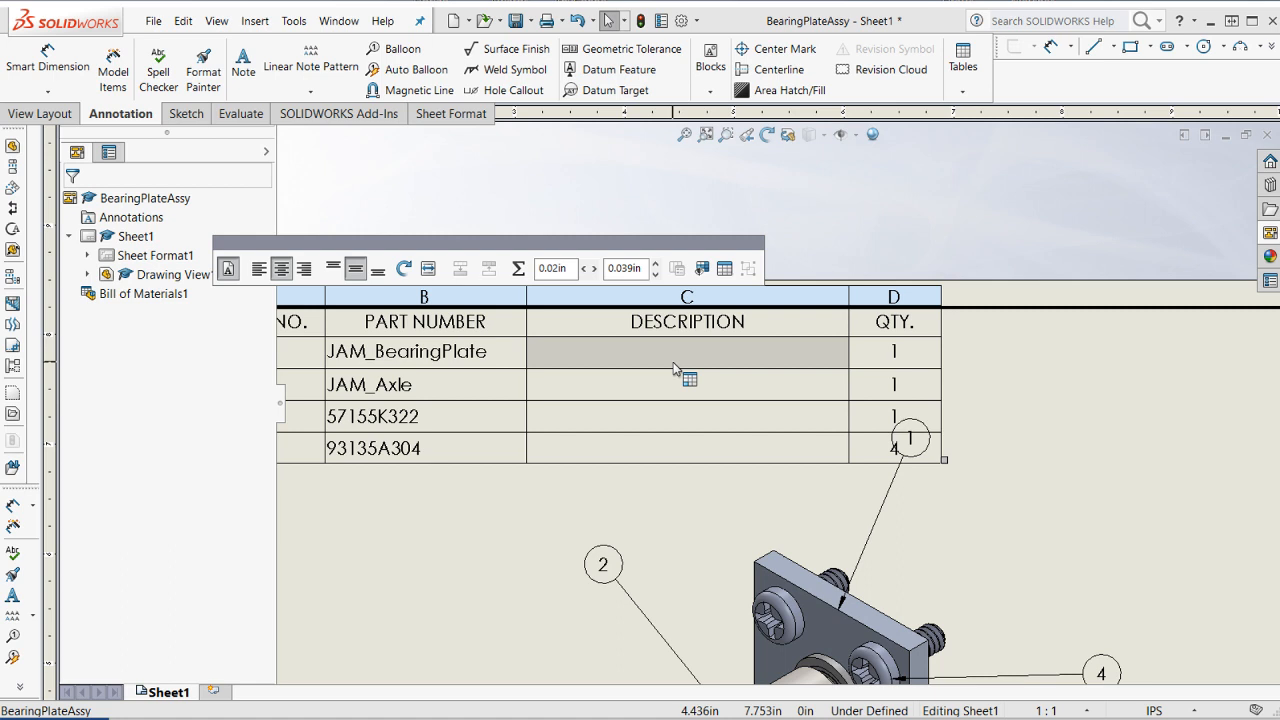
pyautogui.doubleClick(674, 365)
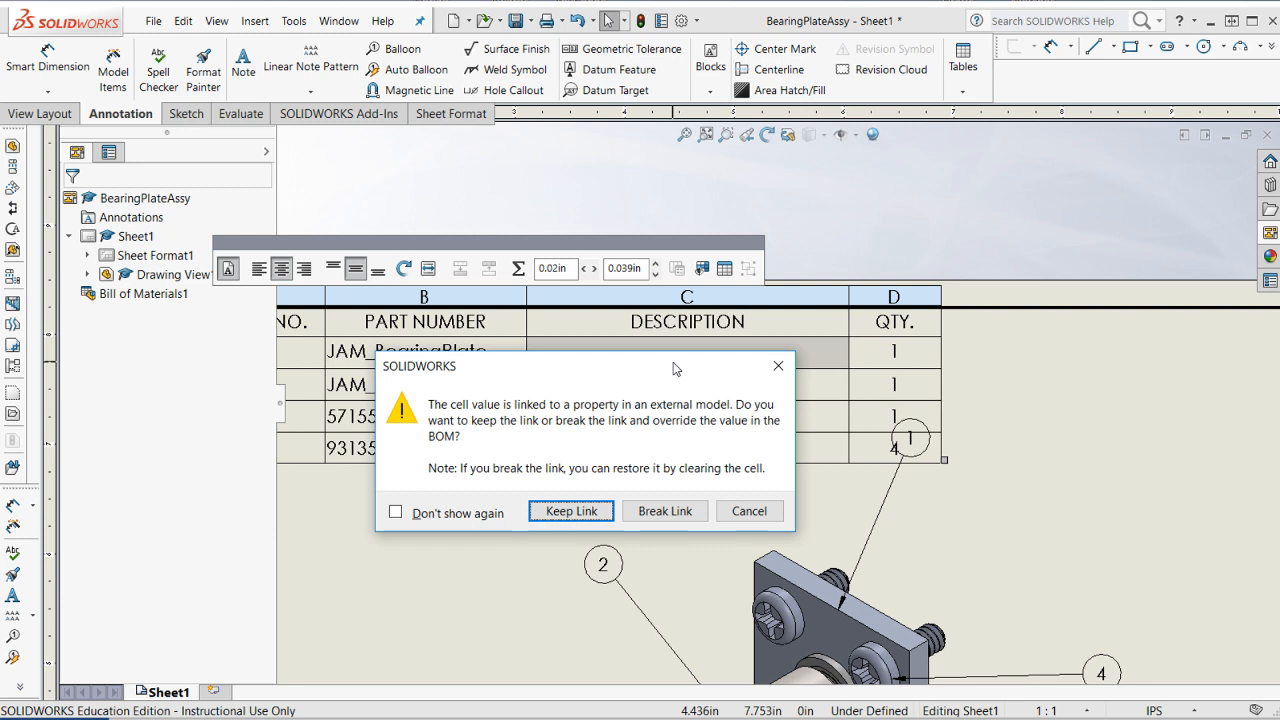
pyautogui.press('Escape')
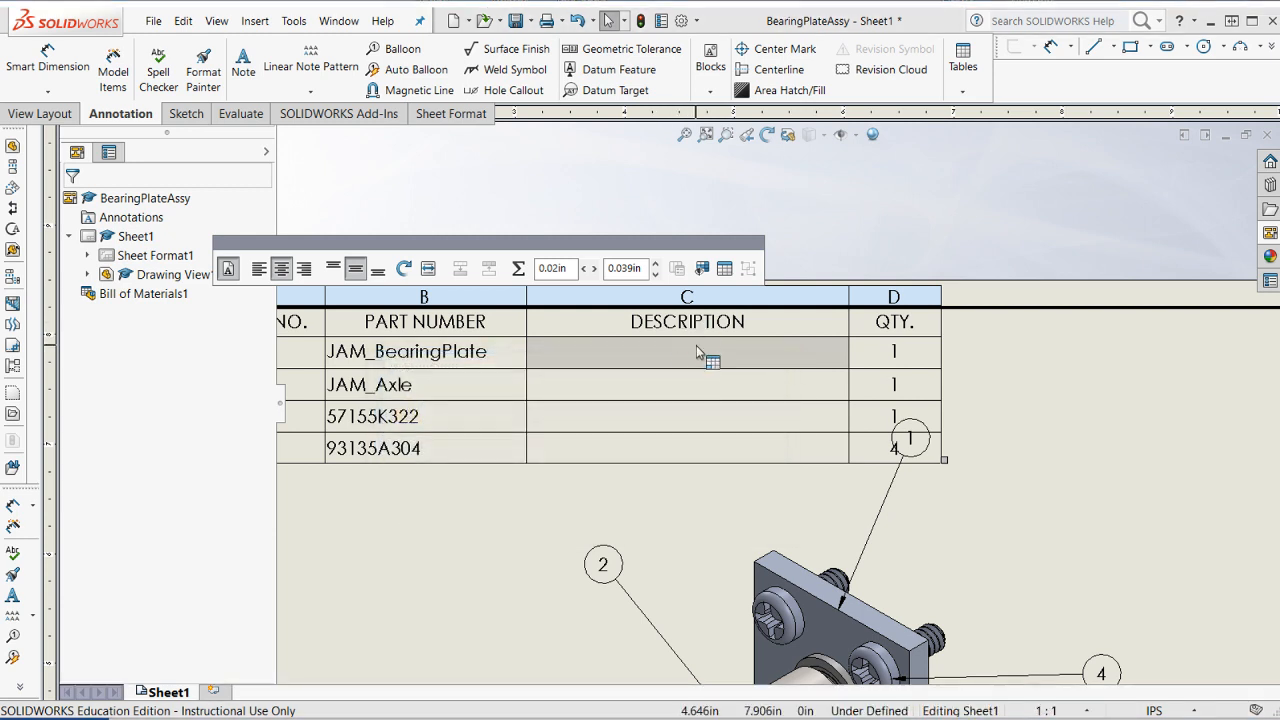
pyautogui.doubleClick(696, 345)
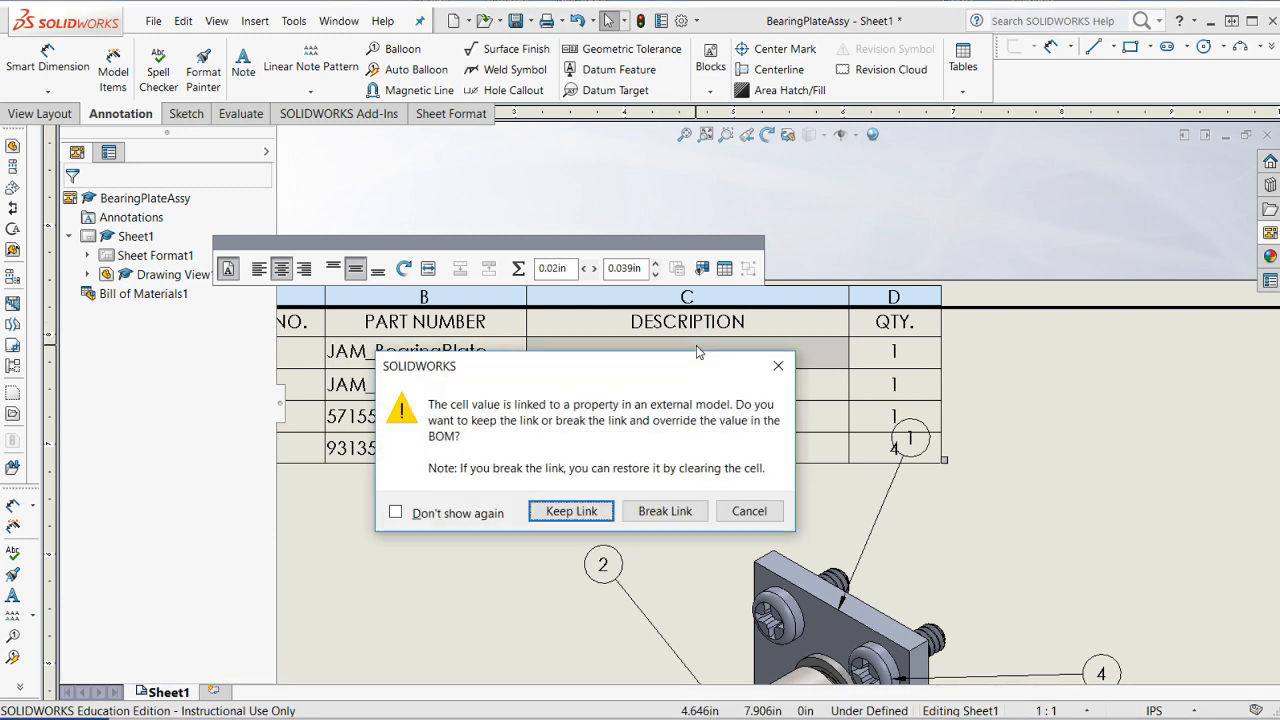
pyautogui.press('Tab')
pyautogui.press('Return')
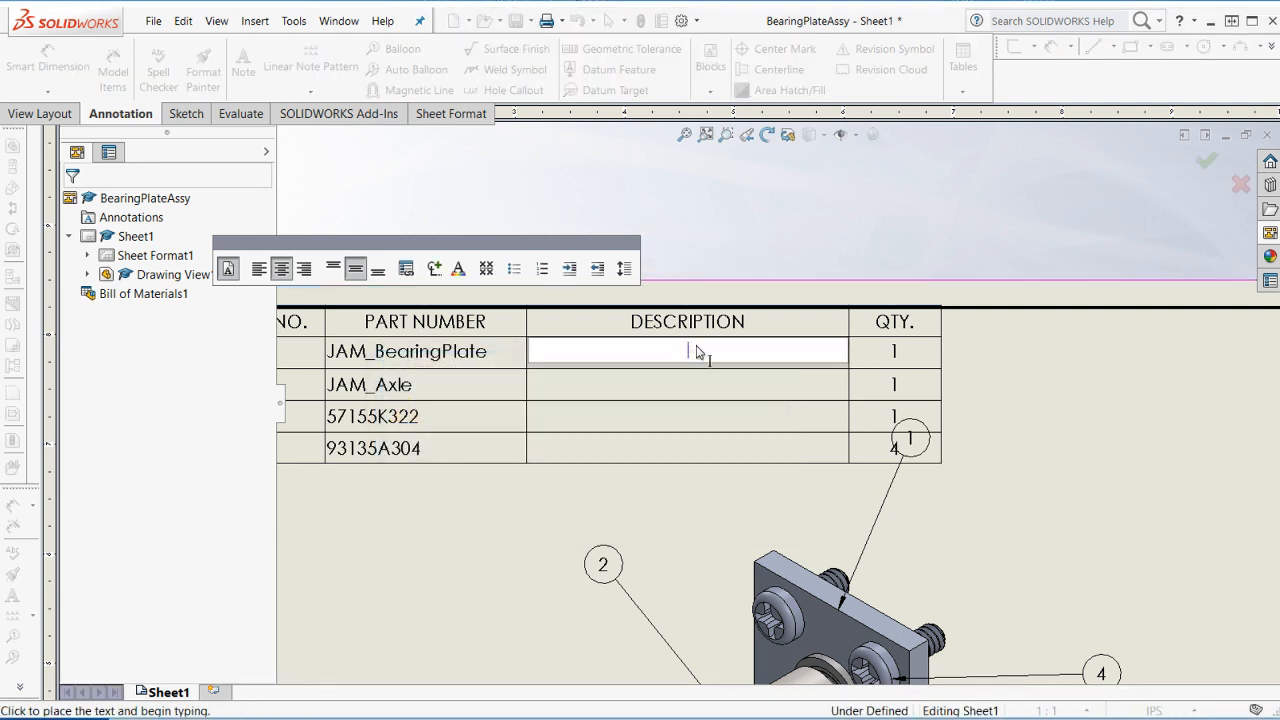
pyautogui.write('BEARING PLATE')
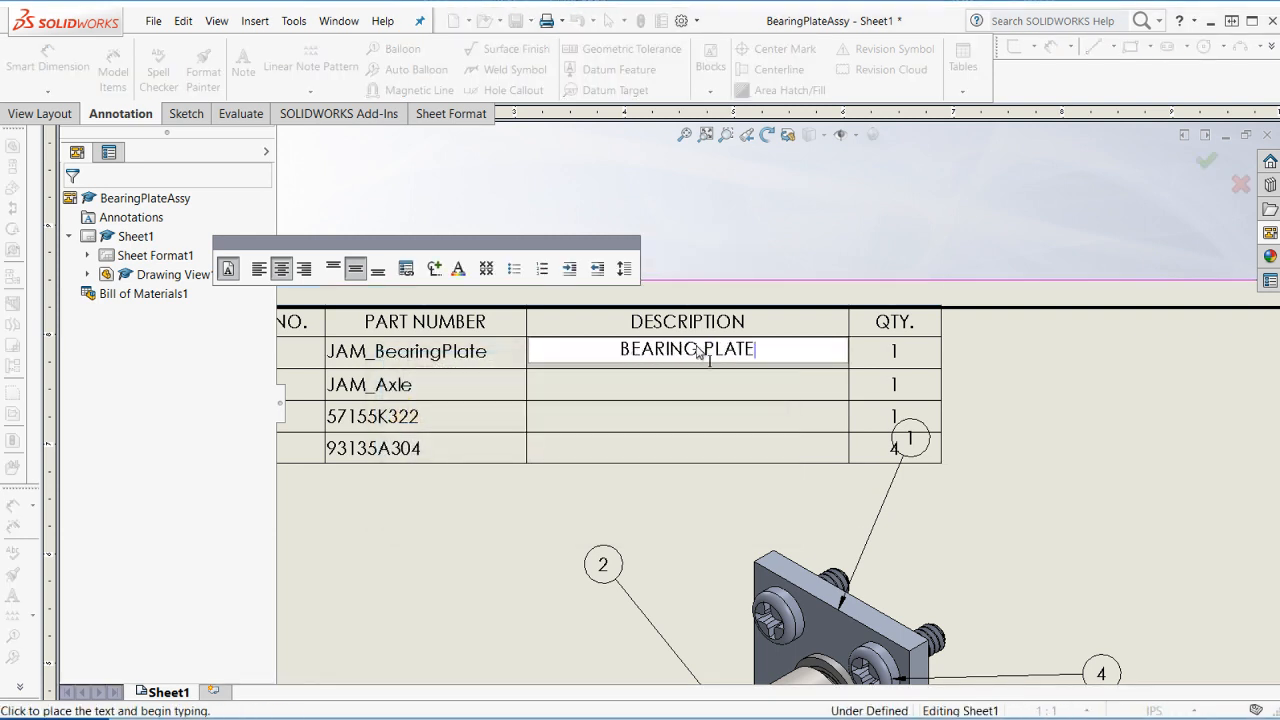
pyautogui.click(691, 389)
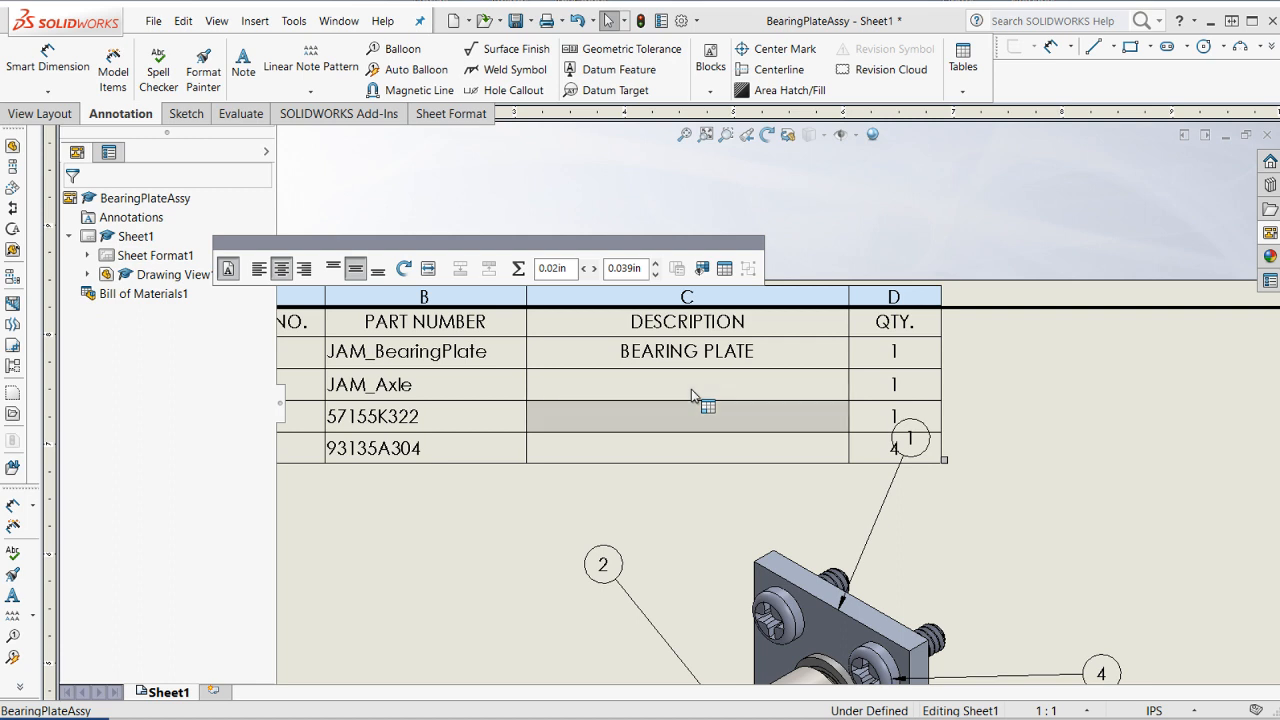
# Override the linked description of JAM_Axle in the bill of materials with AXLE.
pyautogui.doubleClick(691, 389)
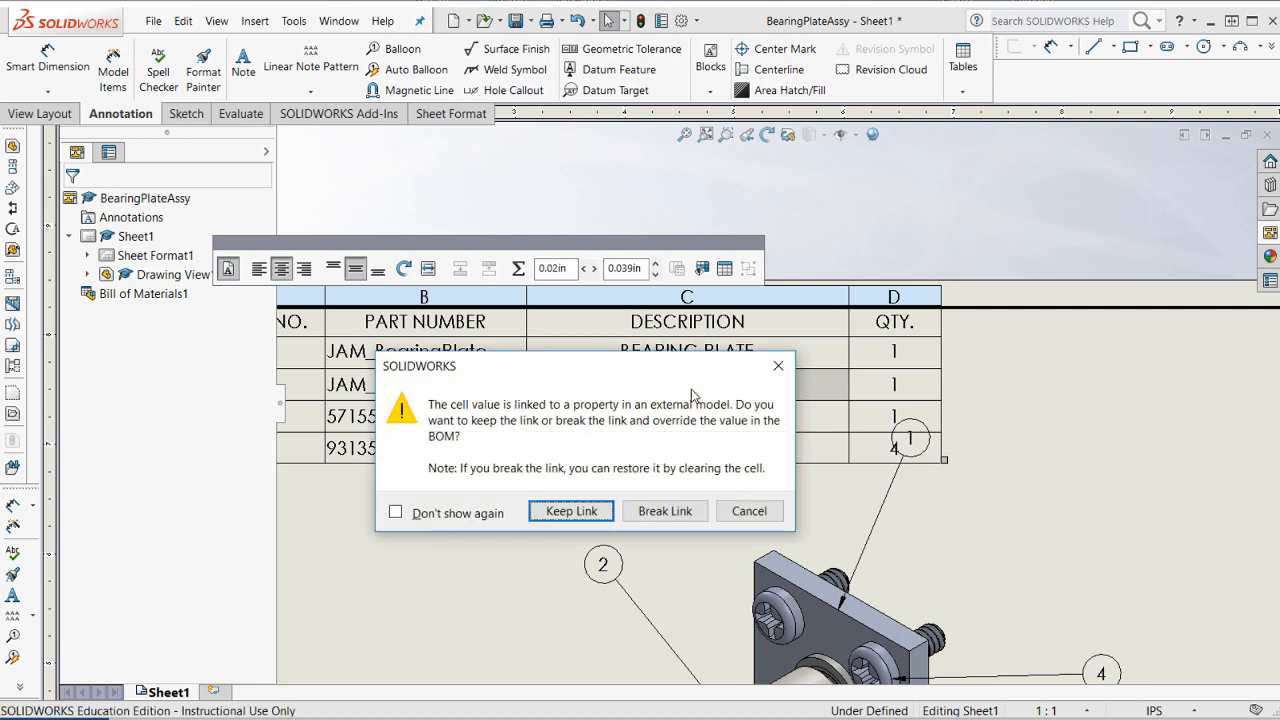
pyautogui.press('Tab')
pyautogui.press('Return')
pyautogui.write('AXLE')
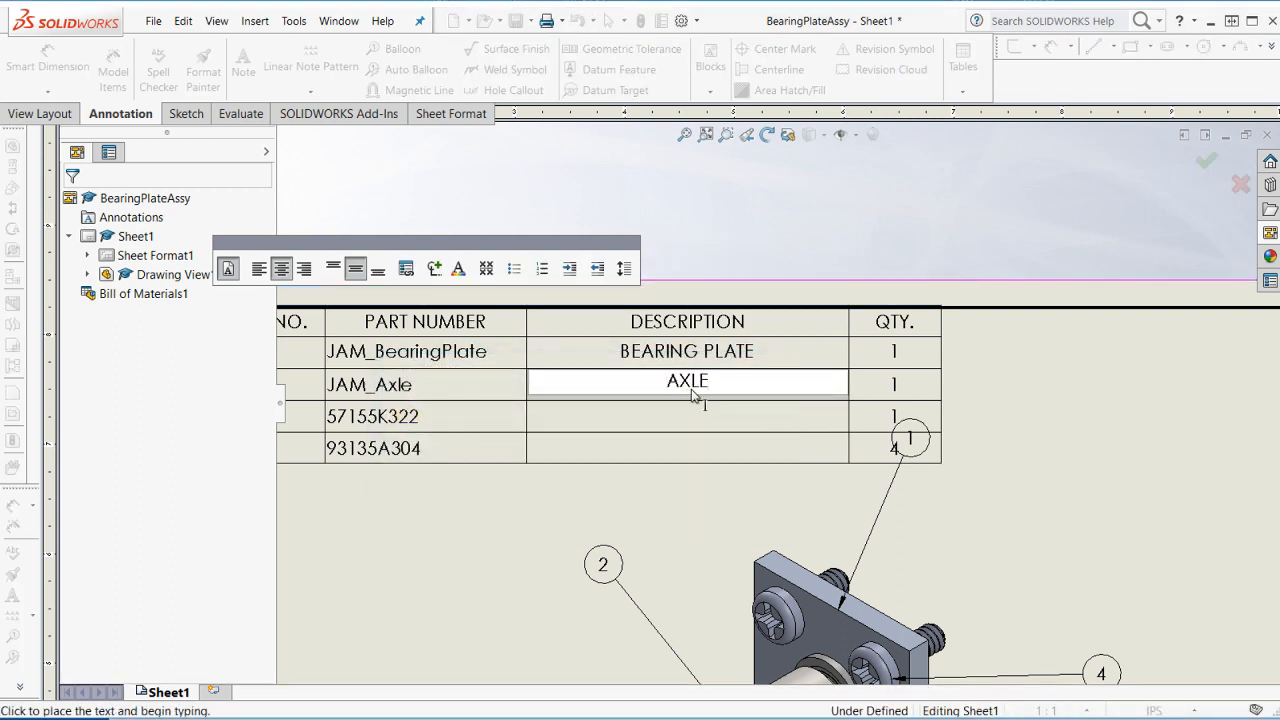
pyautogui.press('Return')
# Override the linked description of part 57155K322 with 3/8" OD BEARING and deselect the table.
pyautogui.scroll(1, 691, 389)
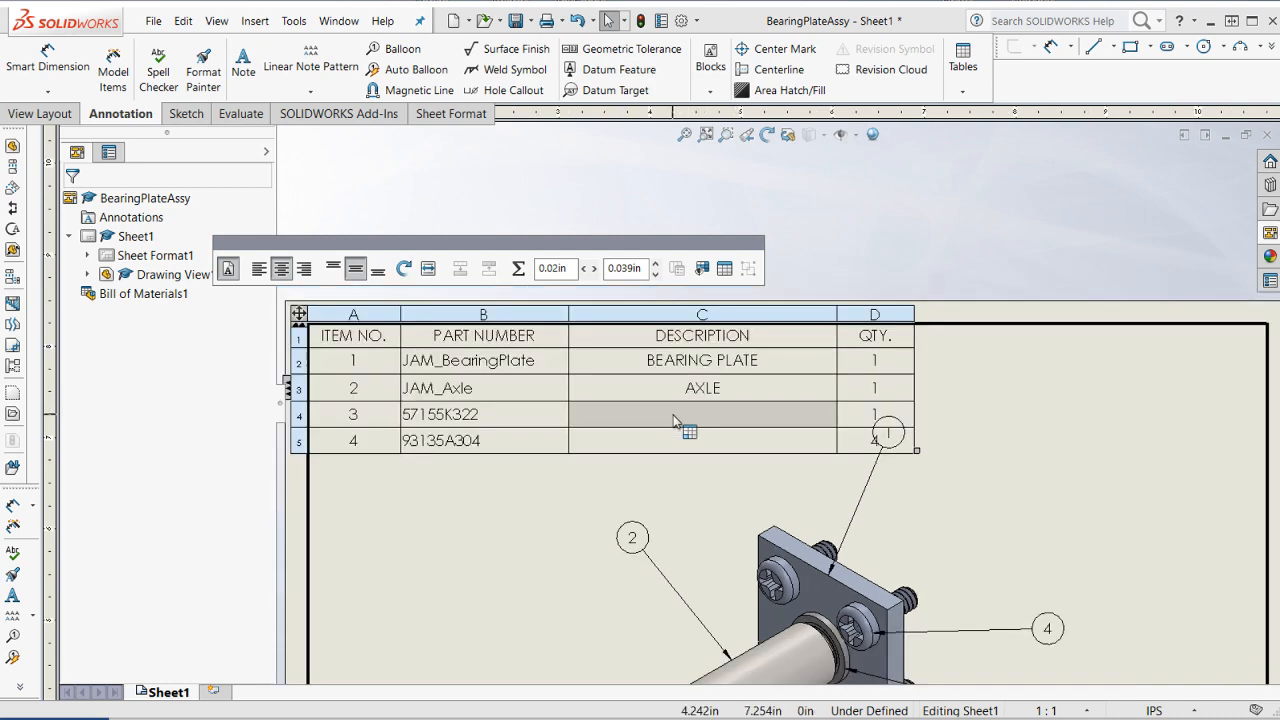
pyautogui.doubleClick(673, 420)
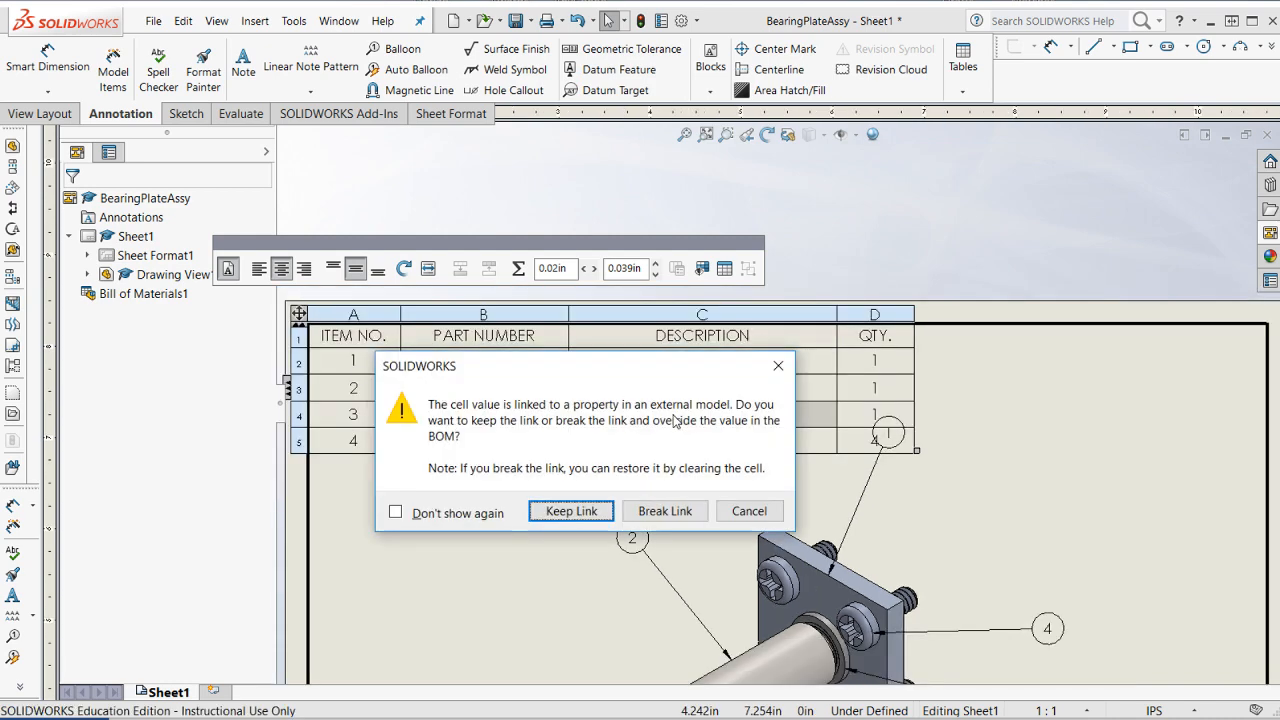
pyautogui.press('Tab')
pyautogui.press('Return')
pyautogui.write('BEARING')
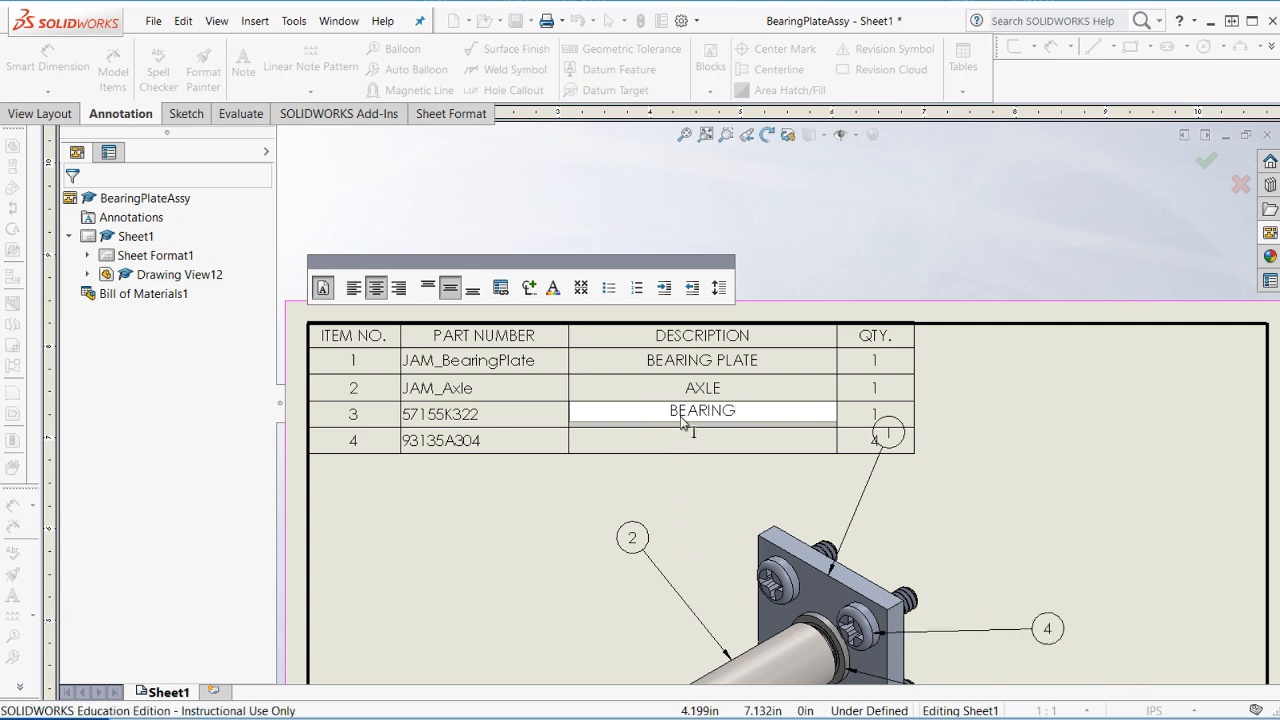
pyautogui.write('3/8" od')
pyautogui.press('BackSpace')
pyautogui.press('BackSpace')
pyautogui.press('BackSpace')
pyautogui.write('OD')
pyautogui.click(691, 440)
pyautogui.click(1148, 454)
# Move the bearing plate's item 1 balloon clear of the bill of materials, straight above the plate.
pyautogui.scroll(3, 1073, 583)
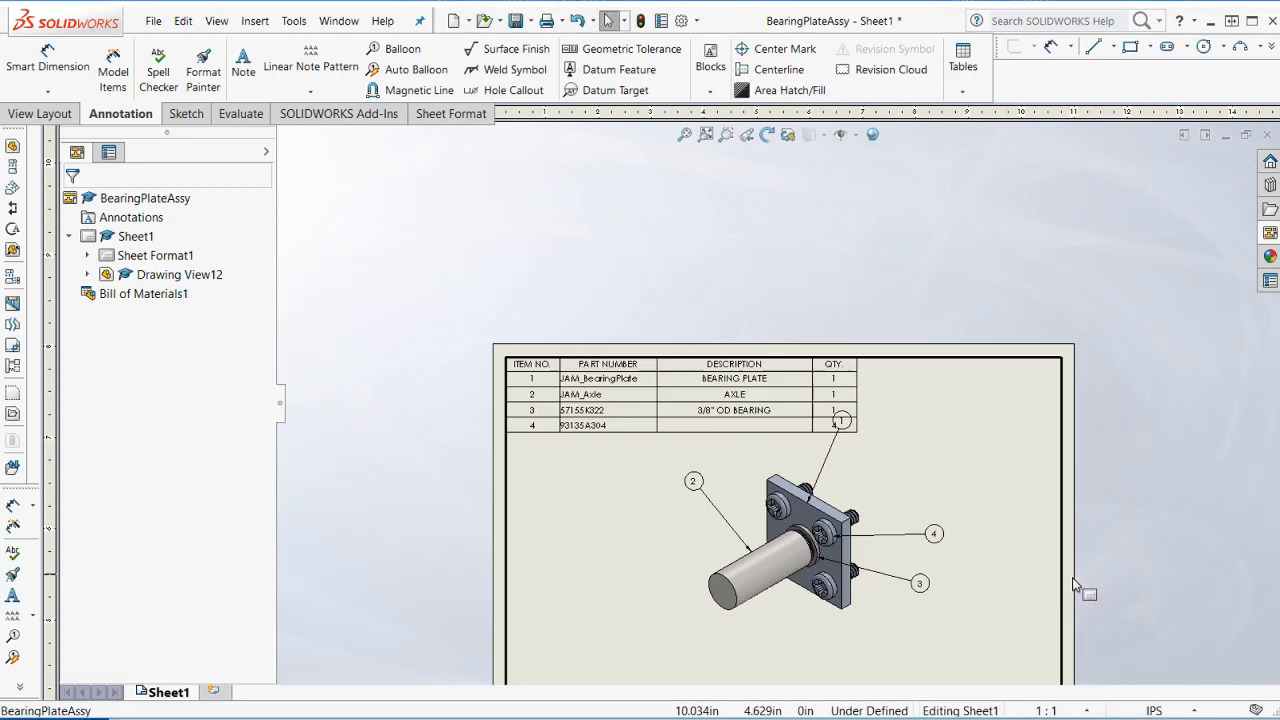
pyautogui.scroll(1, 1073, 579)
pyautogui.scroll(-2, 1072, 579)
pyautogui.moveTo(720, 334); pyautogui.dragTo(680, 359)
pyautogui.click(784, 524)
# Open the sheet format for editing, examine the title block notes, and return to editing the sheet.
pyautogui.scroll(3, 692, 522)
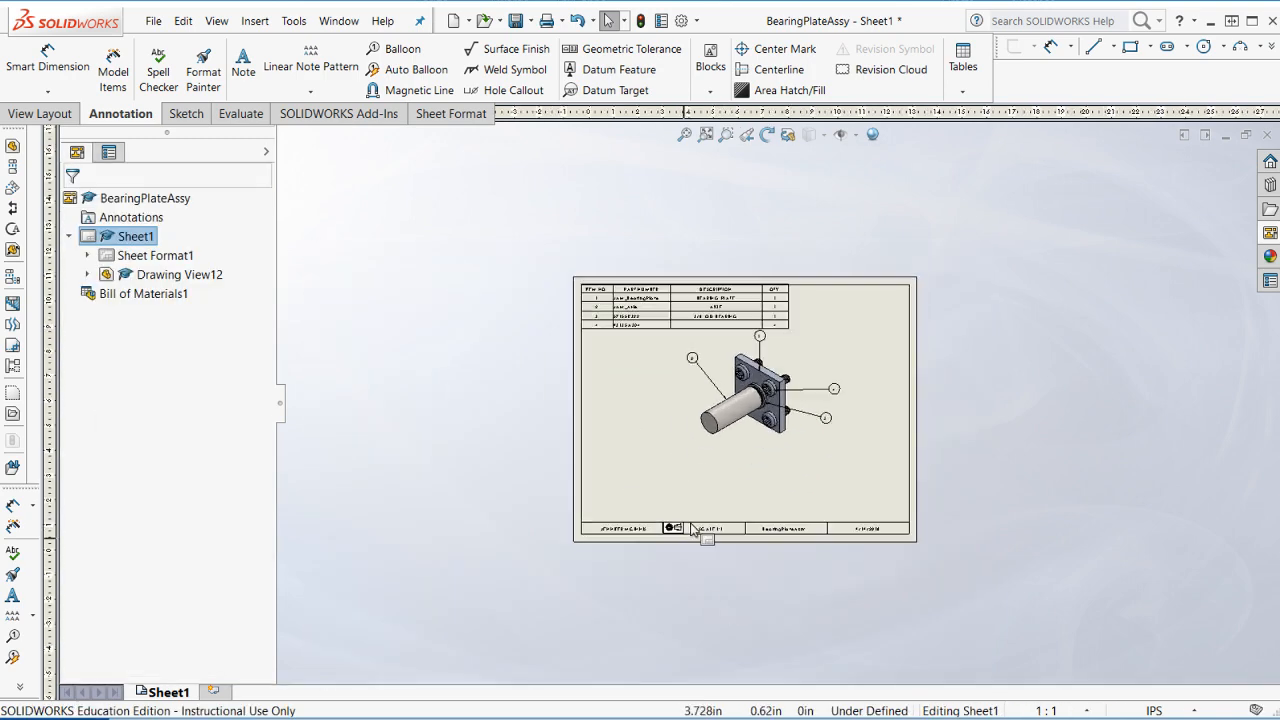
pyautogui.scroll(-2, 692, 528)
pyautogui.rightClick(772, 436)
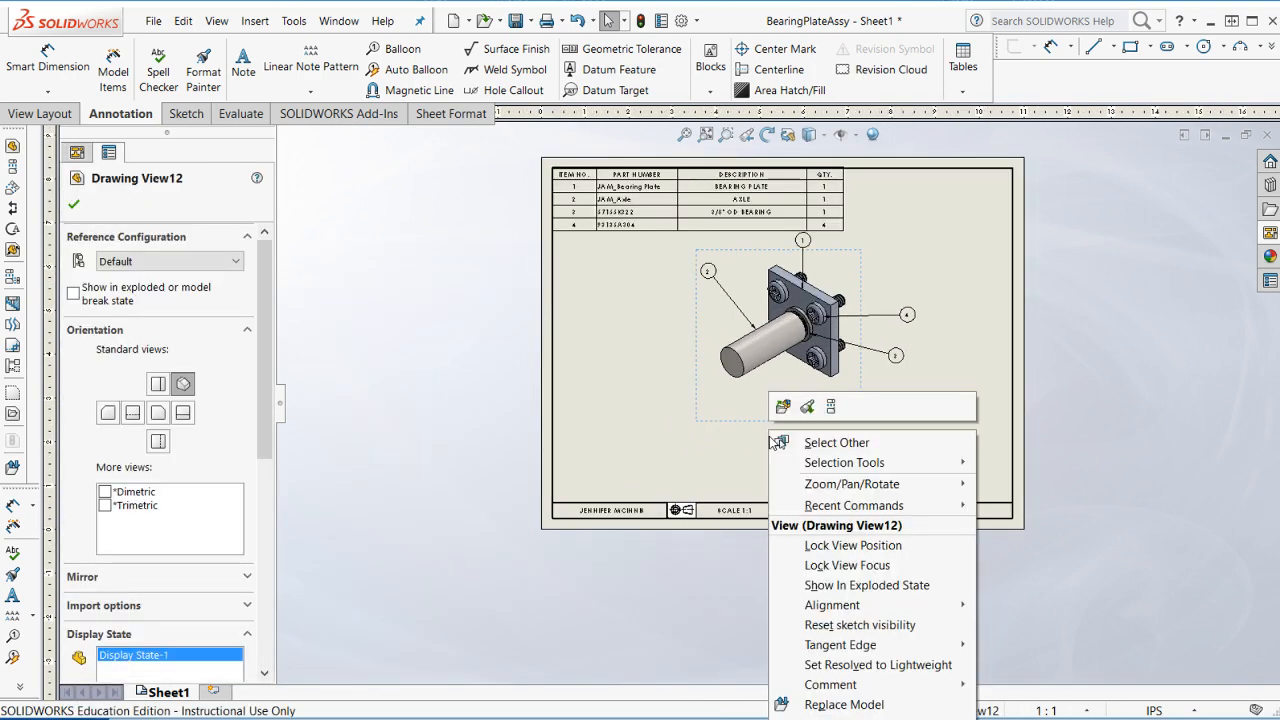
pyautogui.click(593, 547)
pyautogui.rightClick(664, 456)
pyautogui.click(740, 571)
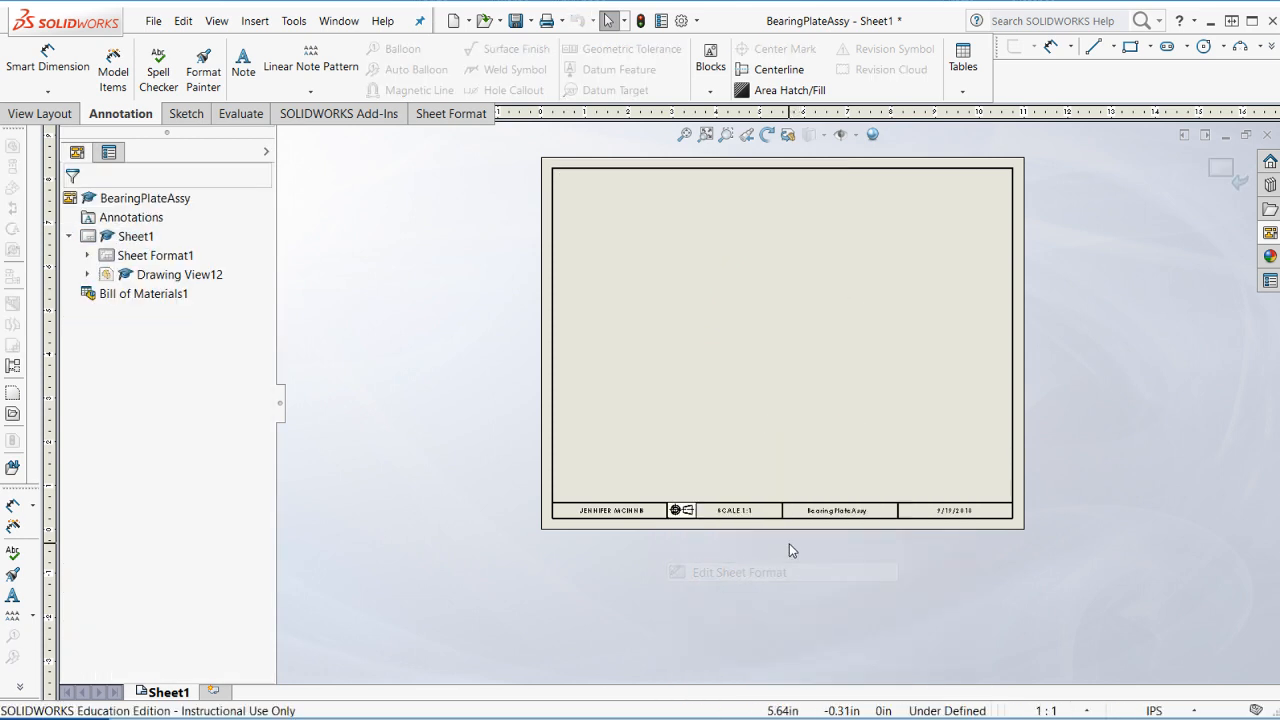
pyautogui.scroll(-5, 789, 545)
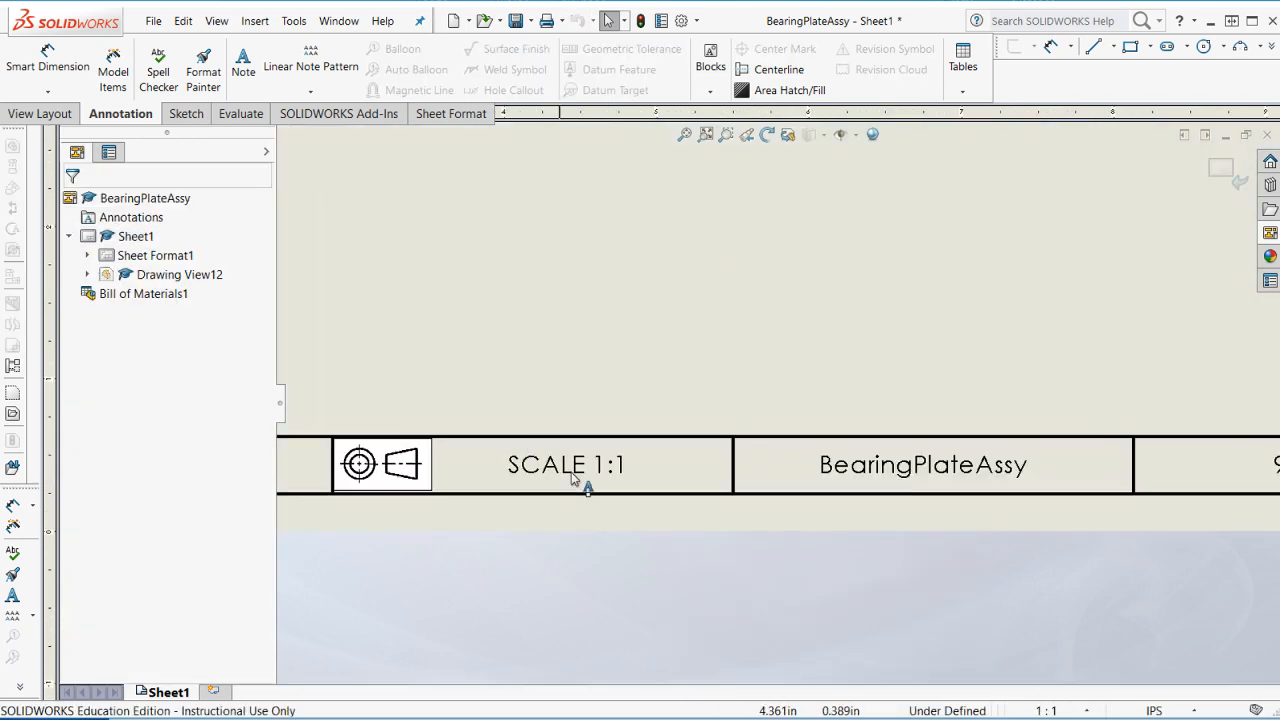
pyautogui.scroll(6, 614, 442)
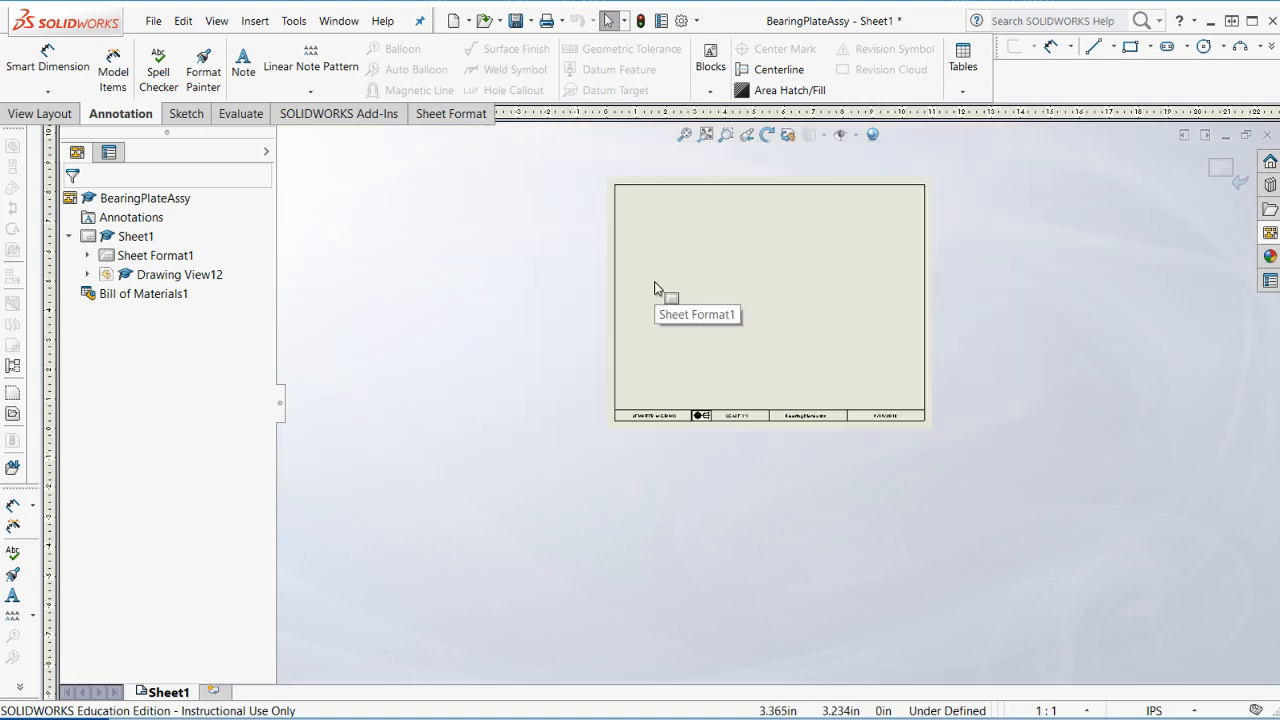
pyautogui.scroll(-2, 806, 294)
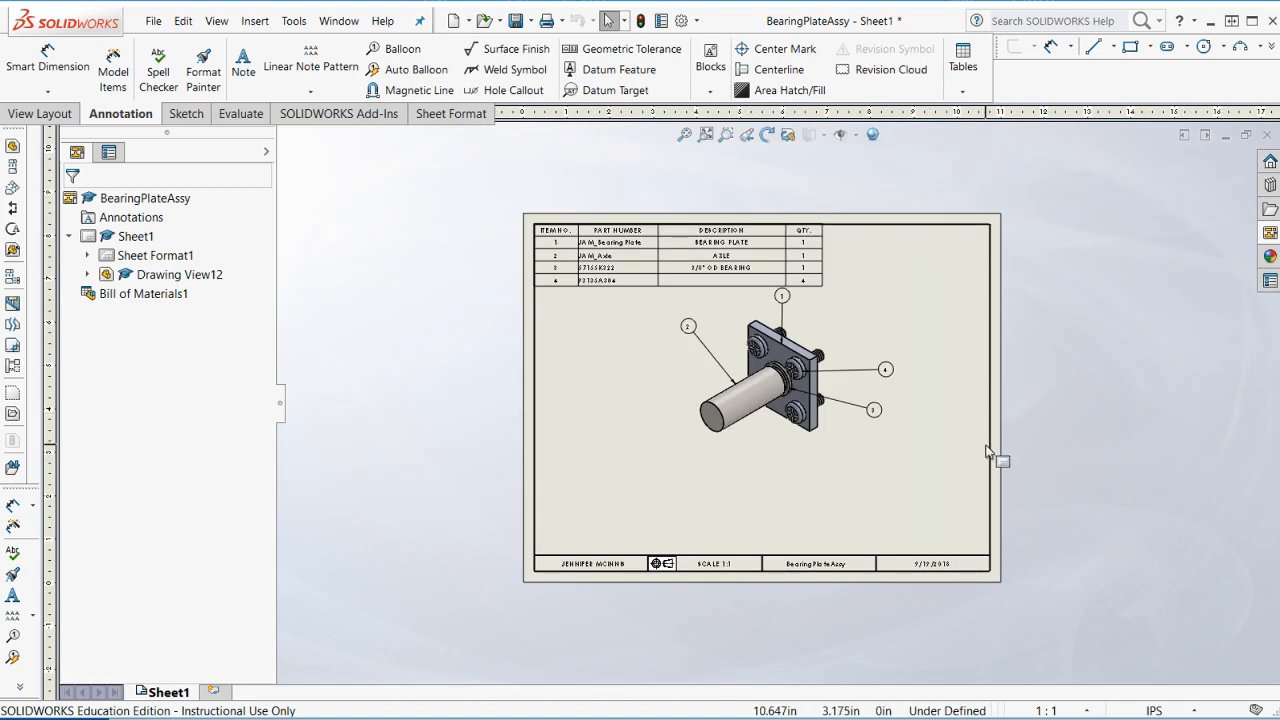
# Show the isometric assembly view in its exploded state using ExplView2 and close the view properties.
pyautogui.click(812, 388)
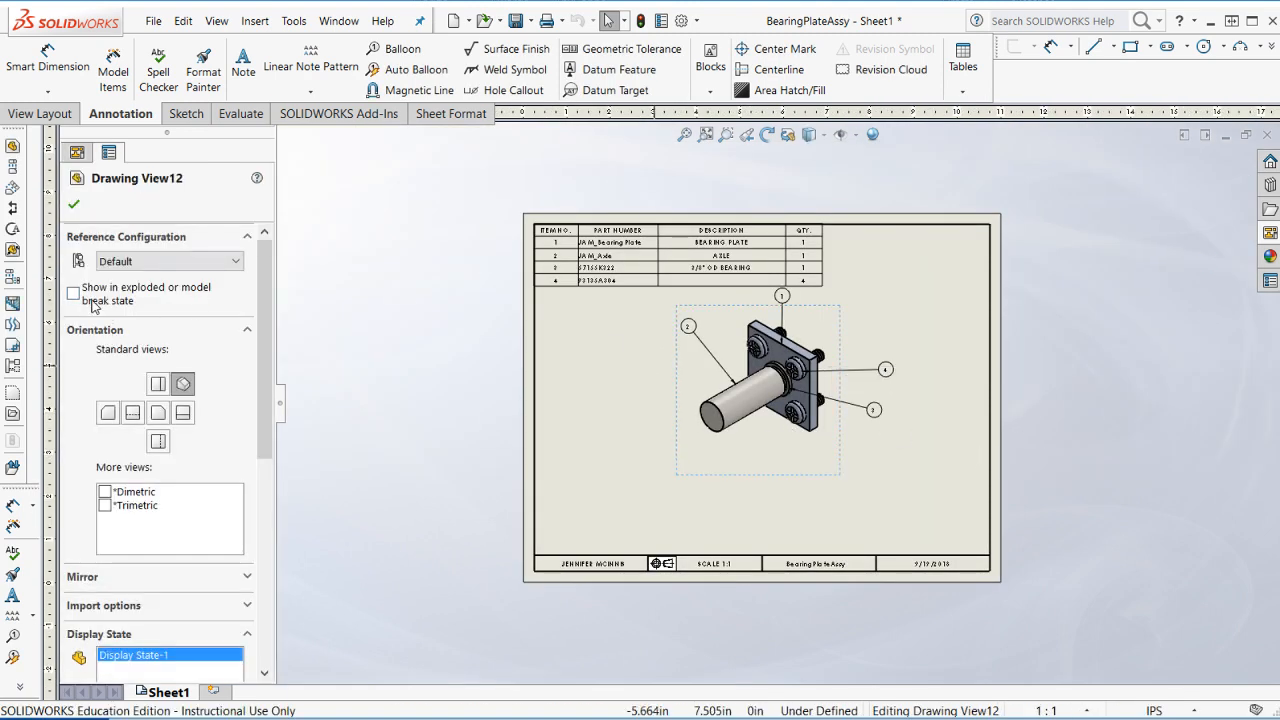
pyautogui.click(74, 294)
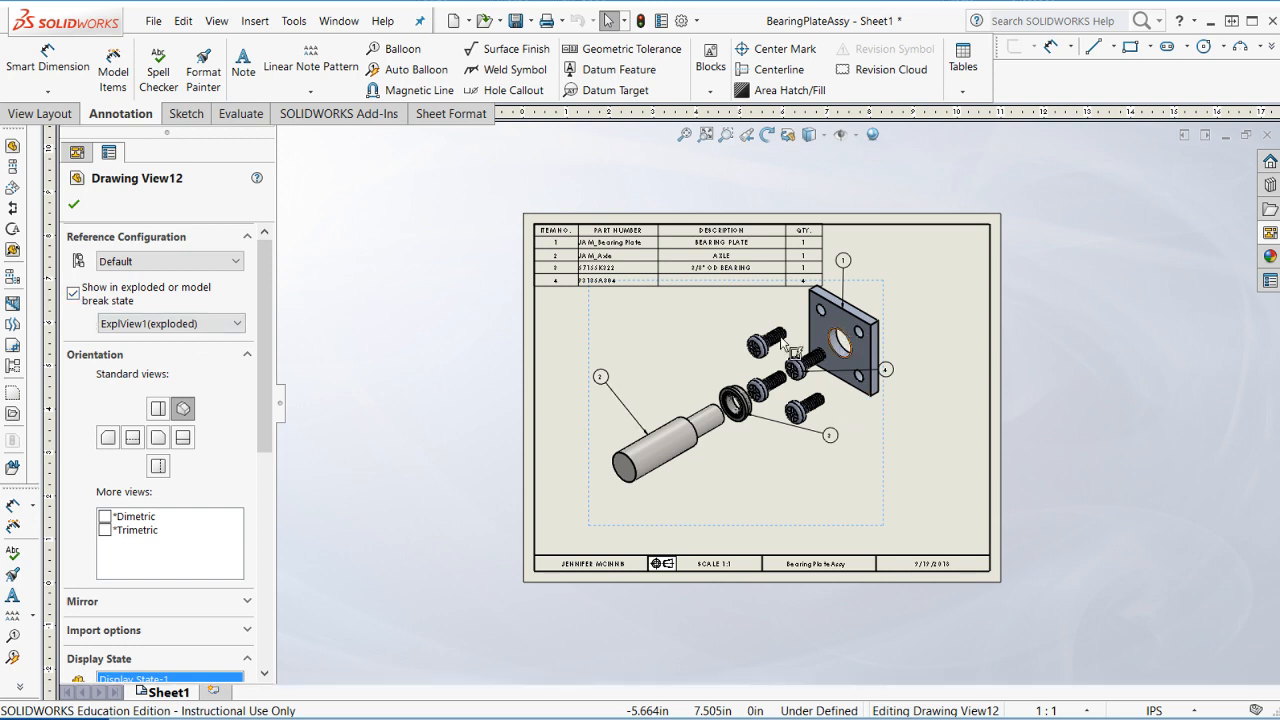
pyautogui.click(203, 323)
pyautogui.click(180, 347)
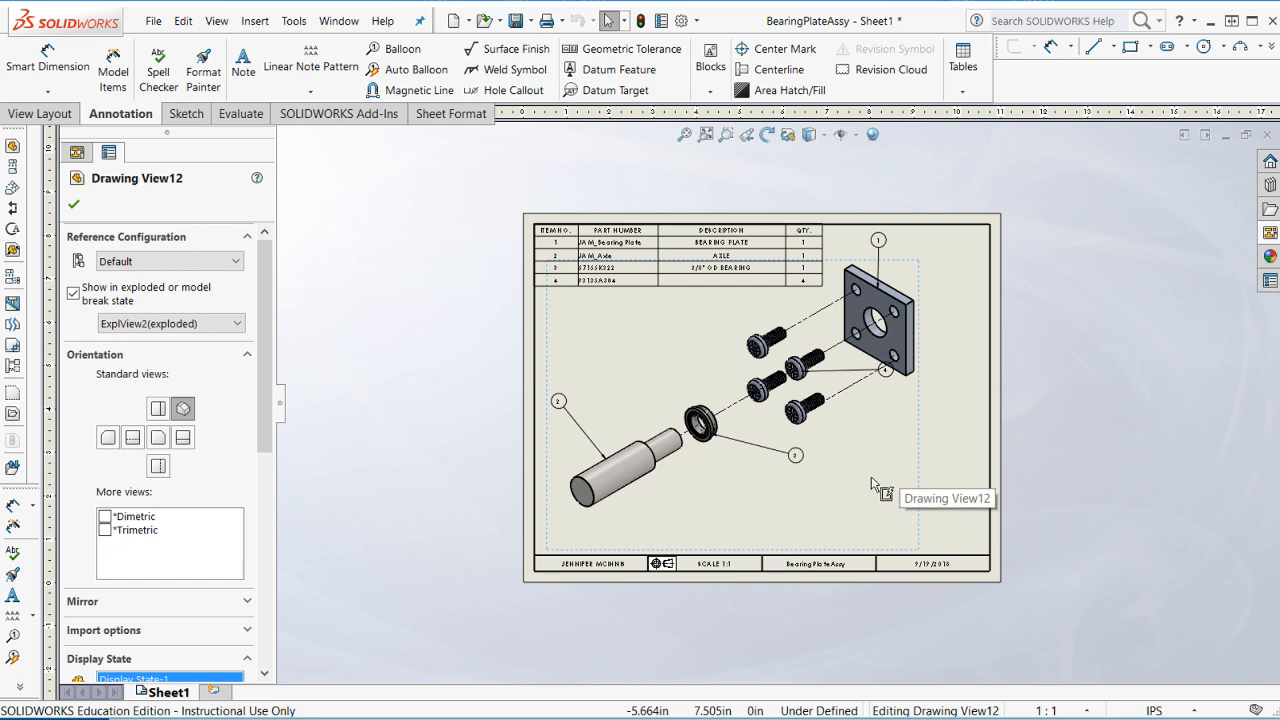
pyautogui.click(369, 306)
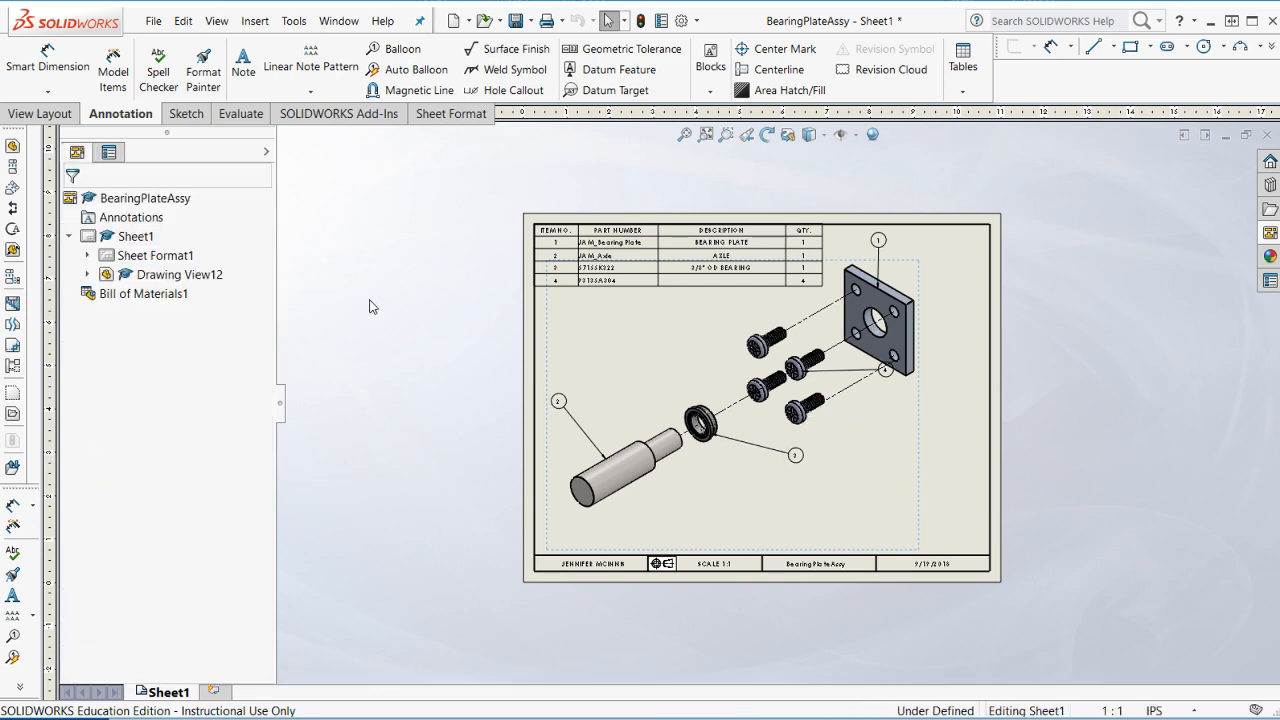